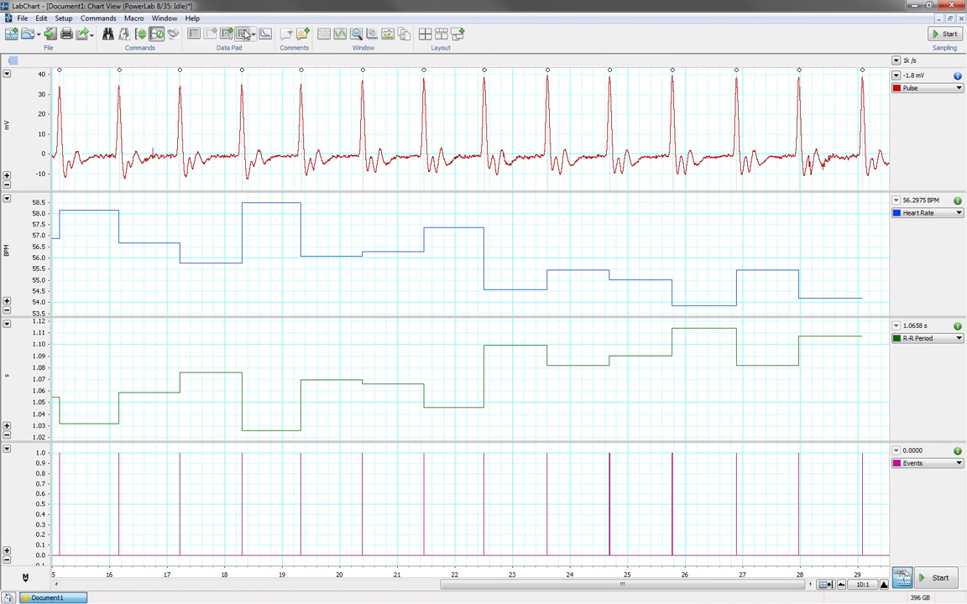
pyautogui.click(99, 18)
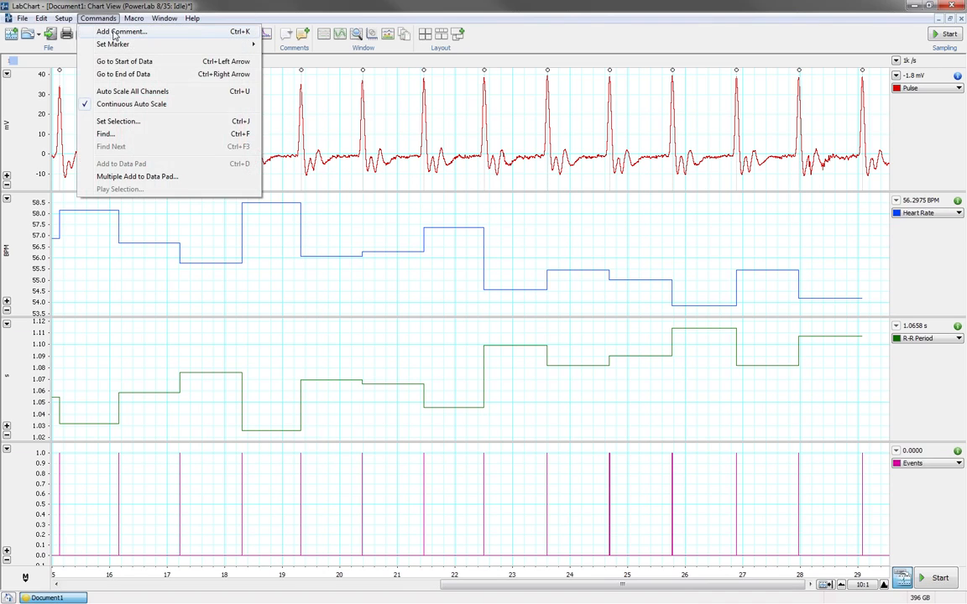
pyautogui.click(532, 228)
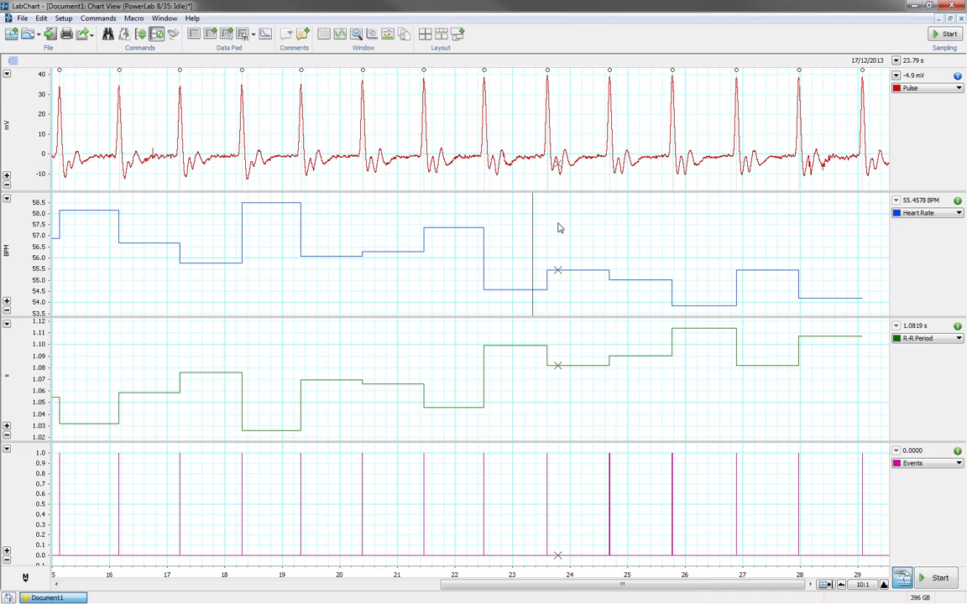
pyautogui.rightClick(558, 225)
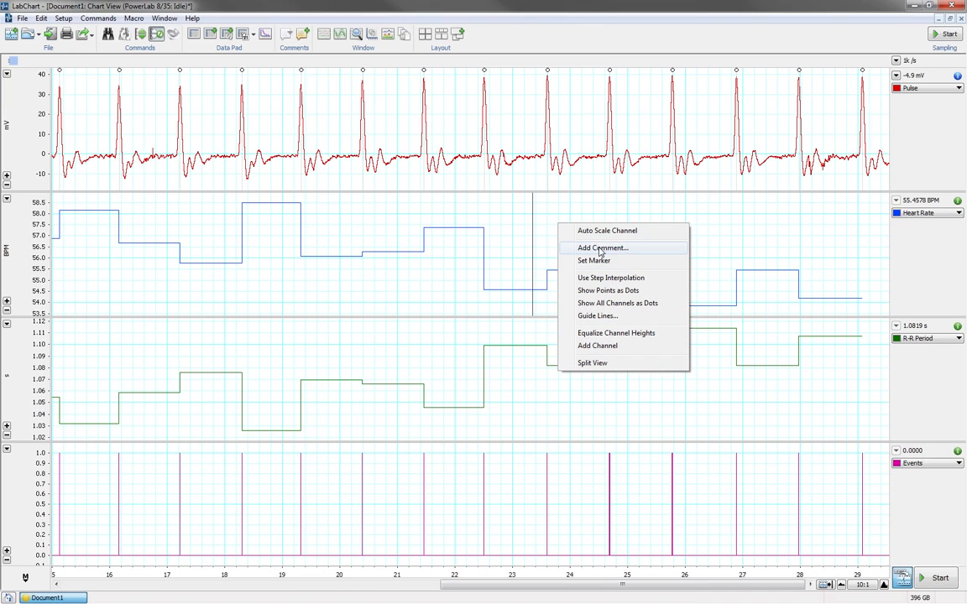
pyautogui.click(584, 139)
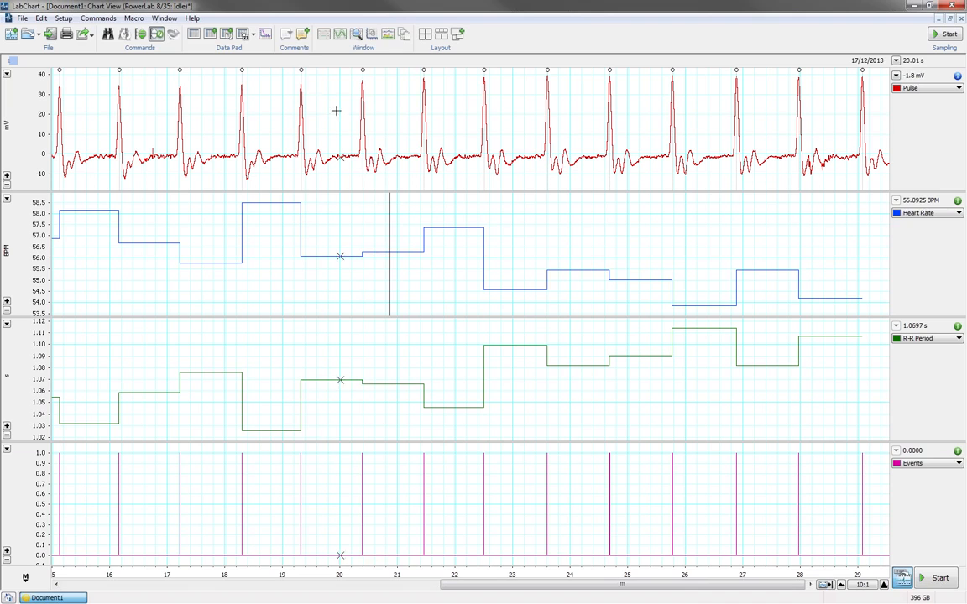
# Add an "at rest" comment to all channels at the selected point near 20.9 s
pyautogui.click(304, 35)
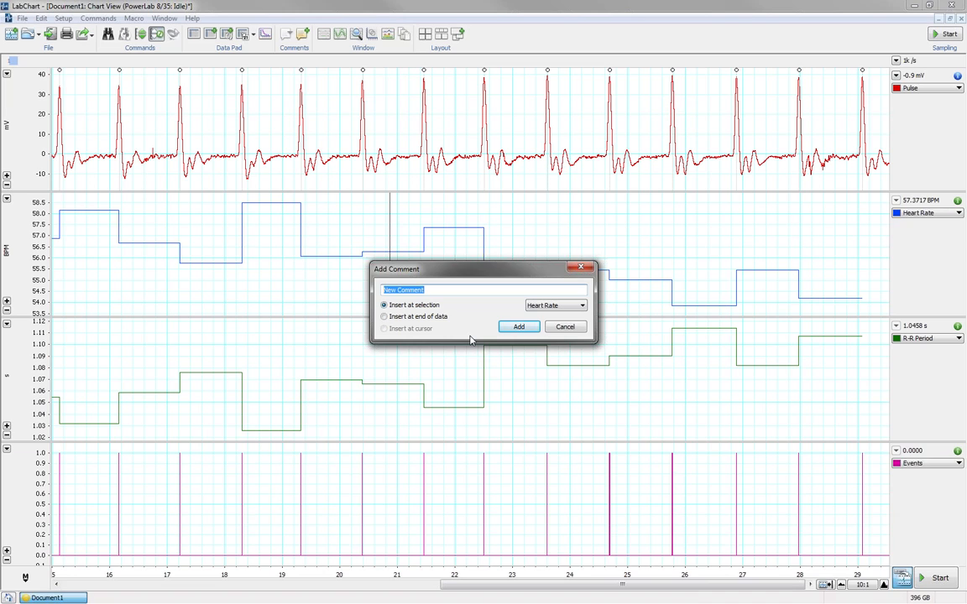
pyautogui.write('at rest')
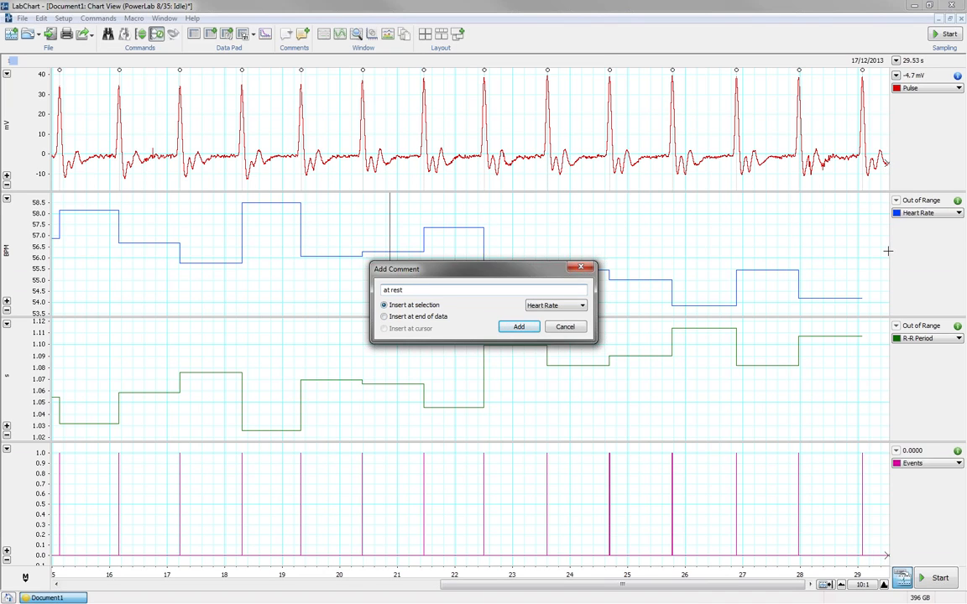
pyautogui.click(583, 305)
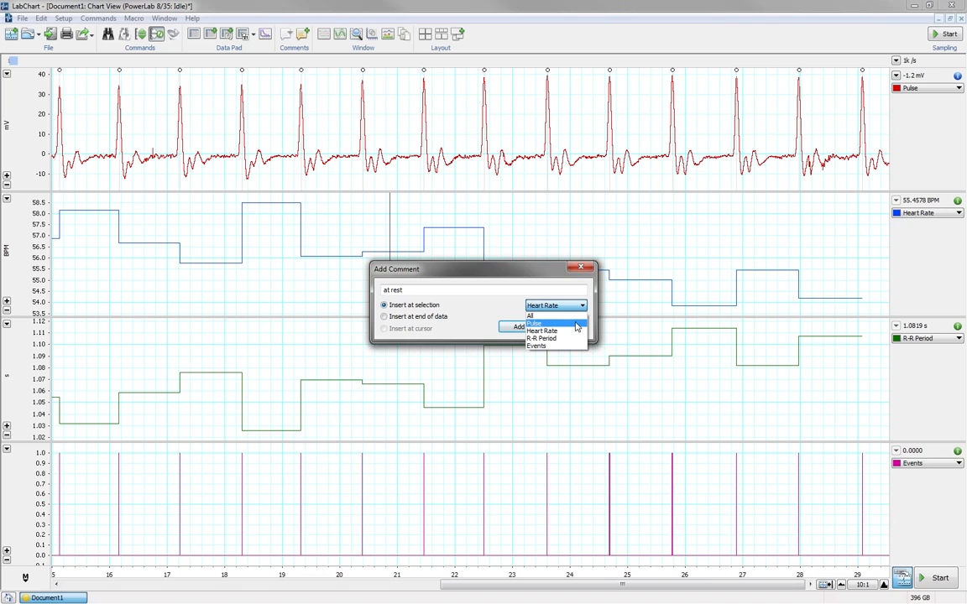
pyautogui.click(565, 316)
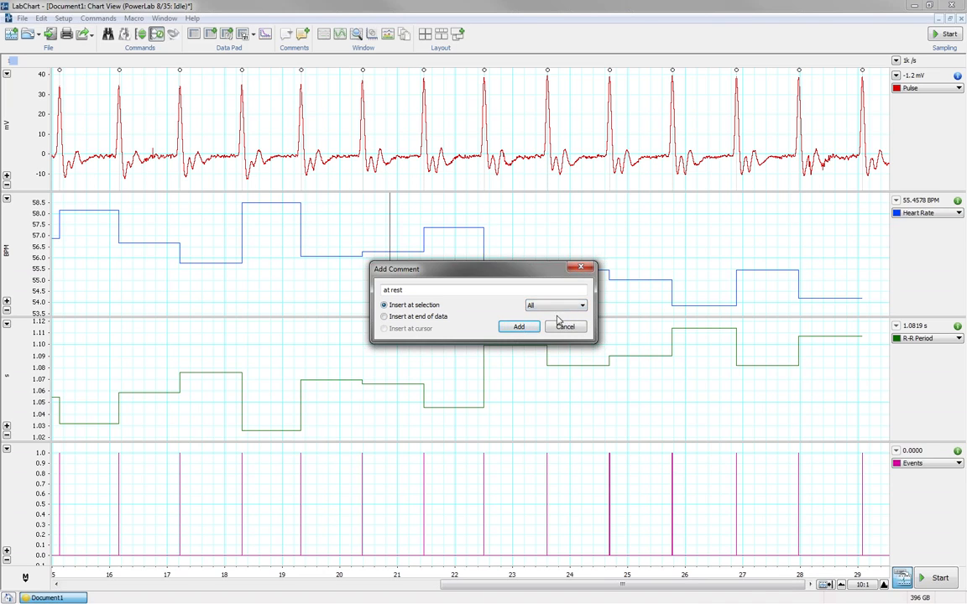
pyautogui.click(518, 329)
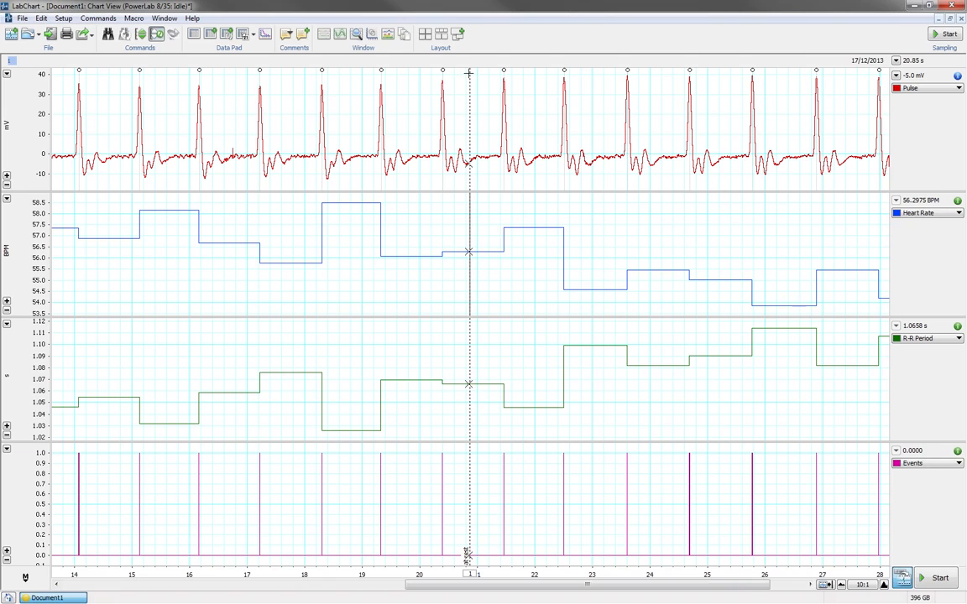
# Add an "at rest" comment to the Heart Rate channel only, at about 23.5 s
pyautogui.click(618, 242)
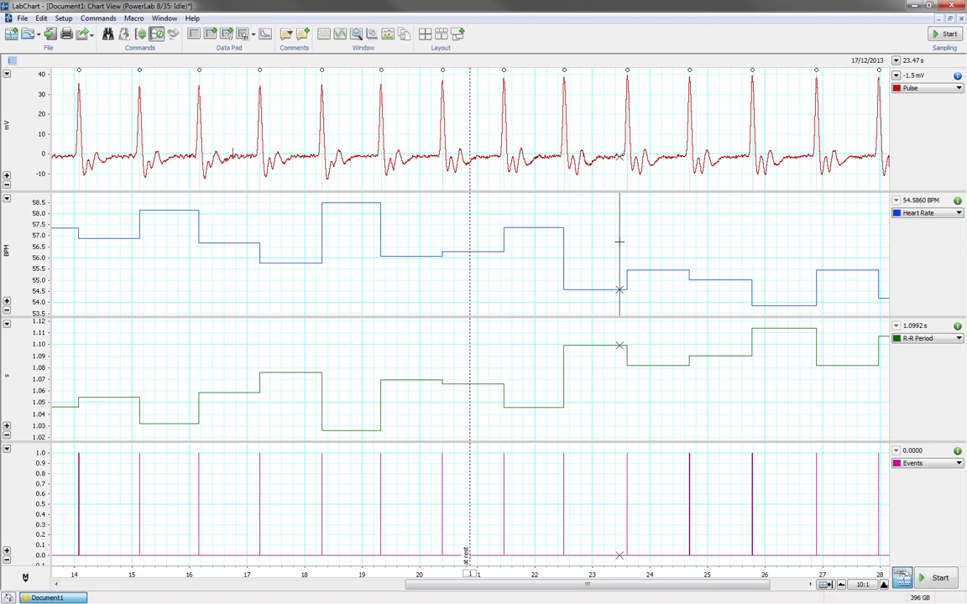
pyautogui.click(303, 34)
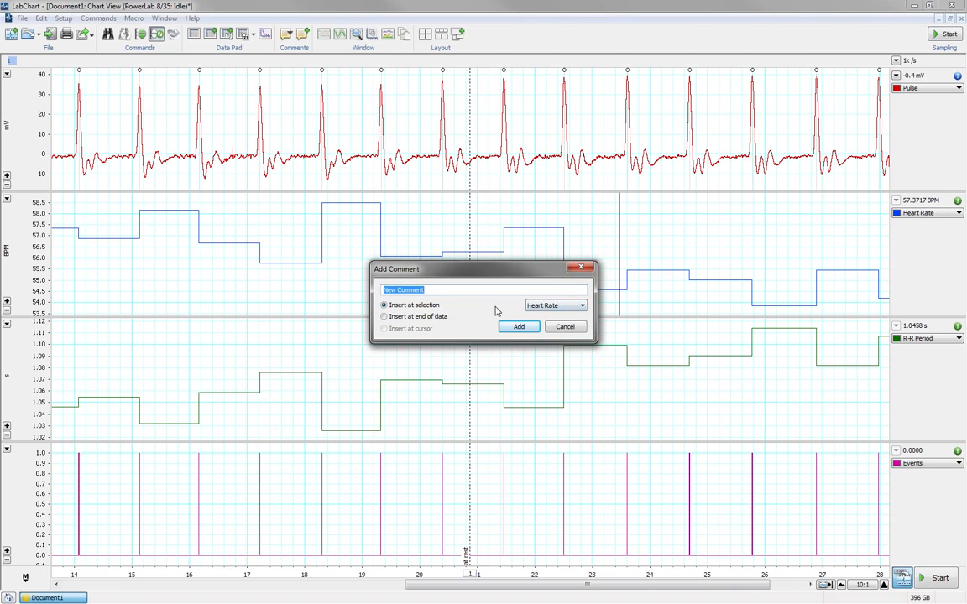
pyautogui.write('at rest')
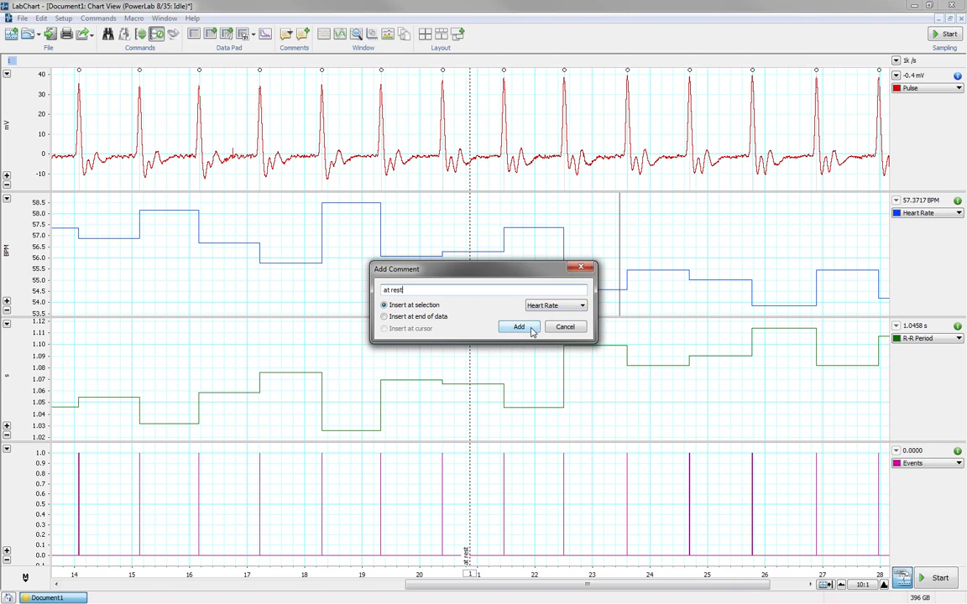
pyautogui.click(523, 327)
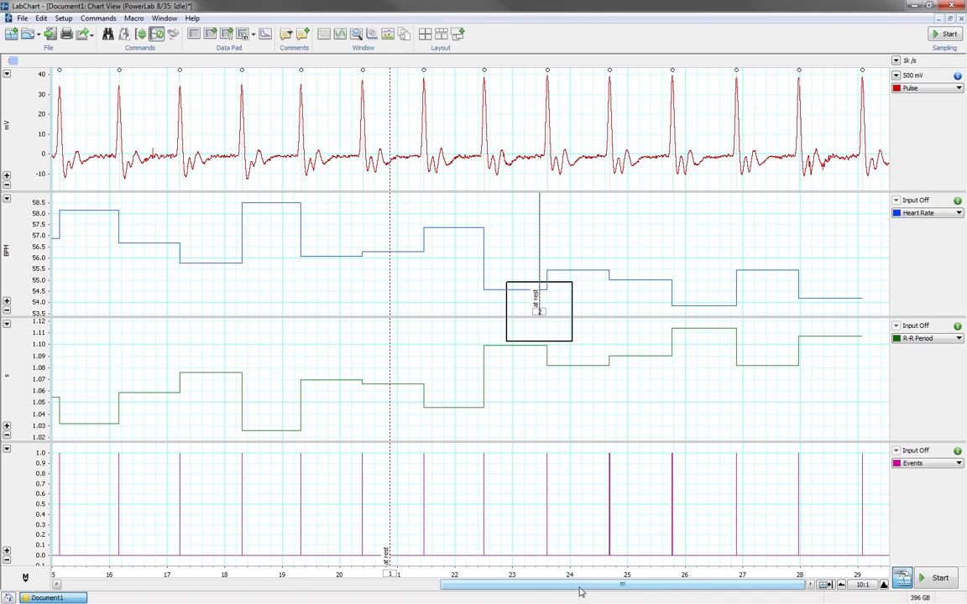
# Select all channels from about 15.8 to 19.3 s and add an "at rest" comment to that selection
pyautogui.moveTo(97, 575); pyautogui.dragTo(301, 572)
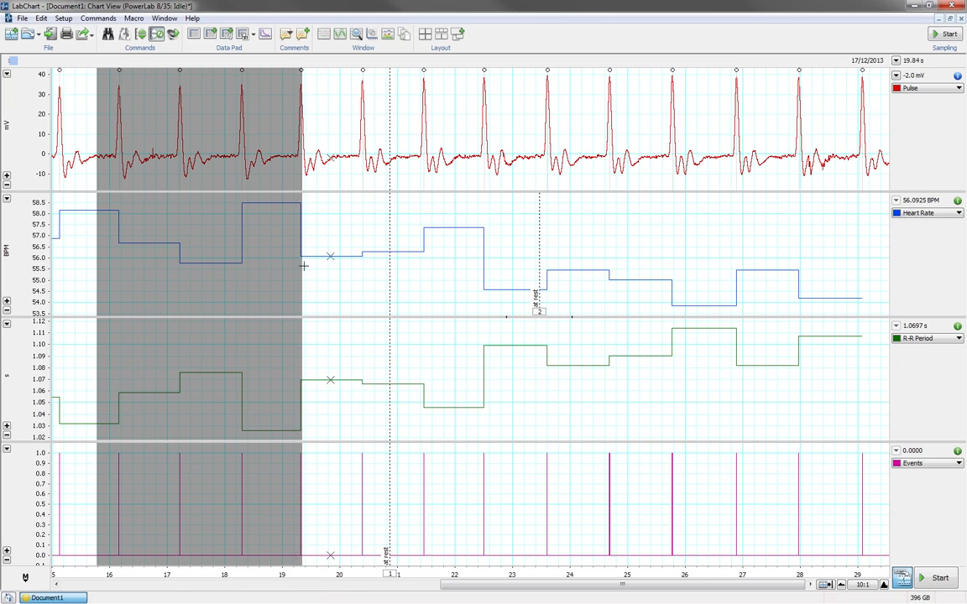
pyautogui.click(304, 35)
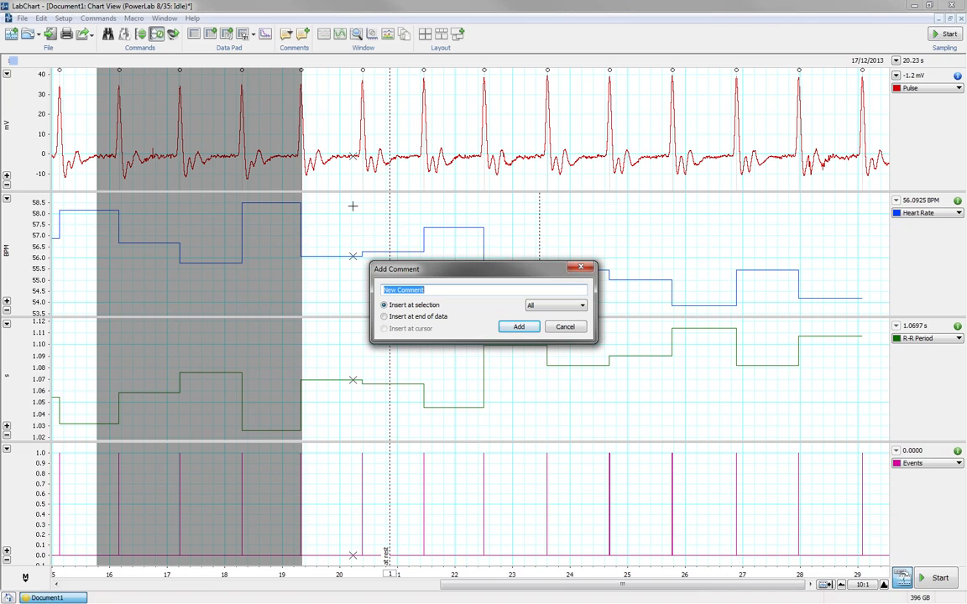
pyautogui.write('at rest')
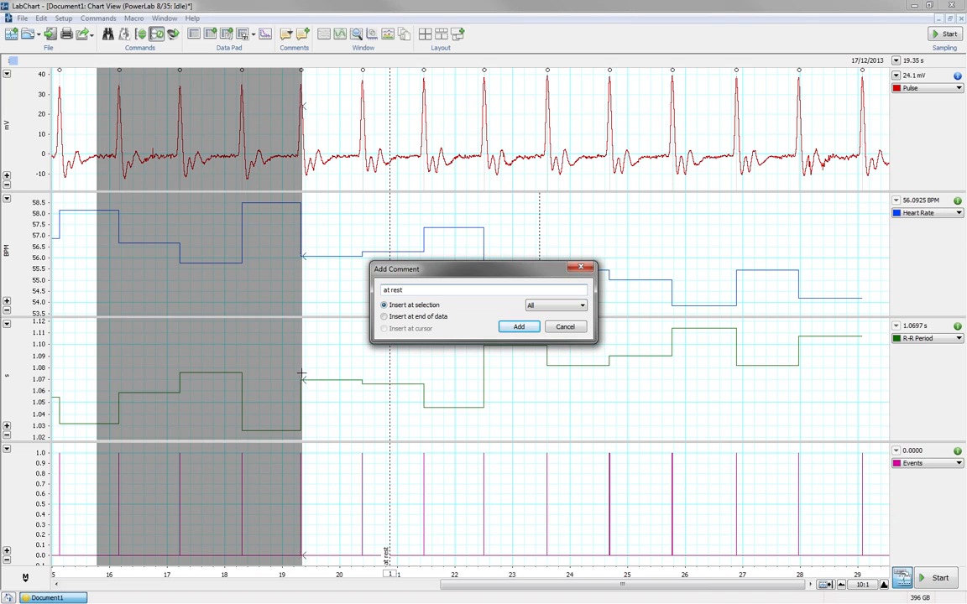
pyautogui.click(519, 327)
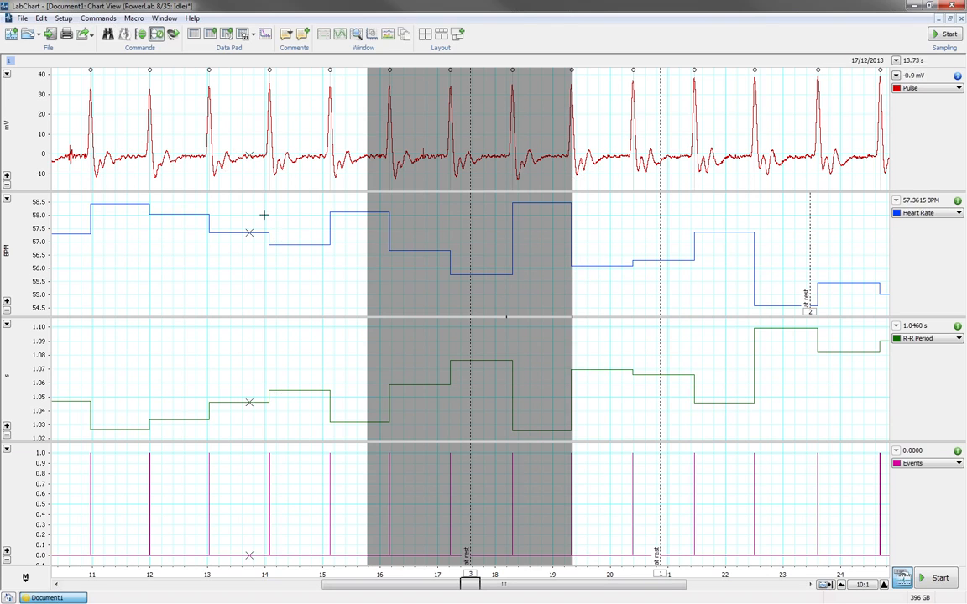
# Select all channels from about 11.1 to 14.8 s and add an "at rest" comment to that selection
pyautogui.moveTo(99, 516); pyautogui.dragTo(310, 520)
pyautogui.click(98, 17)
pyautogui.click(107, 32)
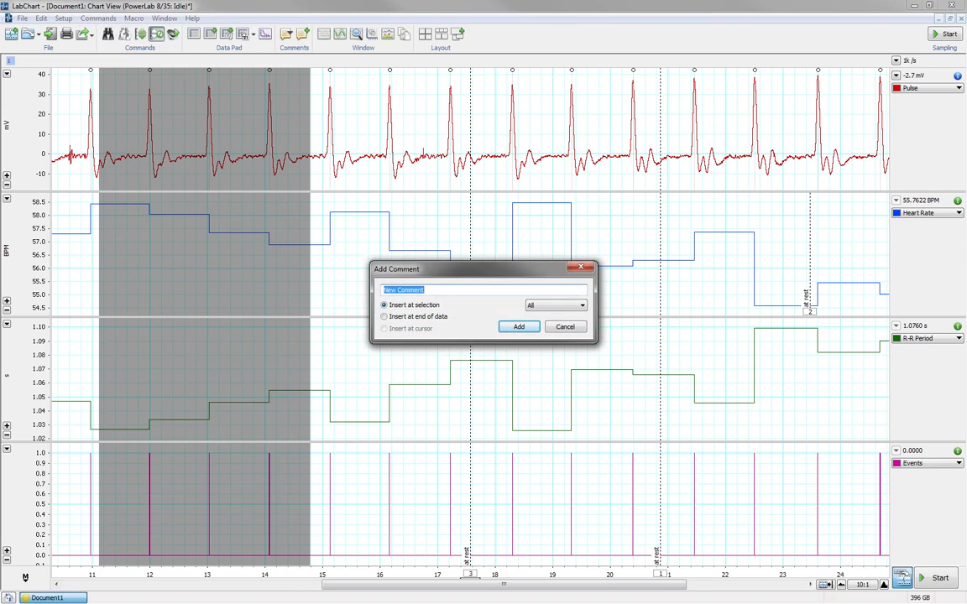
pyautogui.write('at rest')
pyautogui.click(519, 329)
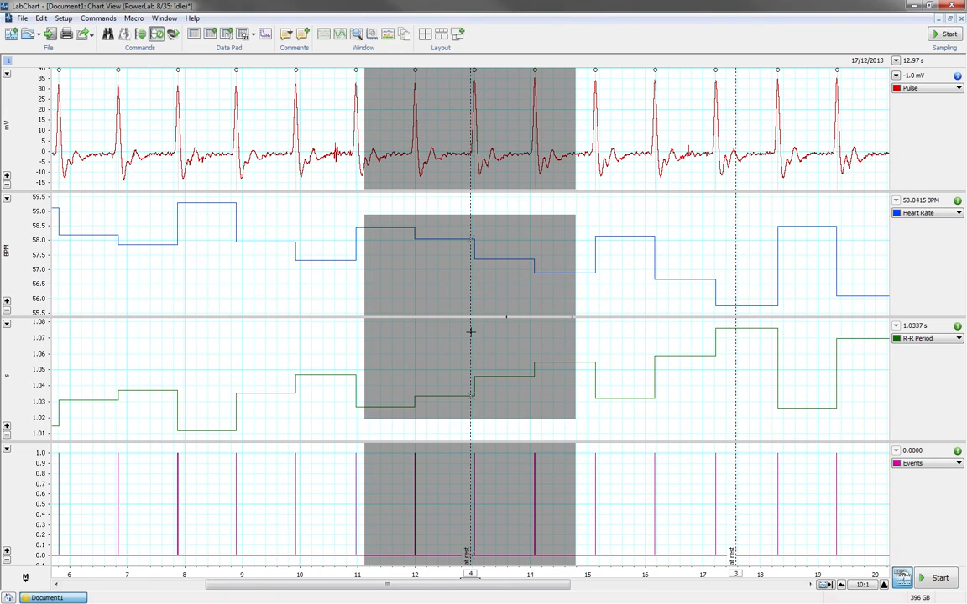
# Start sampling a new block of data
pyautogui.moveTo(501, 586); pyautogui.dragTo(638, 590)
pyautogui.moveTo(644, 589); pyautogui.dragTo(651, 588)
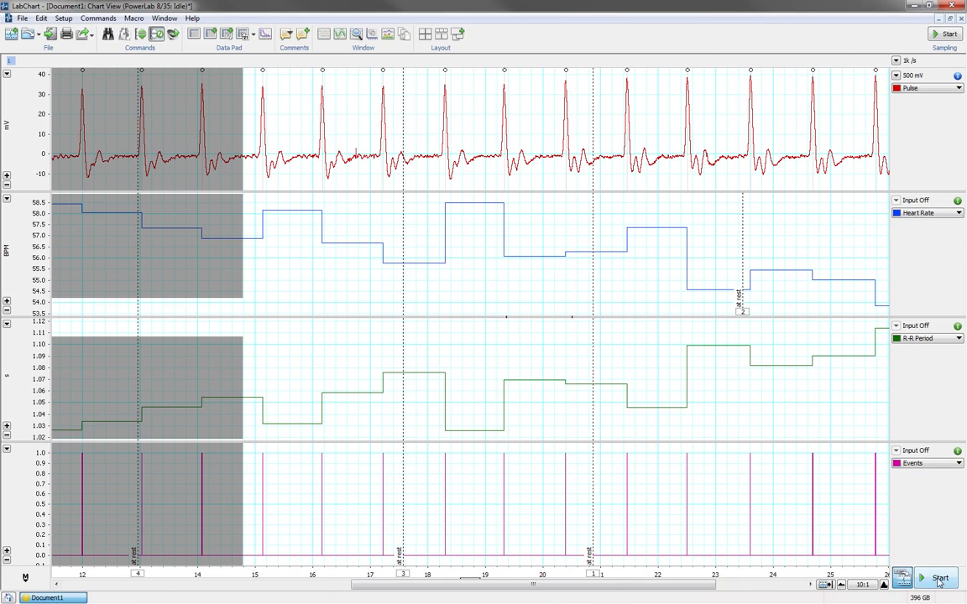
pyautogui.click(940, 578)
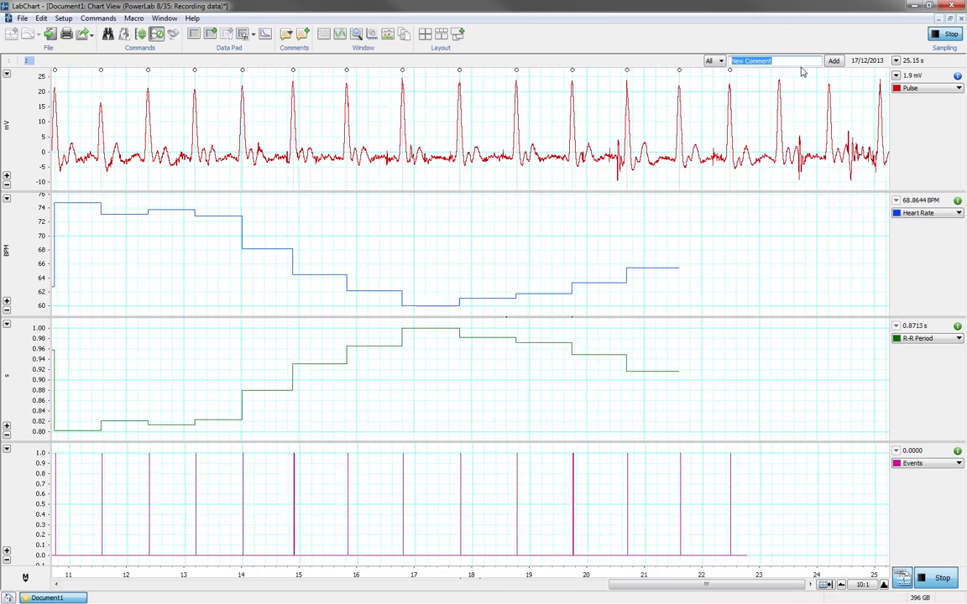
# Add the comment "hgjgjhgj" to channel 1 while recording is running
pyautogui.click(771, 61)
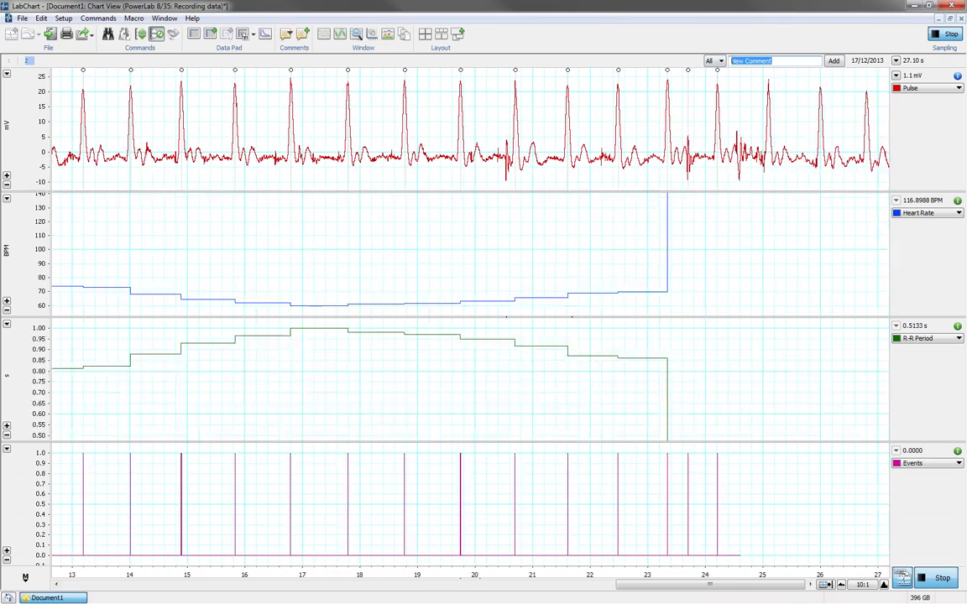
pyautogui.write('hgjgjhgj')
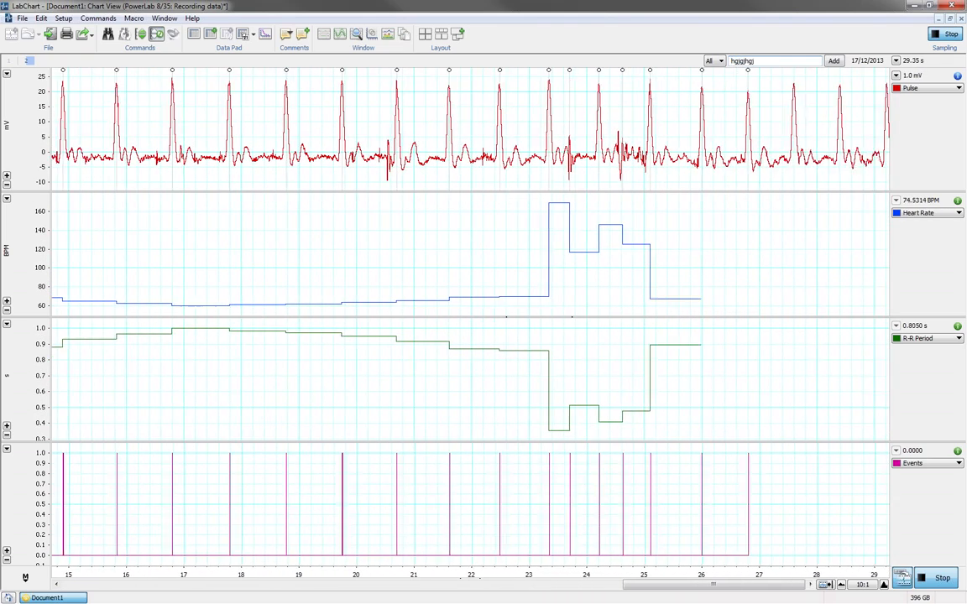
pyautogui.click(721, 63)
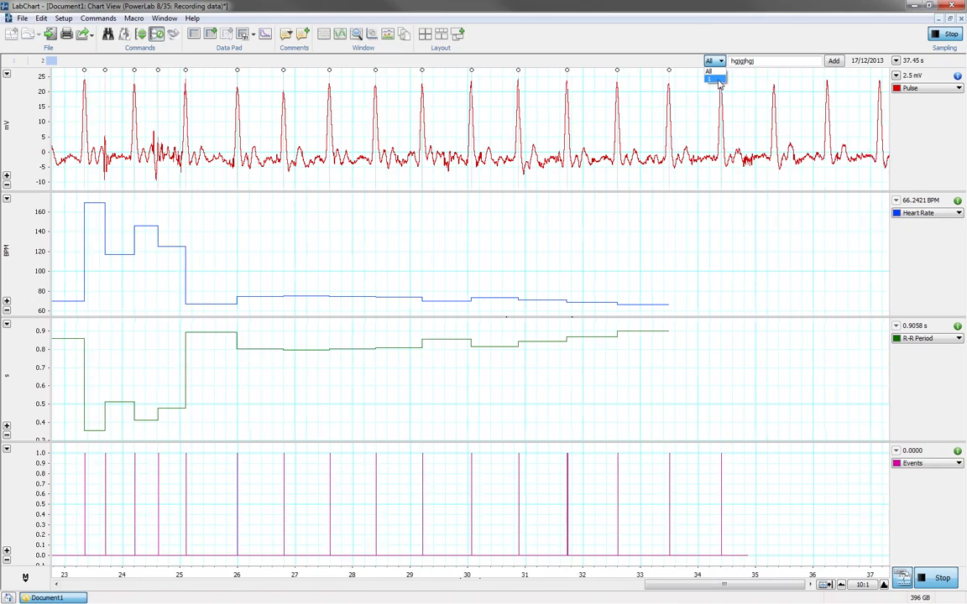
pyautogui.click(717, 80)
pyautogui.click(835, 64)
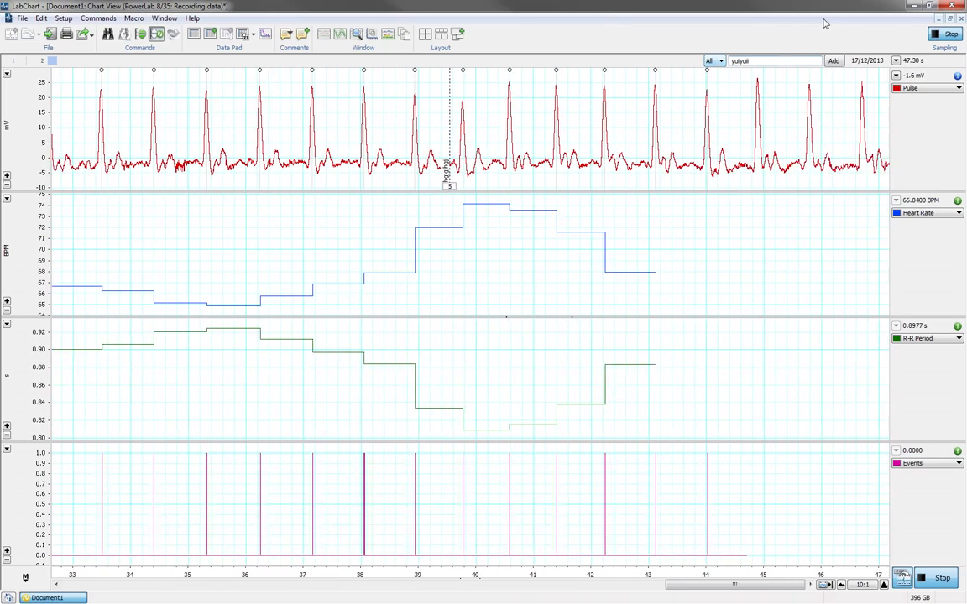
# Add the comments "yuiyuii" and "jkhjk" to all channels during recording
pyautogui.click(833, 62)
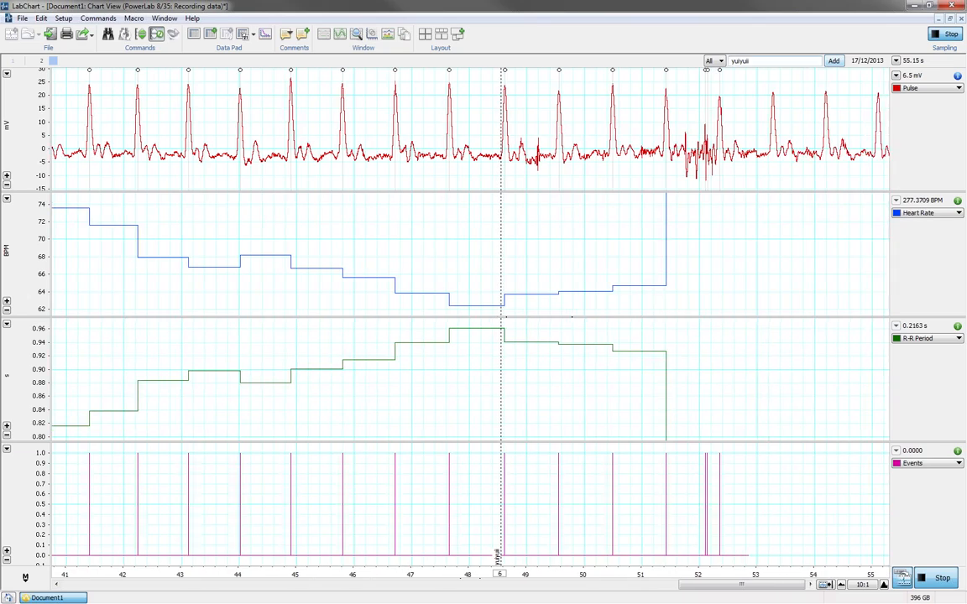
pyautogui.moveTo(739, 61); pyautogui.dragTo(727, 63)
pyautogui.write('jkhjk')
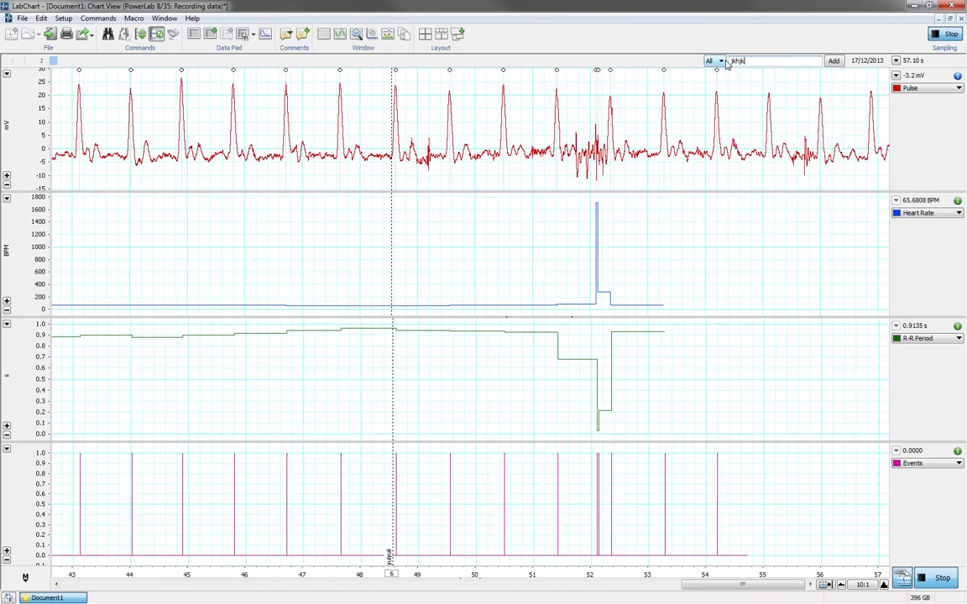
pyautogui.click(833, 61)
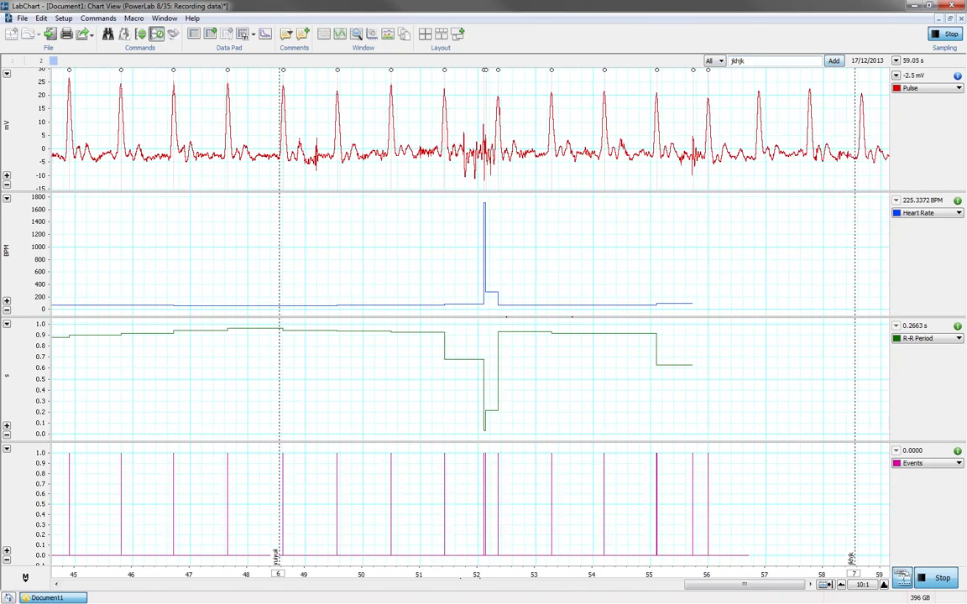
# Add the comment "bn,nm,,n" to all channels repeatedly as the recording continues
pyautogui.press('Return')
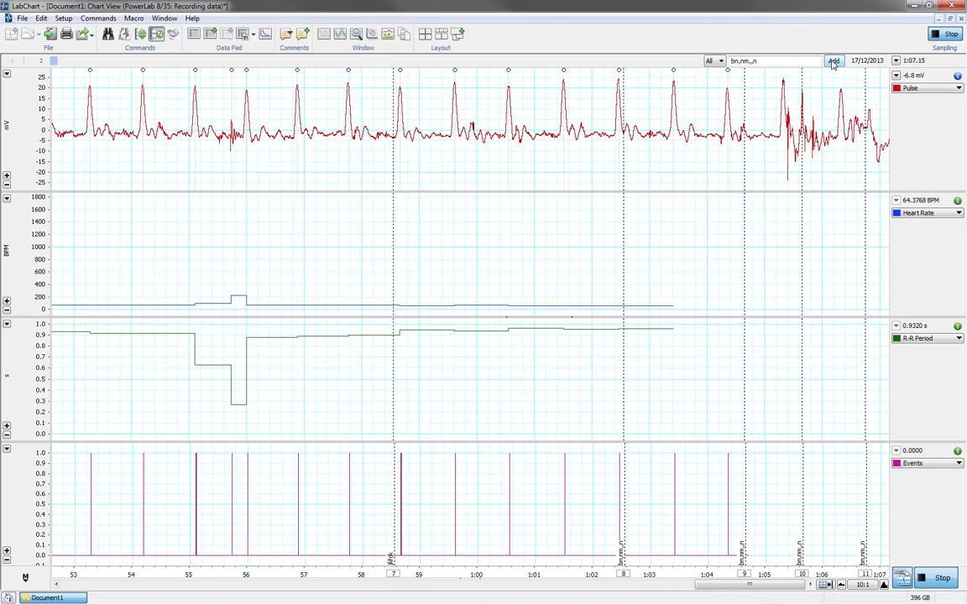
pyautogui.click(833, 65)
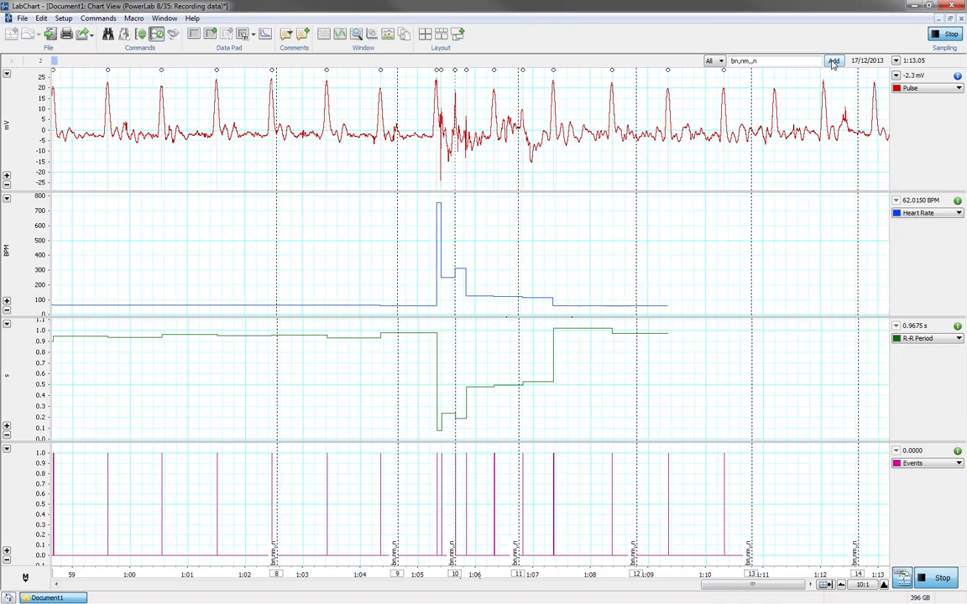
pyautogui.click(834, 63)
pyautogui.click(833, 62)
pyautogui.click(833, 62)
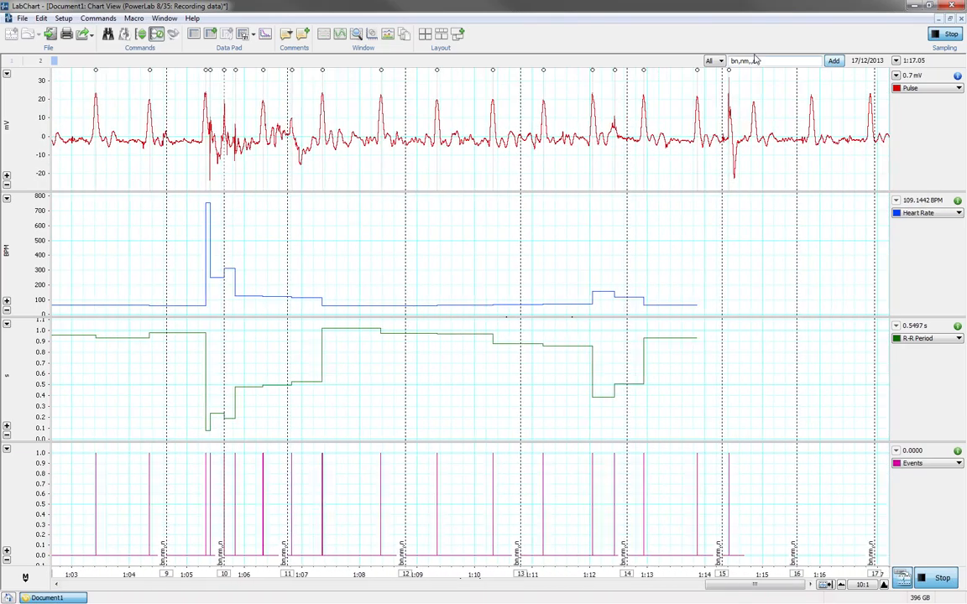
# Add the comment "hjk" to all channels four times, and stop the recording
pyautogui.write('nk')
pyautogui.press('Return')
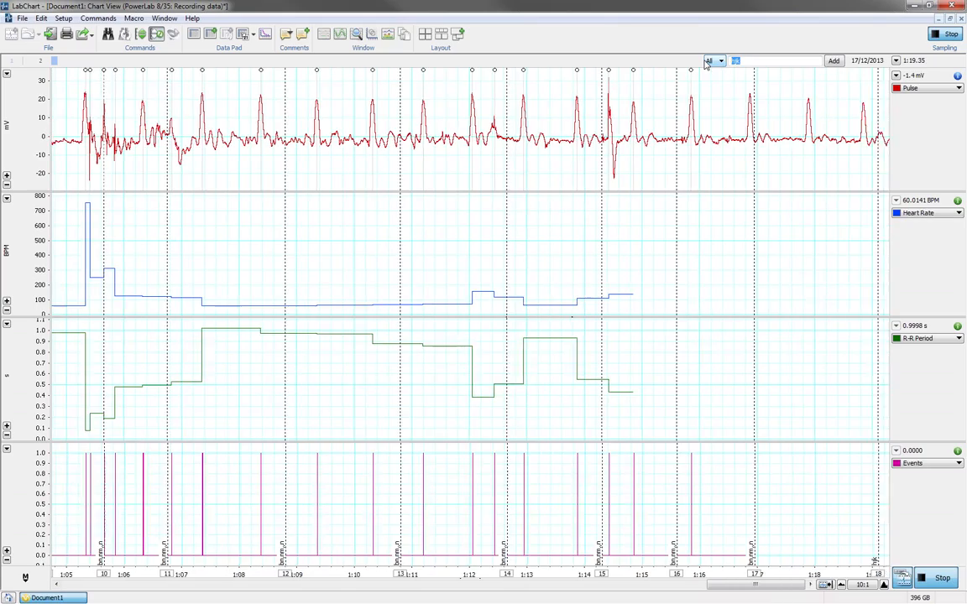
pyautogui.click(832, 62)
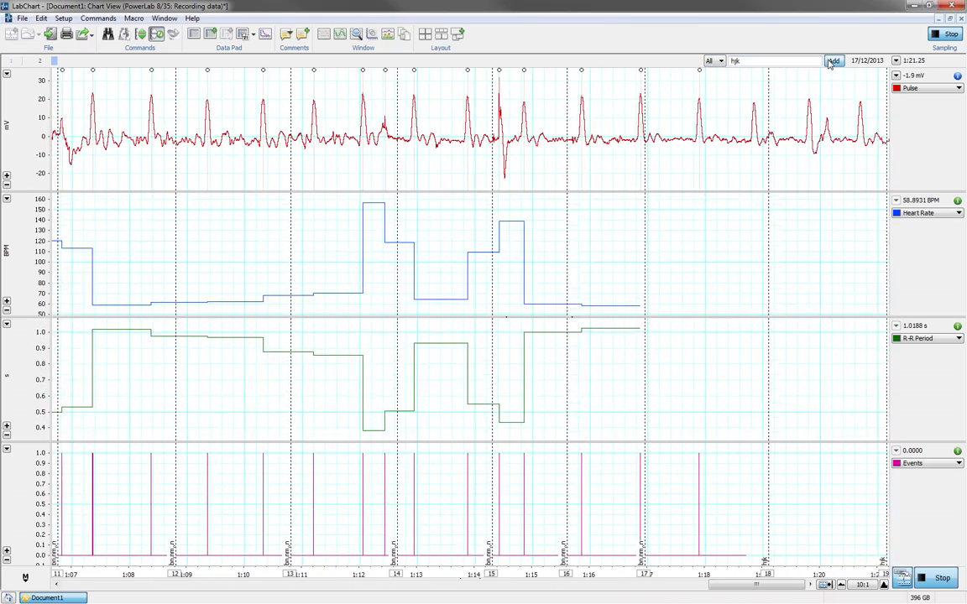
pyautogui.click(830, 63)
pyautogui.click(830, 62)
pyautogui.click(940, 577)
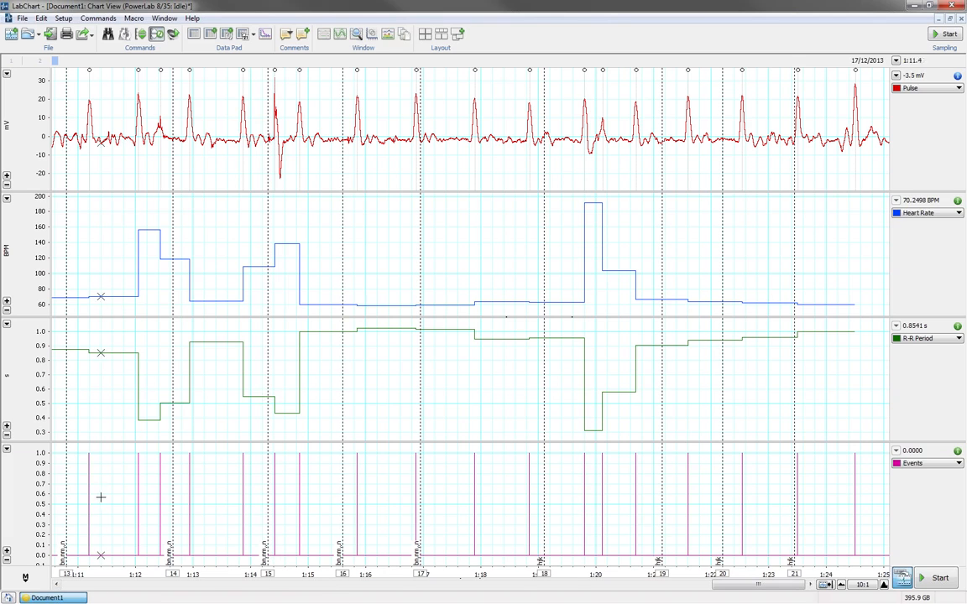
# Change the text of comment 19 to "high heart rate"
pyautogui.rightClick(663, 576)
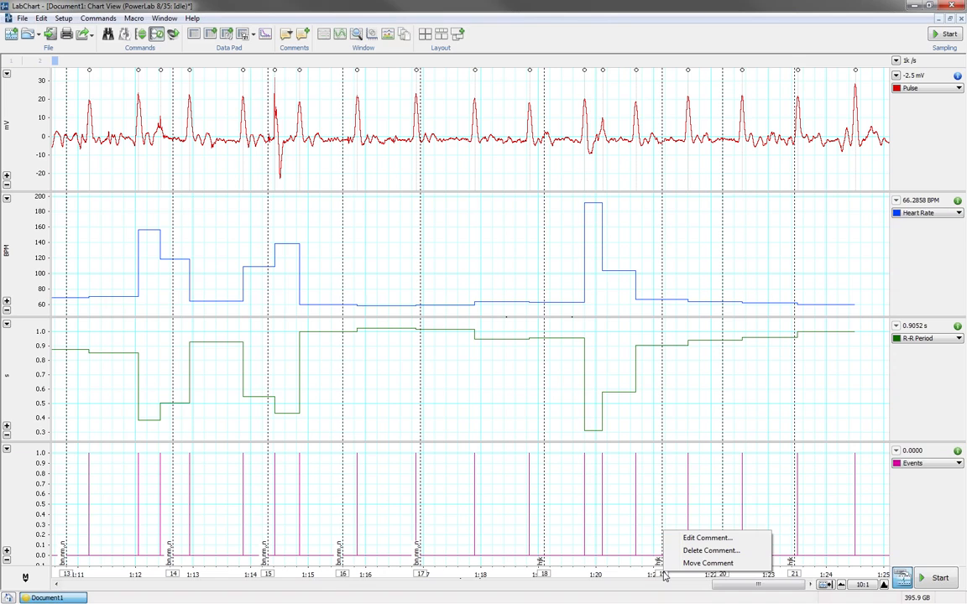
pyautogui.click(705, 538)
pyautogui.moveTo(420, 303); pyautogui.dragTo(408, 303)
pyautogui.write('hi')
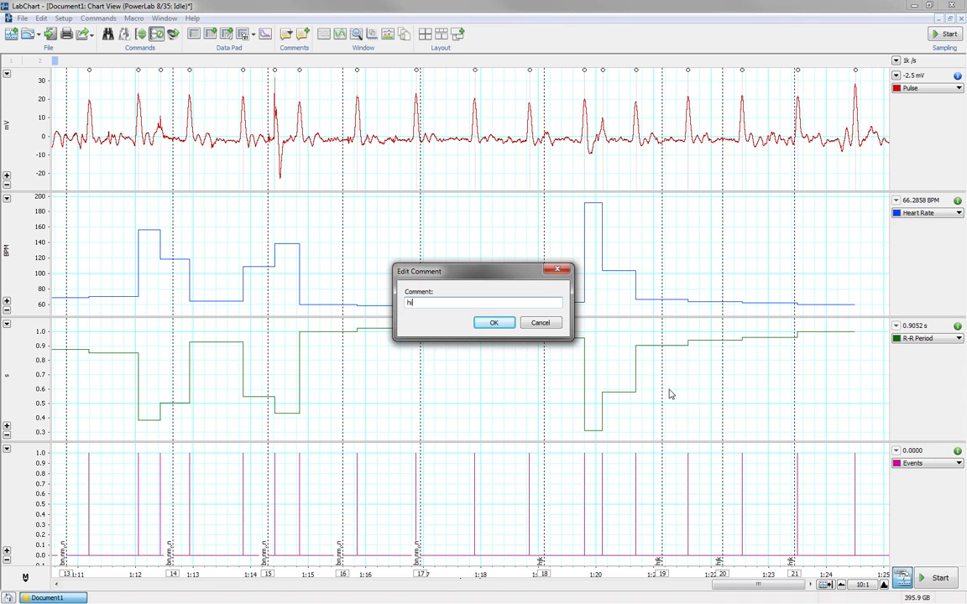
pyautogui.write('gh heart rate')
pyautogui.click(494, 324)
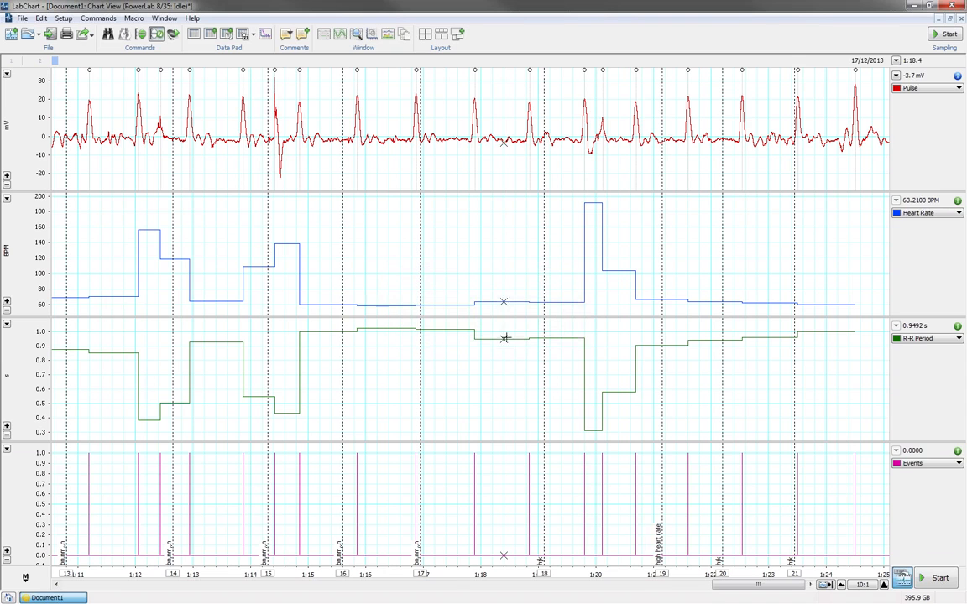
# Move comment 19 to the heart rate peak at about 1:19.98
pyautogui.rightClick(663, 574)
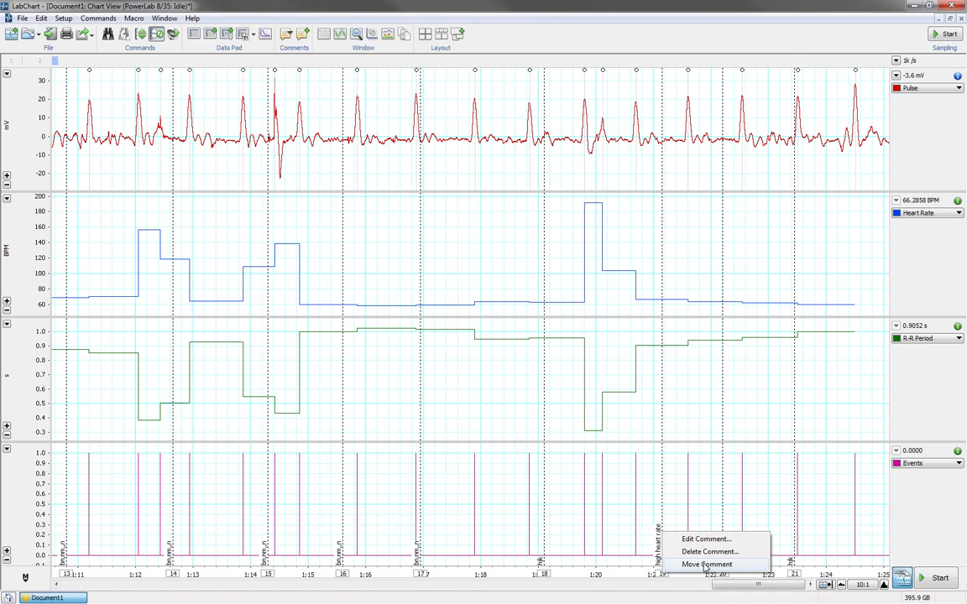
pyautogui.click(703, 566)
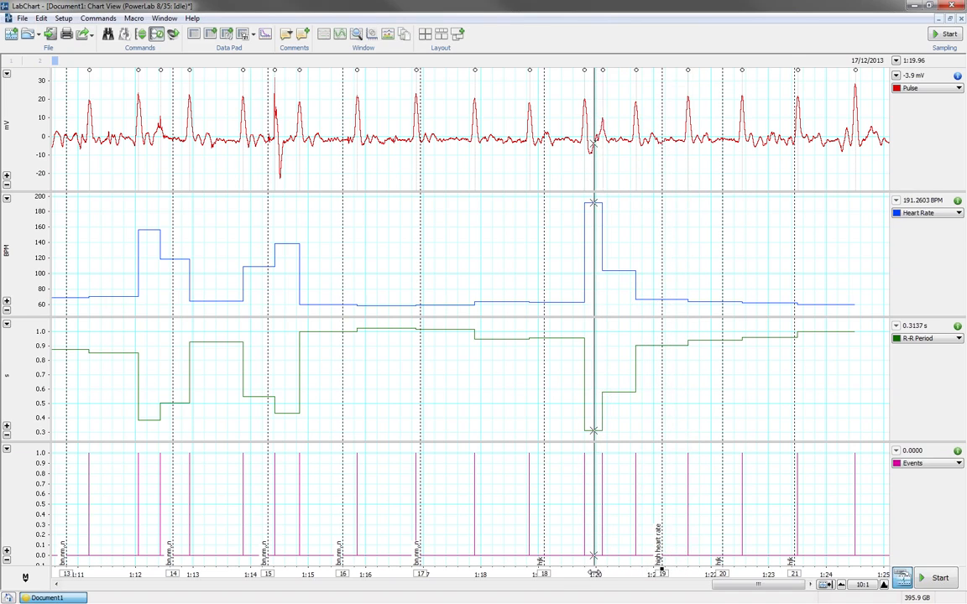
pyautogui.click(594, 537)
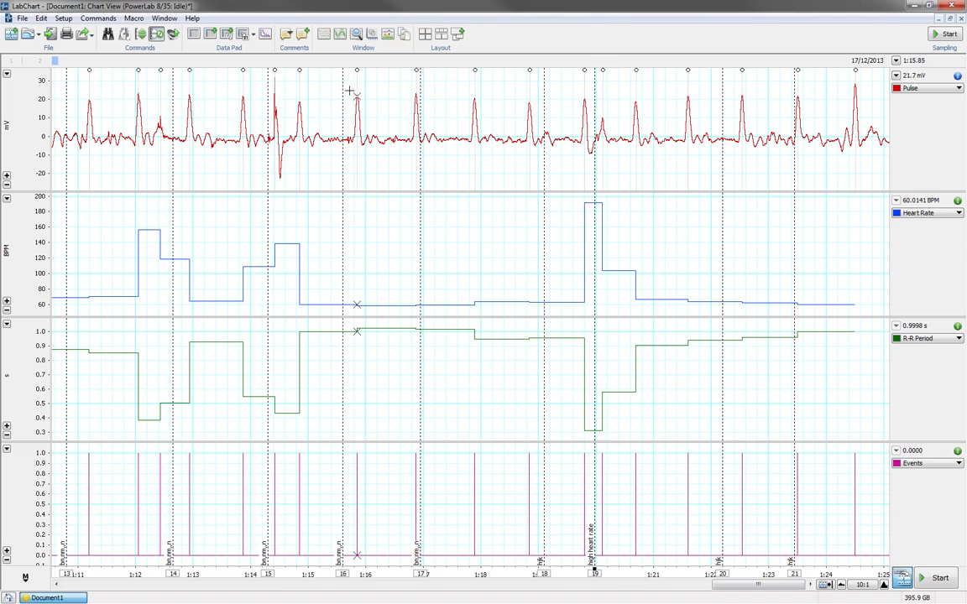
# Go to comment 4 in the recording, and then to comment 2, using the list of existing comments
pyautogui.click(289, 34)
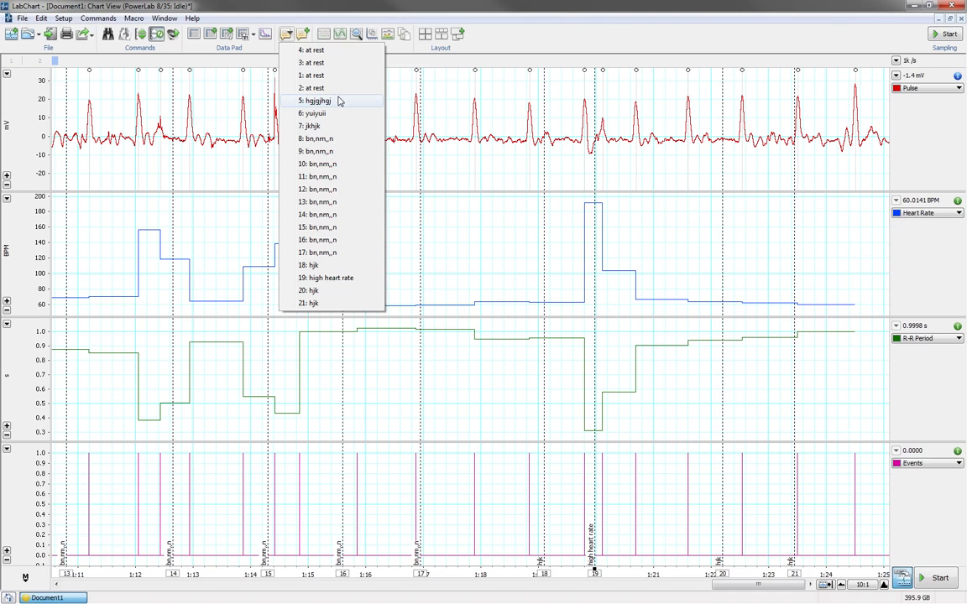
pyautogui.click(316, 50)
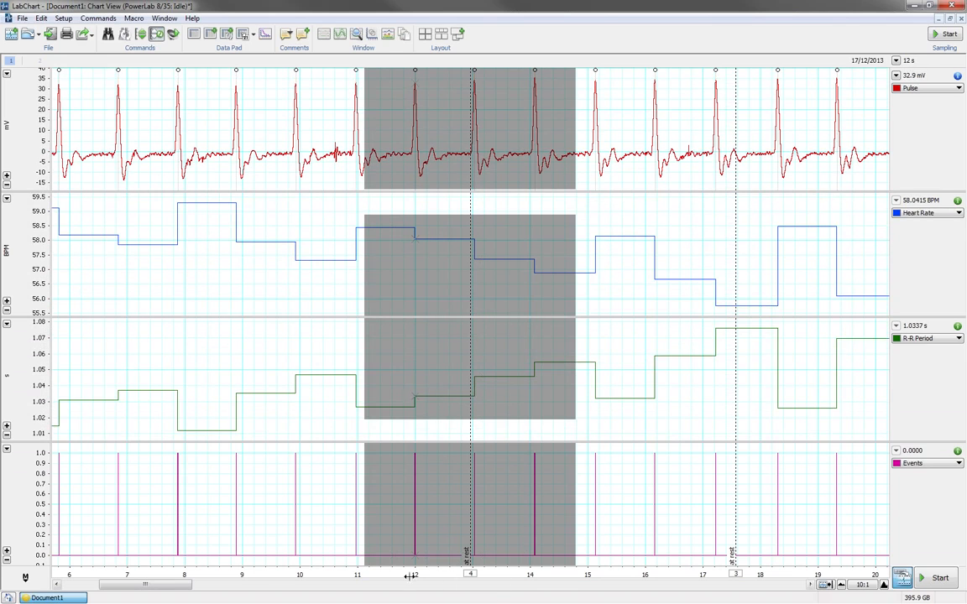
pyautogui.moveTo(161, 592); pyautogui.dragTo(140, 585)
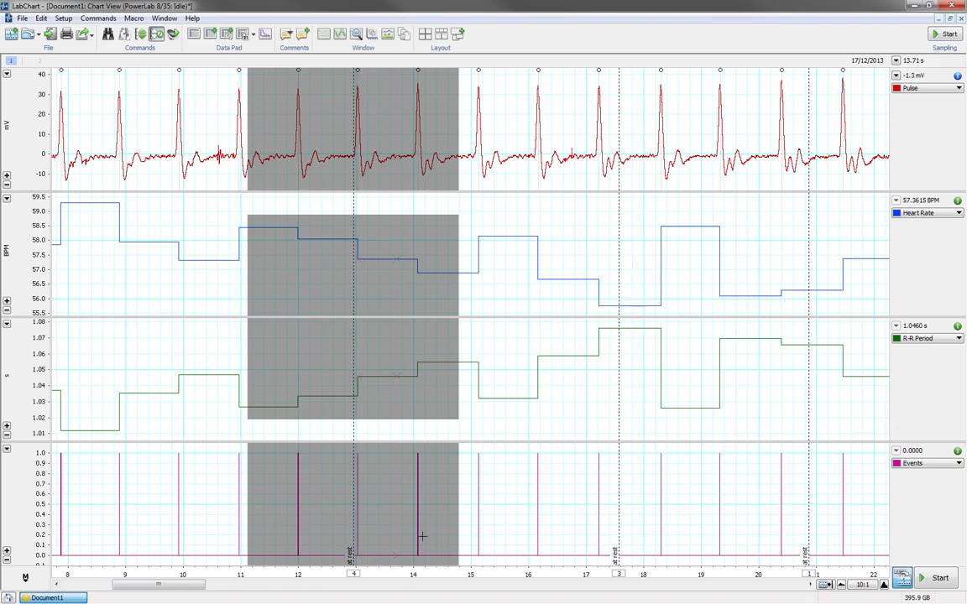
pyautogui.click(286, 35)
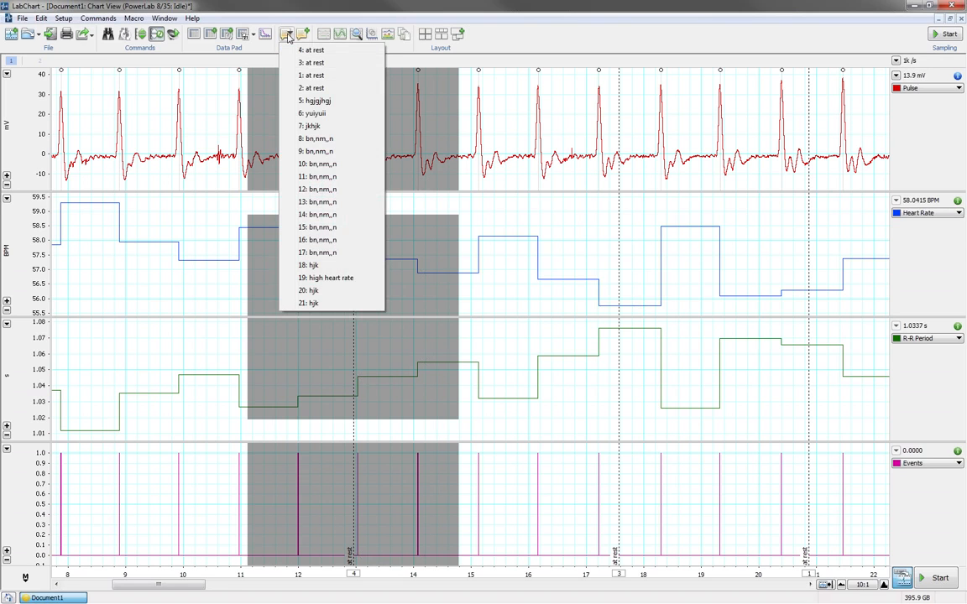
pyautogui.click(309, 87)
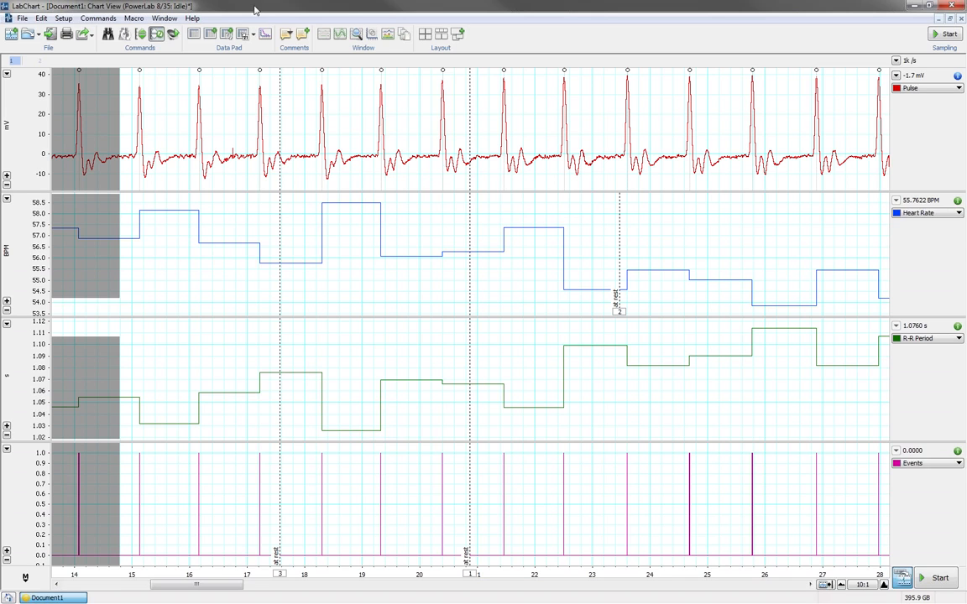
# Find comment 10 in the recording, followed by comment 19 "high heart rate"
pyautogui.click(289, 33)
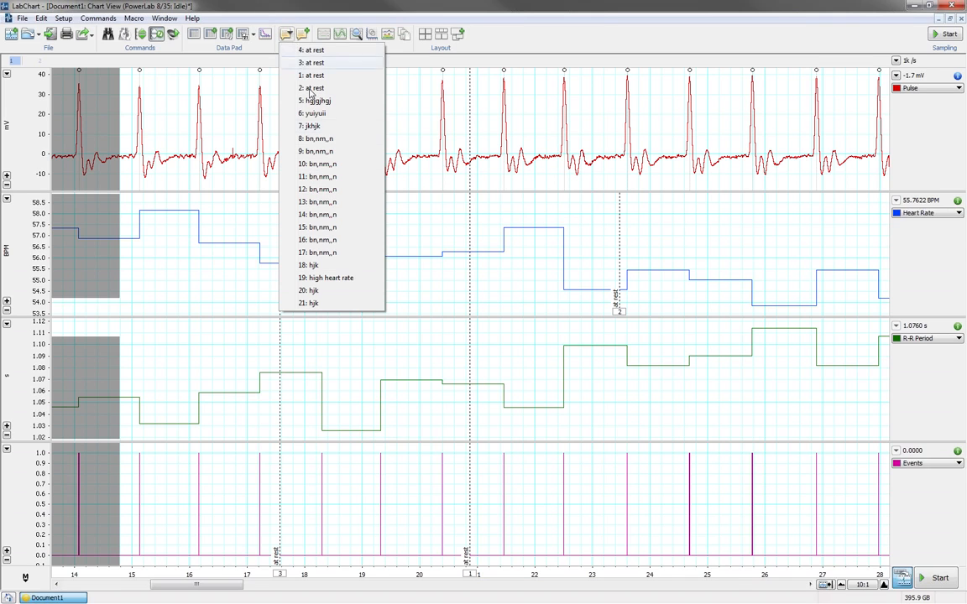
pyautogui.click(321, 164)
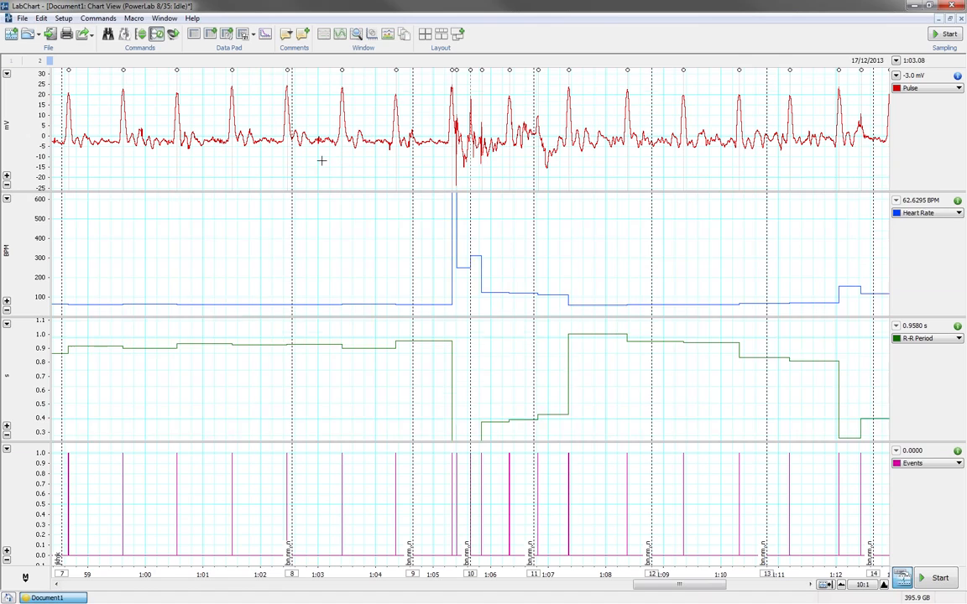
pyautogui.click(293, 35)
pyautogui.click(293, 34)
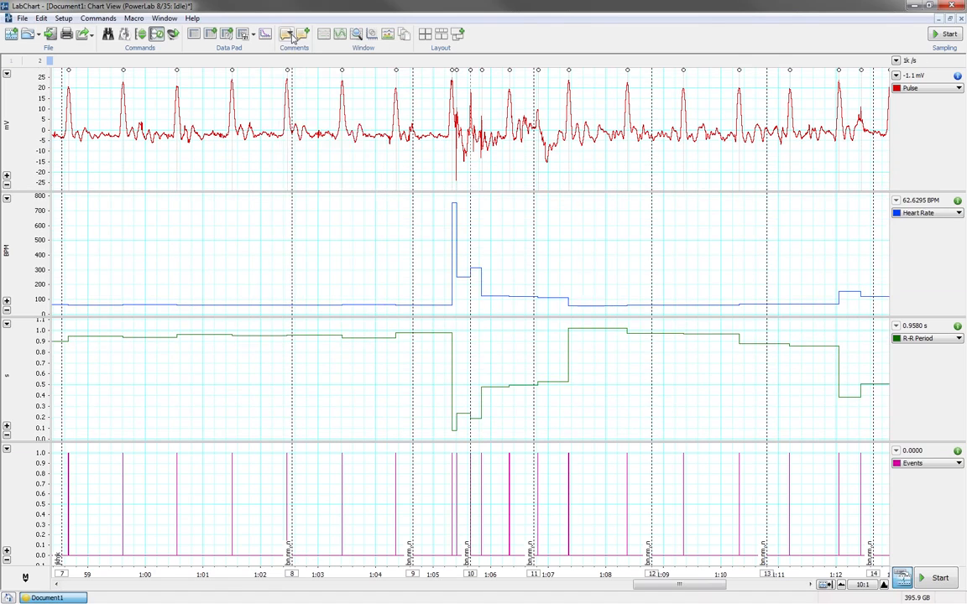
pyautogui.click(293, 35)
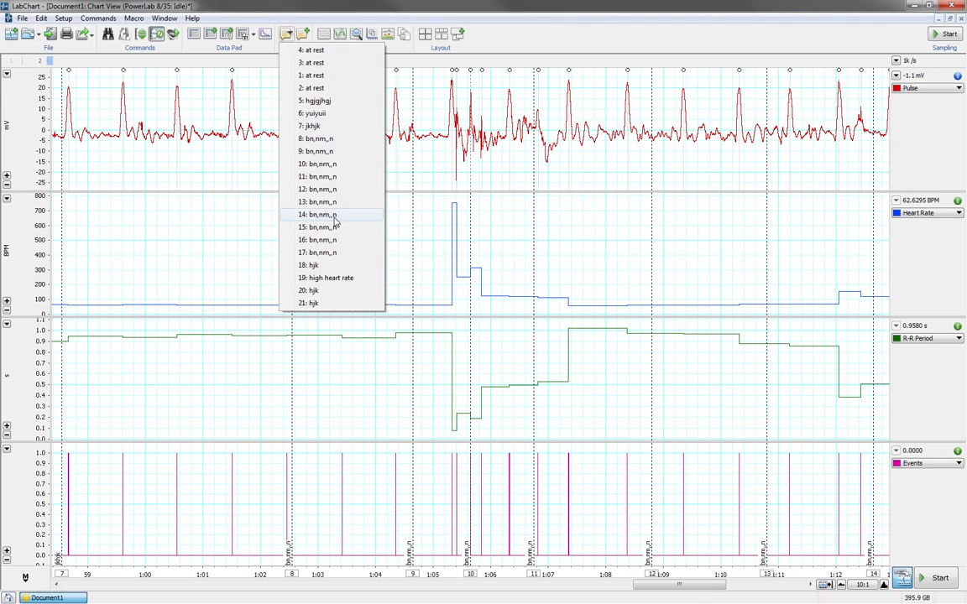
pyautogui.click(328, 284)
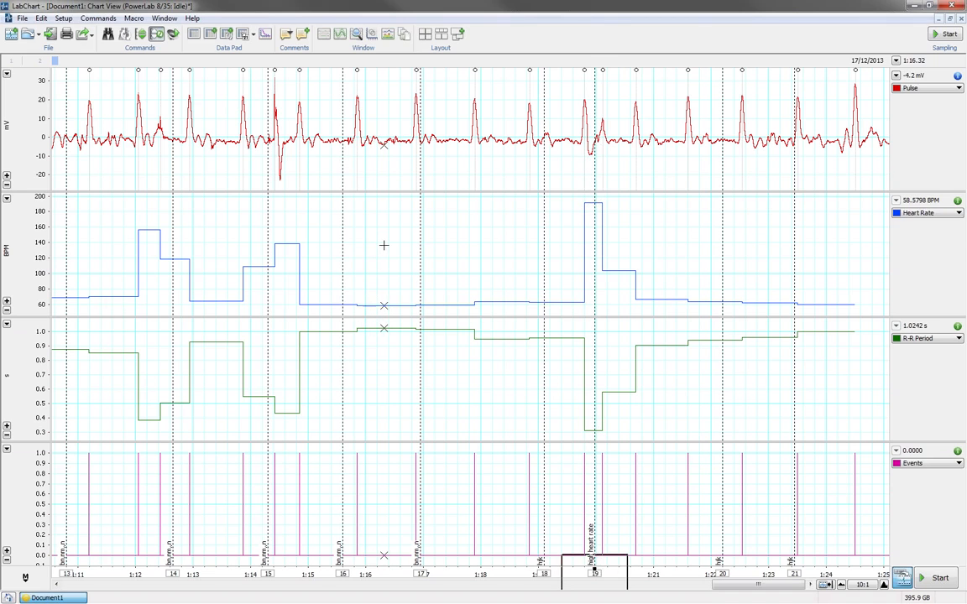
# Locate comments 2, 7 and 3 in the recording one after another, and return to comment 2
pyautogui.click(286, 34)
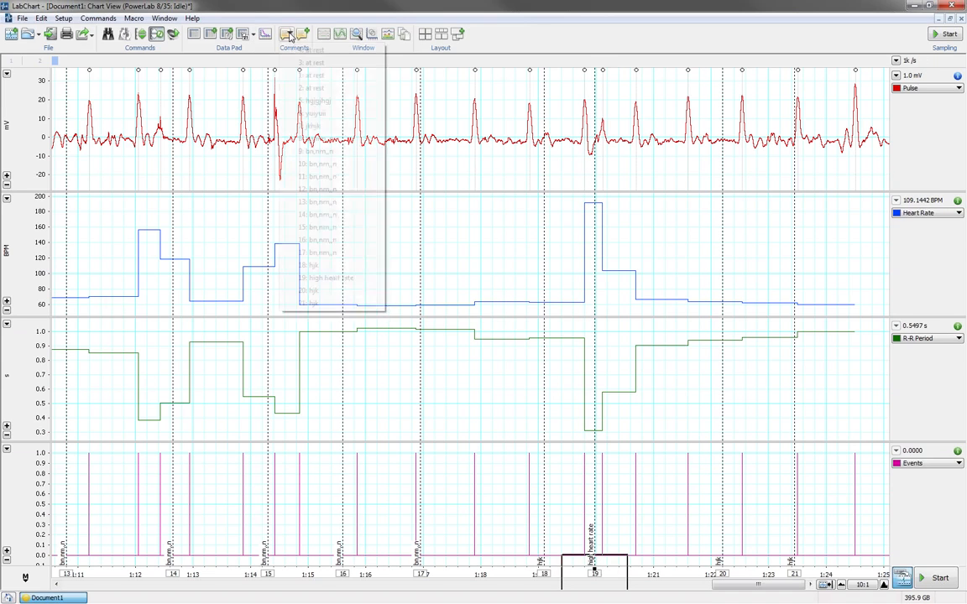
pyautogui.click(309, 87)
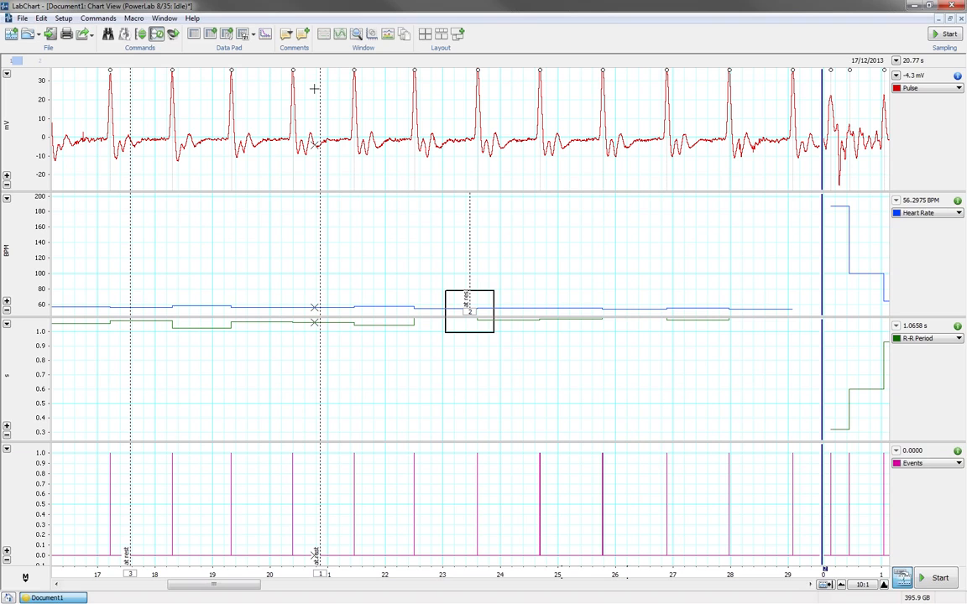
pyautogui.click(287, 34)
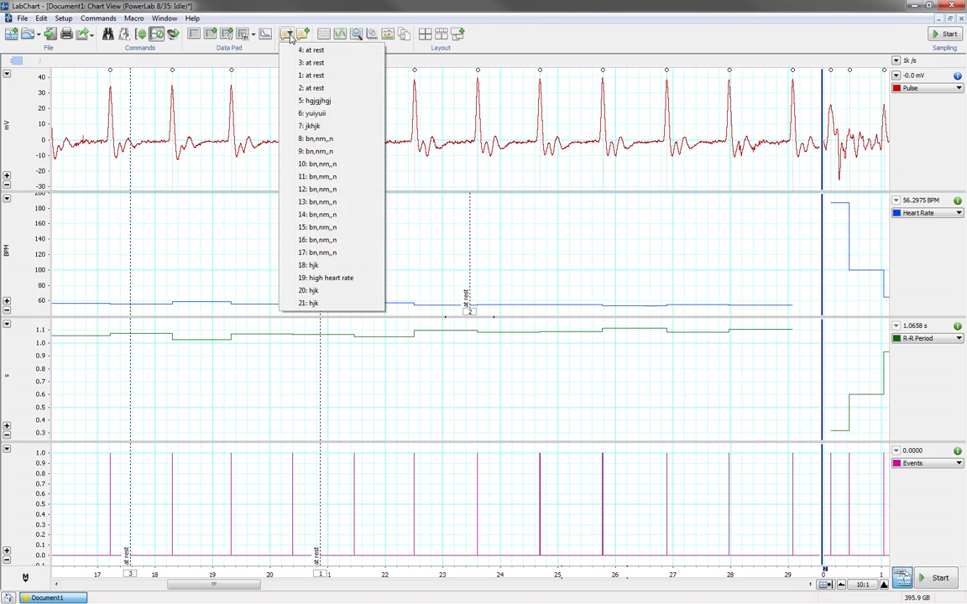
pyautogui.click(312, 126)
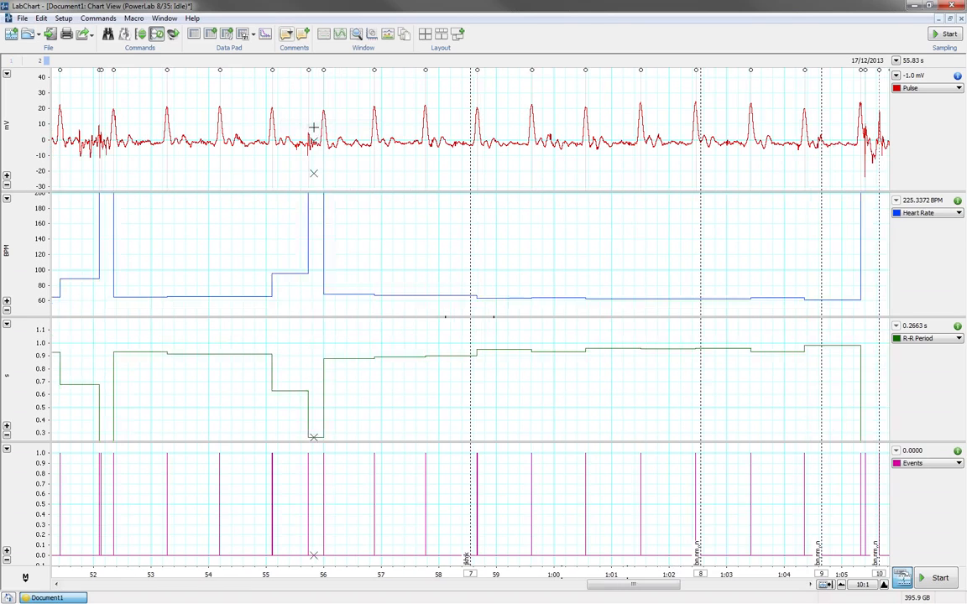
pyautogui.click(287, 35)
pyautogui.click(305, 63)
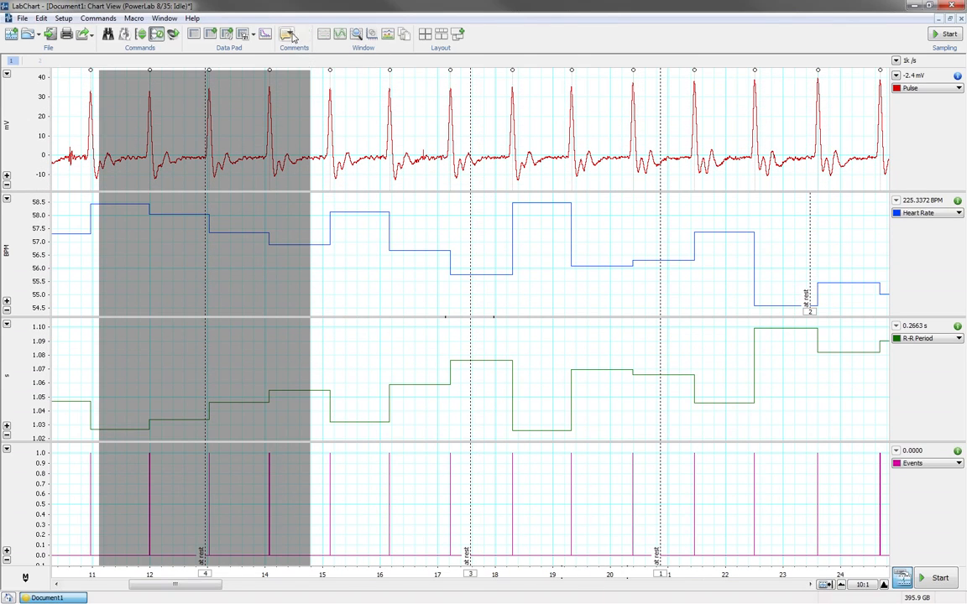
pyautogui.click(286, 35)
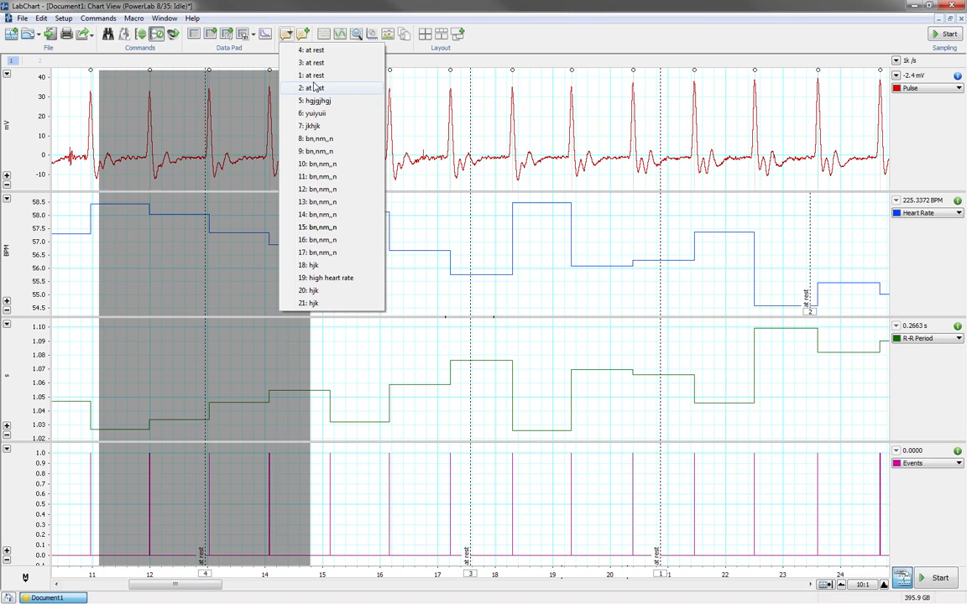
pyautogui.click(311, 87)
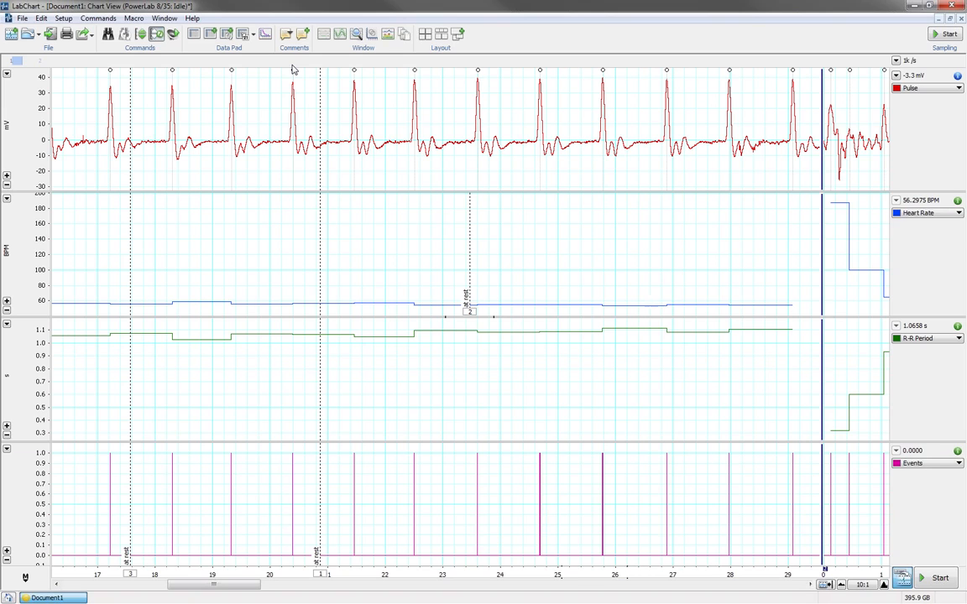
# Open the Comments window and filter the comments by the text "at"
pyautogui.click(165, 19)
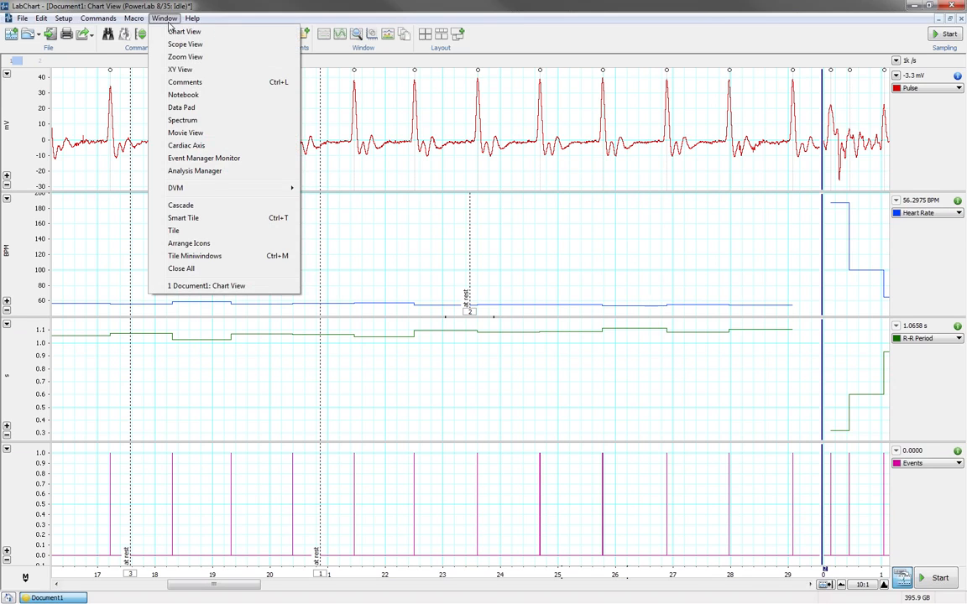
pyautogui.click(187, 82)
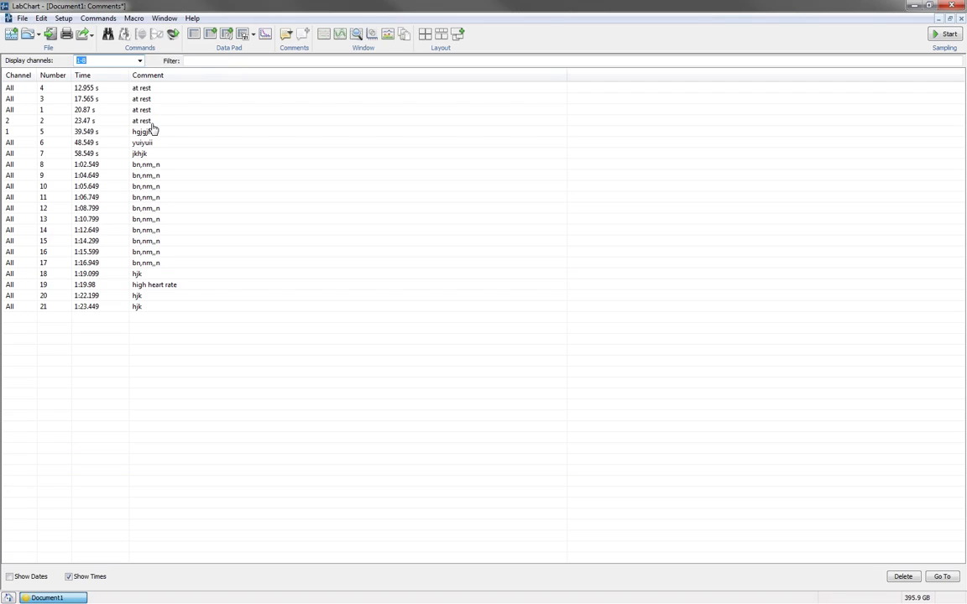
pyautogui.click(194, 62)
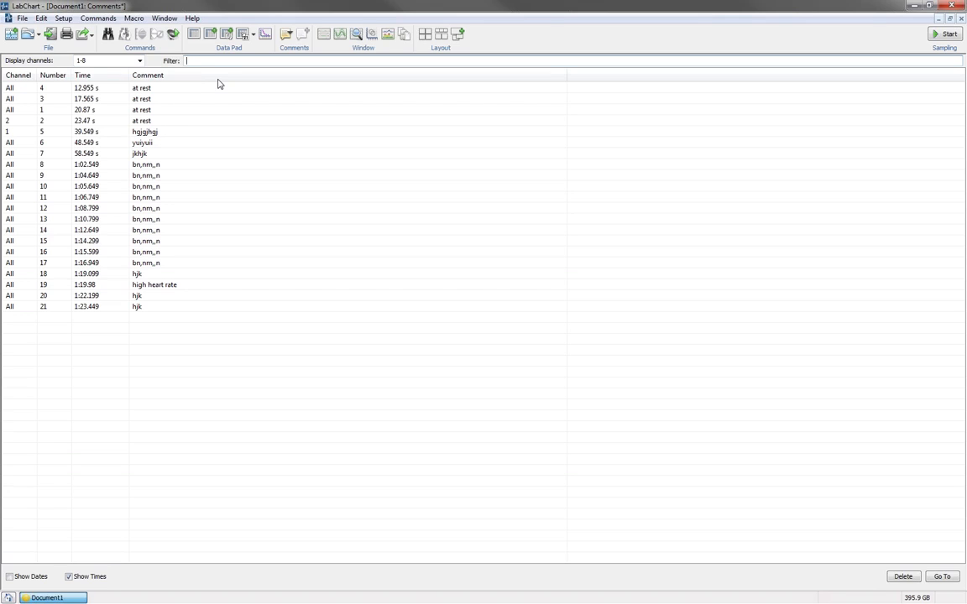
pyautogui.write('a')
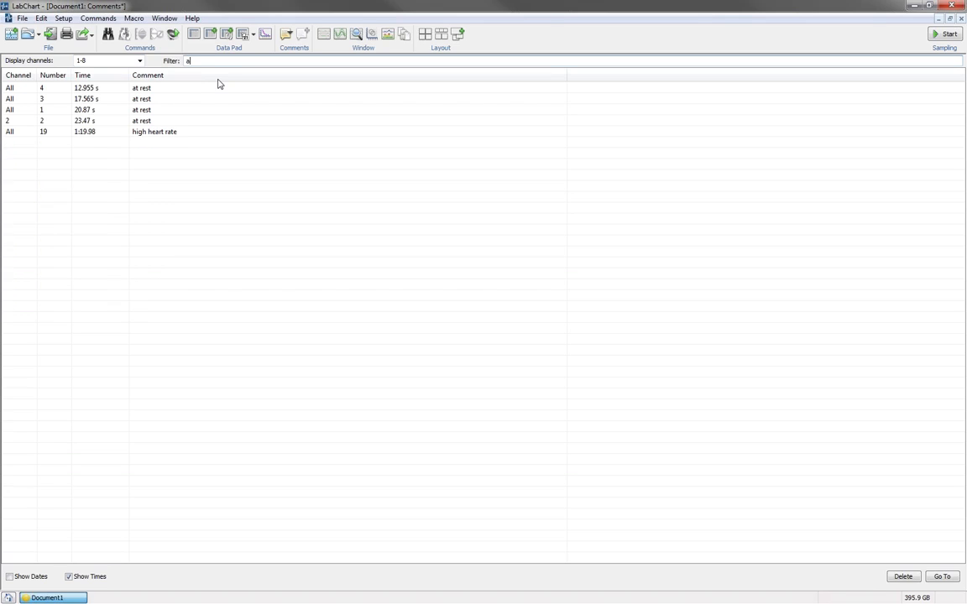
pyautogui.write('t')
pyautogui.press('BackSpace')
# Open the text of the four "at rest" comments for editing in turn, and select all filtered comments
pyautogui.click(147, 90)
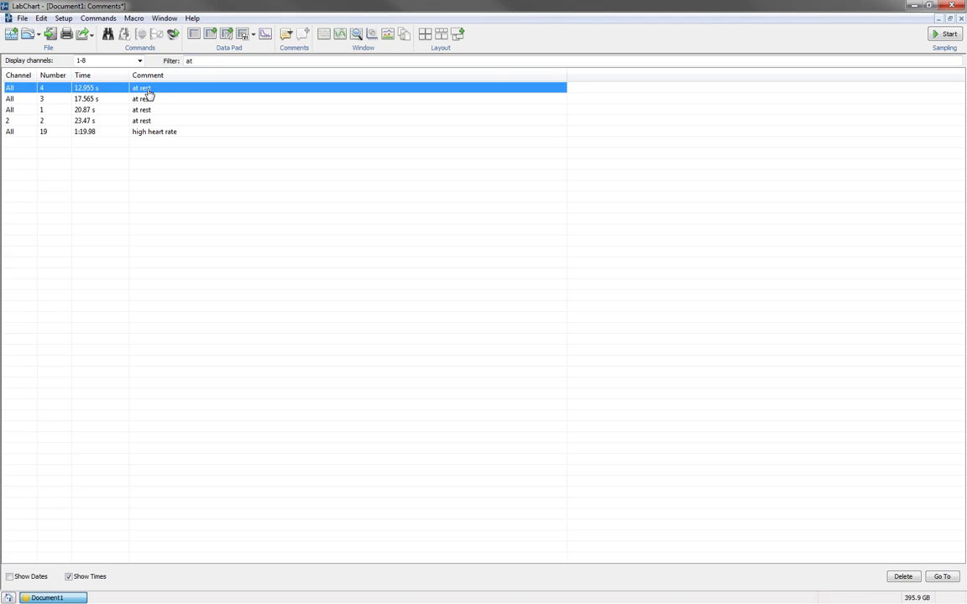
pyautogui.click(150, 96)
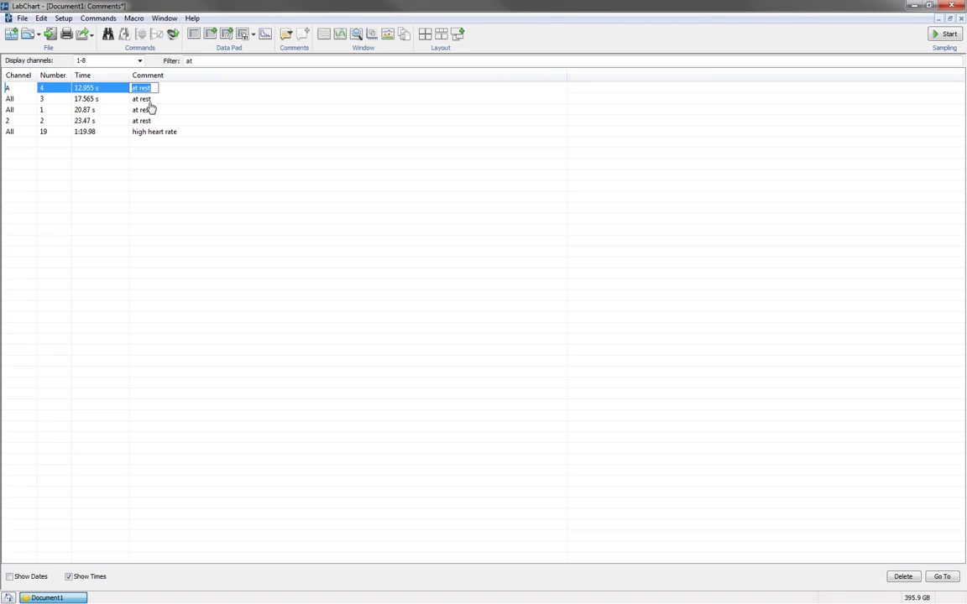
pyautogui.click(149, 99)
pyautogui.click(149, 101)
pyautogui.click(150, 111)
pyautogui.click(149, 114)
pyautogui.click(149, 121)
pyautogui.click(149, 122)
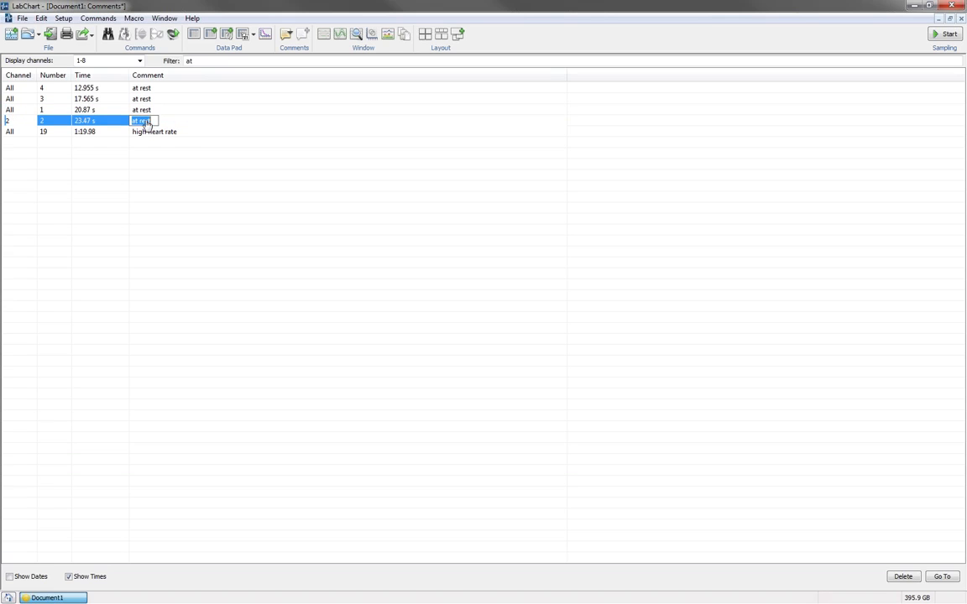
pyautogui.click(158, 160)
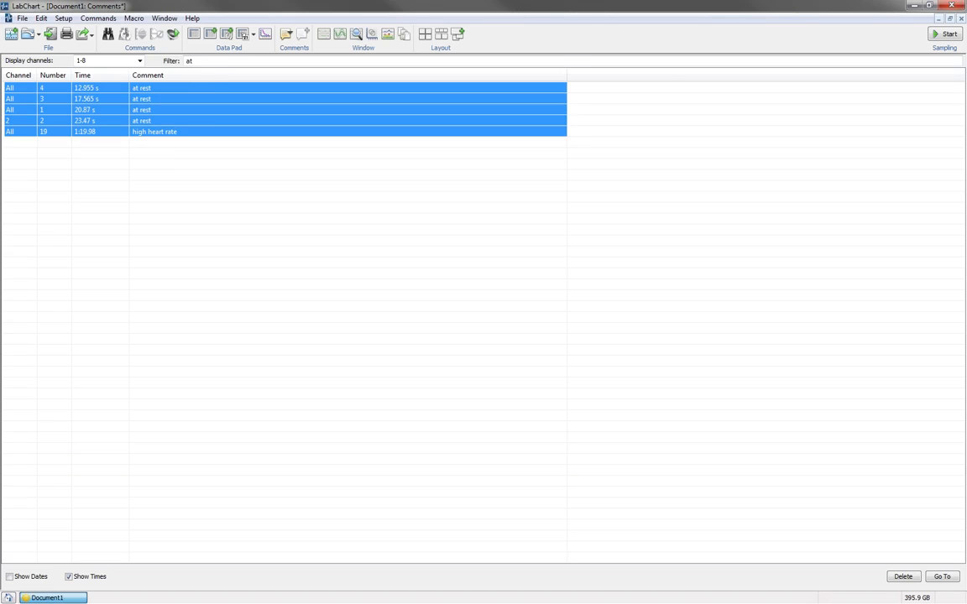
# Clear the comment filter and restrict the displayed channels to channel 2, Heart Rate
pyautogui.doubleClick(189, 61)
pyautogui.press('BackSpace')
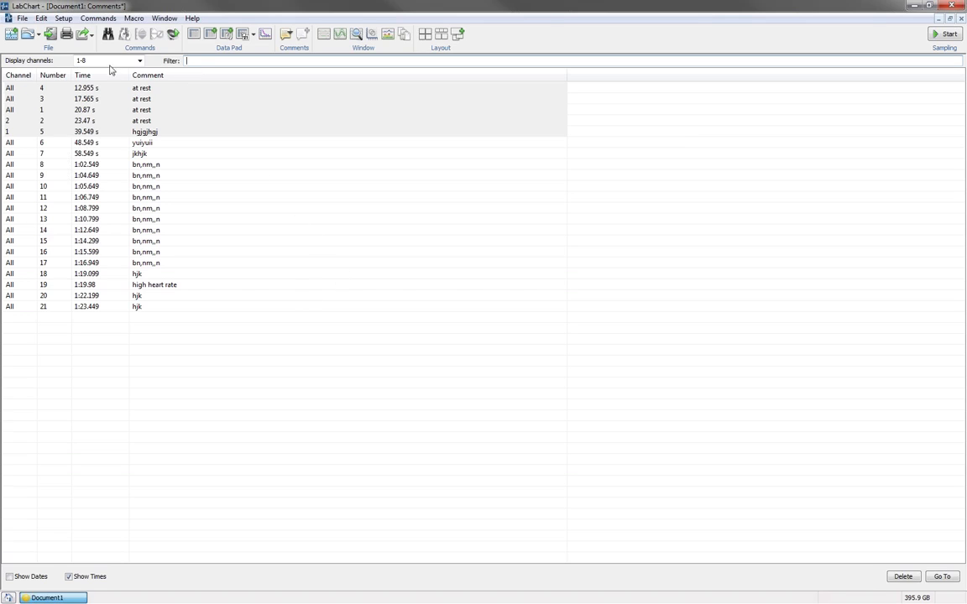
pyautogui.click(140, 63)
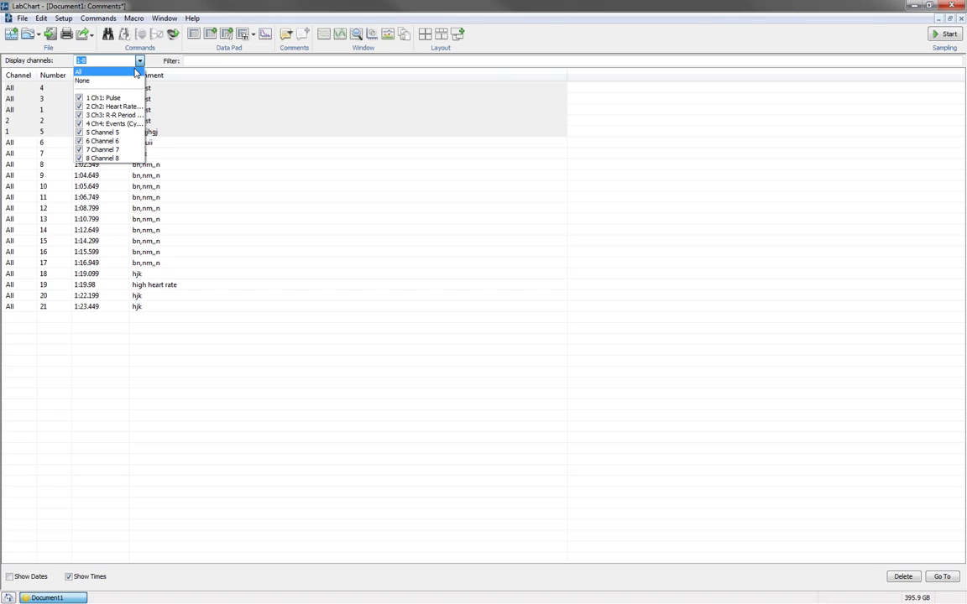
pyautogui.click(78, 81)
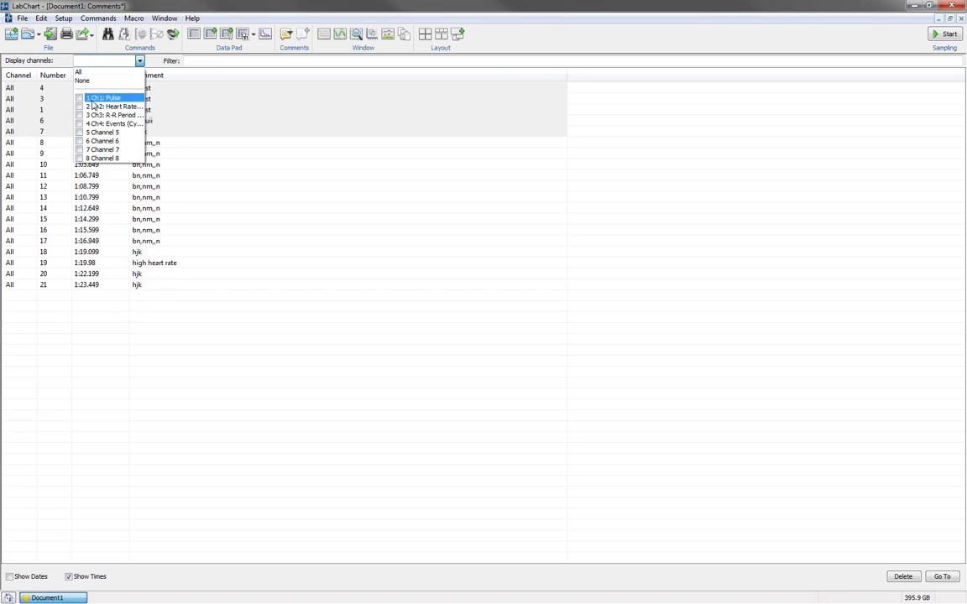
pyautogui.click(80, 106)
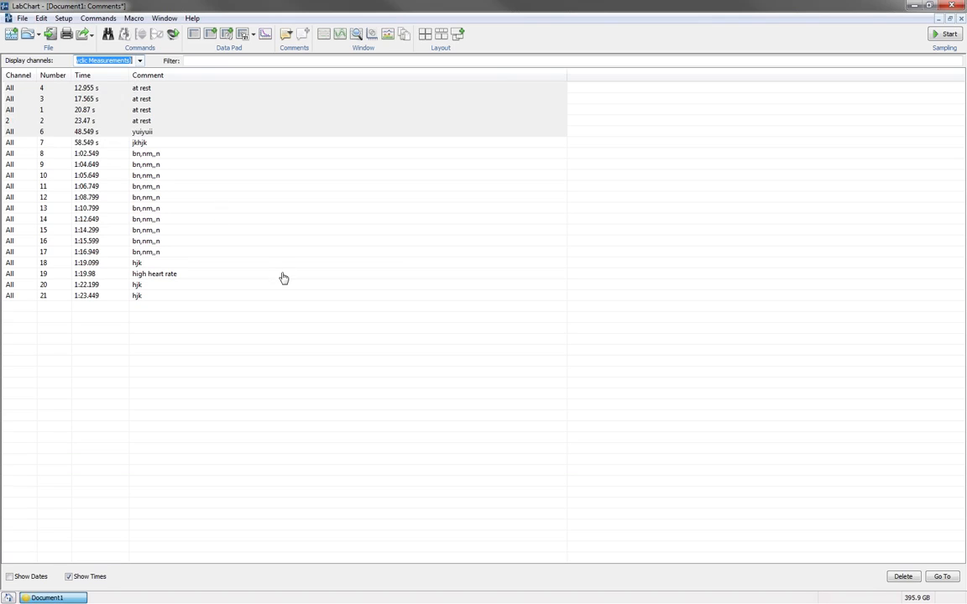
# Display the comments of all channels, then restrict the list to channel 2, Heart Rate
pyautogui.click(142, 62)
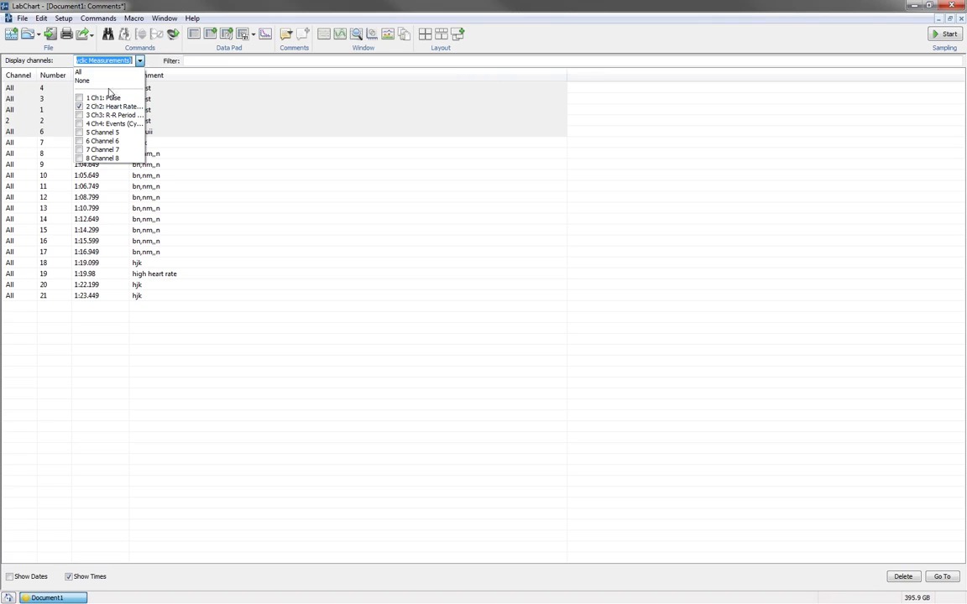
pyautogui.click(80, 74)
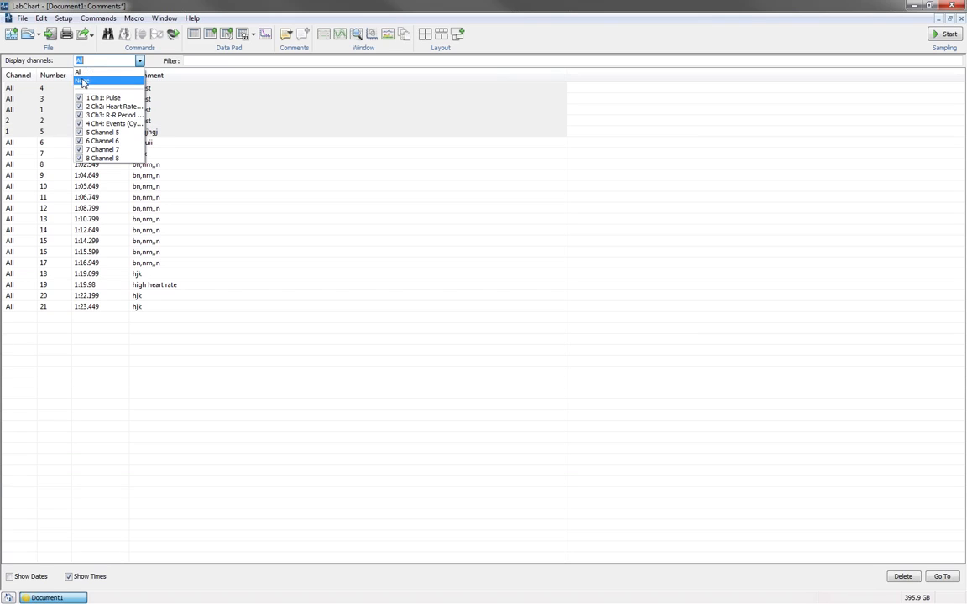
pyautogui.click(79, 106)
pyautogui.click(82, 82)
pyautogui.click(80, 108)
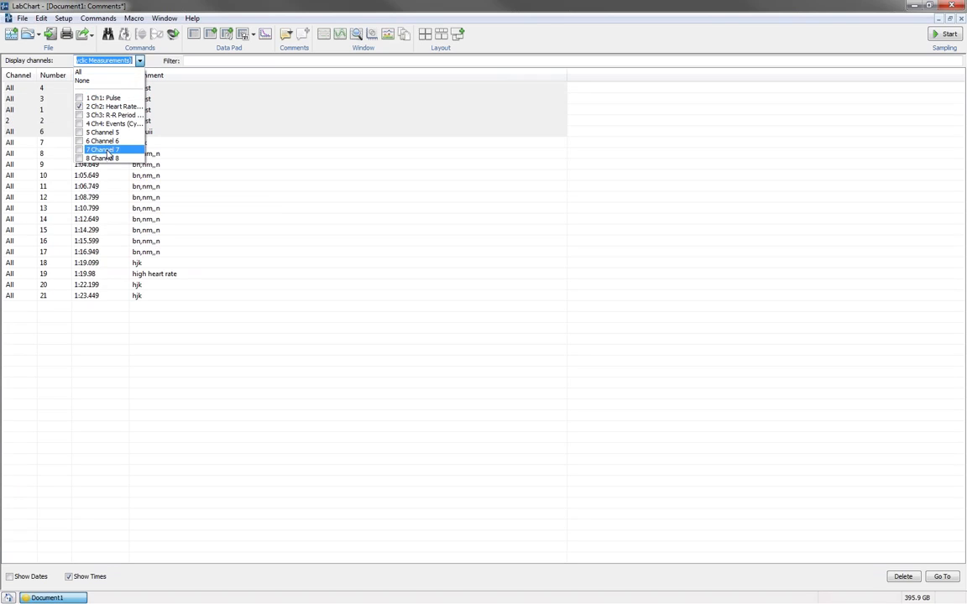
# Clear the displayed channels entry and select channel 2, Heart Rate, again as the only displayed channel
pyautogui.write('\\')
pyautogui.press('BackSpace')
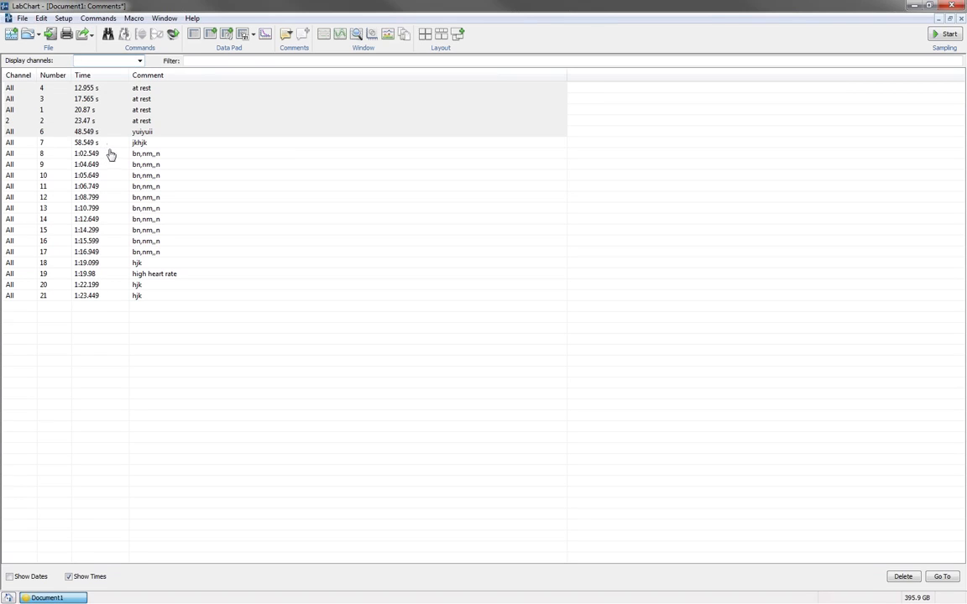
pyautogui.click(142, 63)
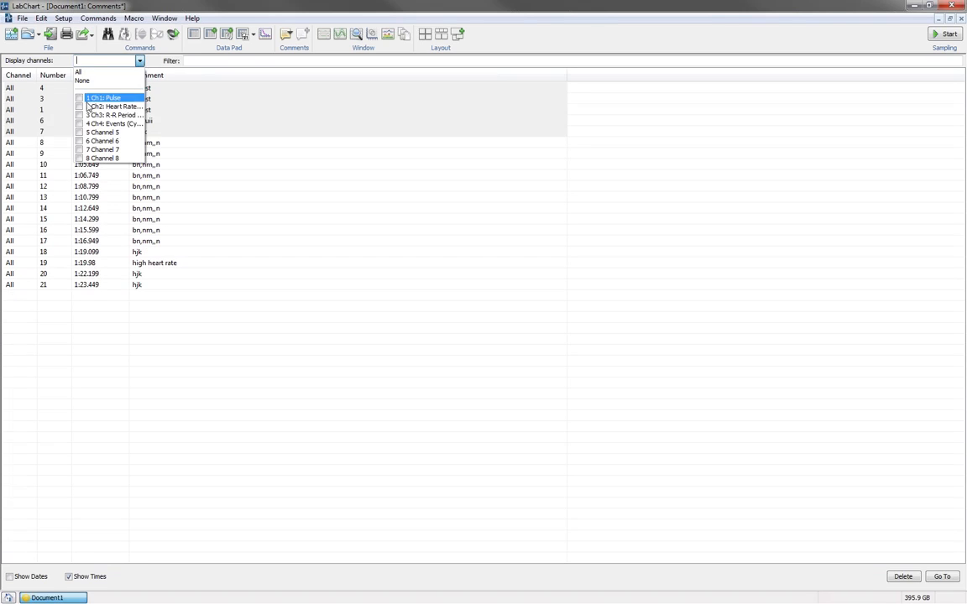
pyautogui.click(81, 108)
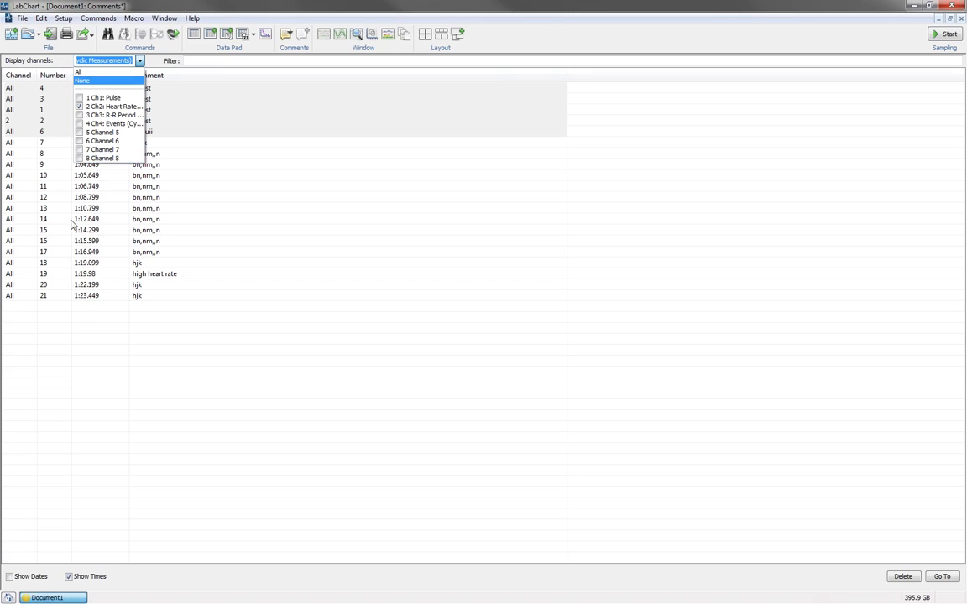
pyautogui.click(127, 366)
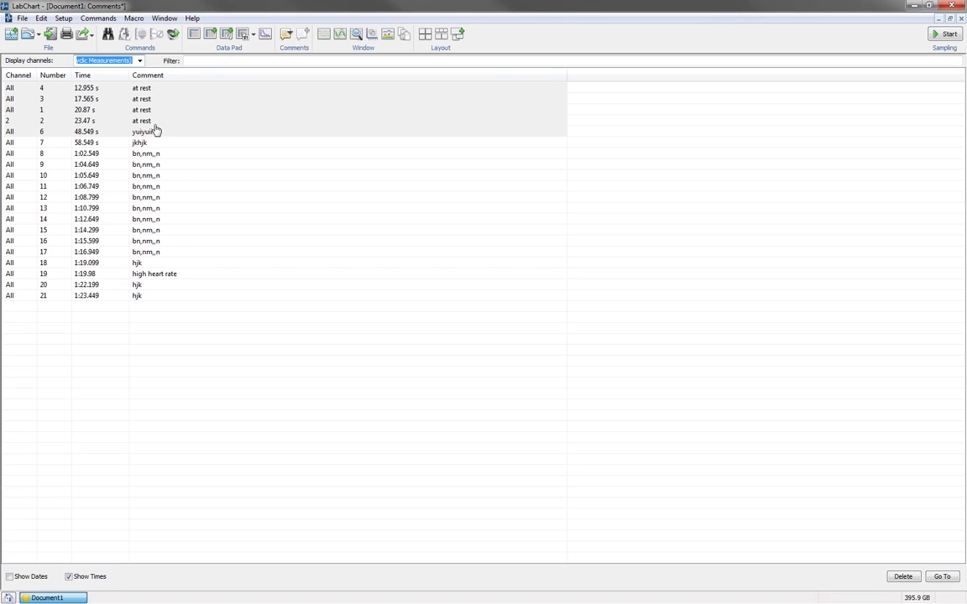
# Select all comments listed in the Comments window and delete them
pyautogui.click(156, 130)
pyautogui.hotkey('ctrl', 'a')
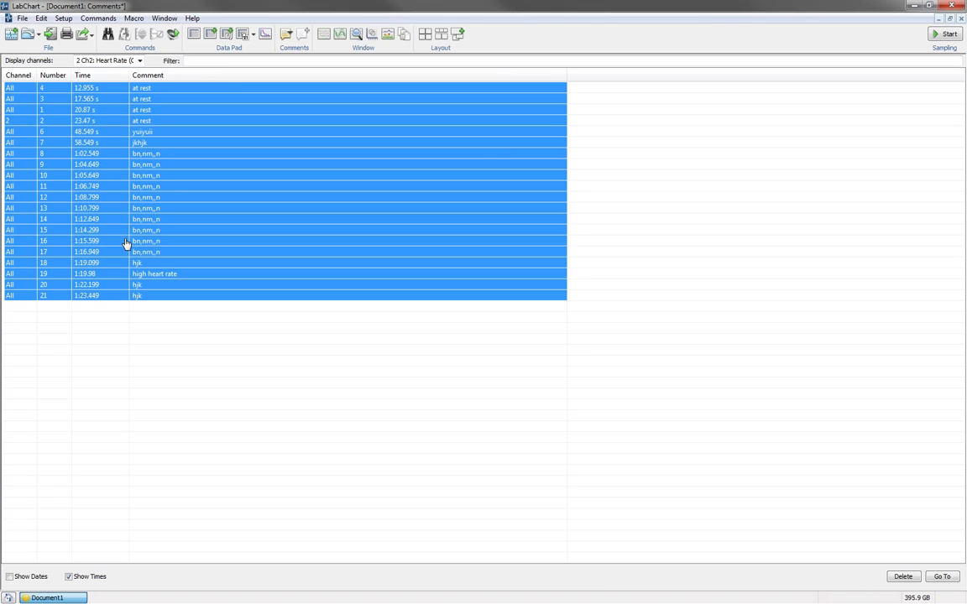
pyautogui.press('Delete')
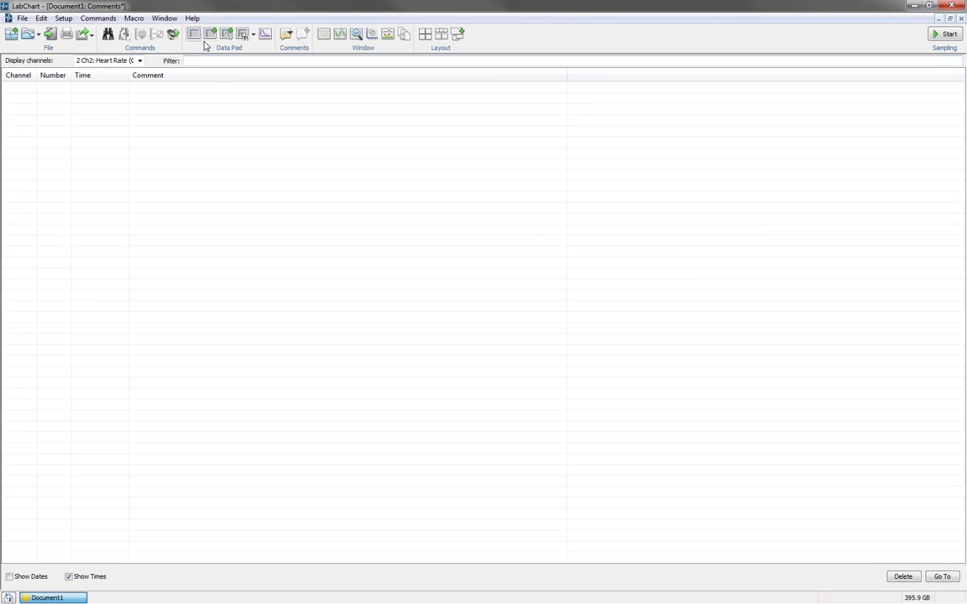
# Return to the Chart View and undo the deletion of the comments
pyautogui.click(290, 35)
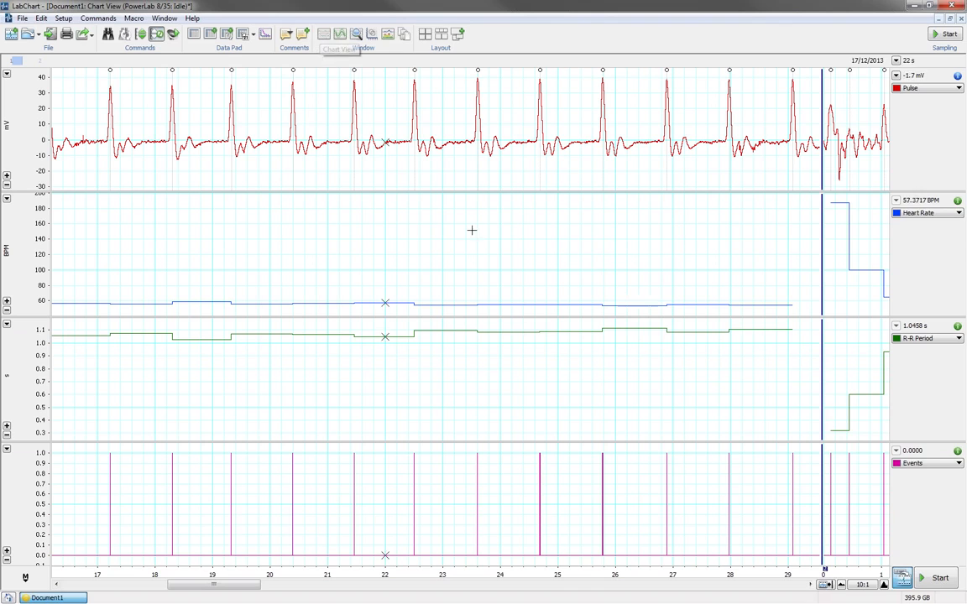
pyautogui.moveTo(214, 584); pyautogui.dragTo(425, 592)
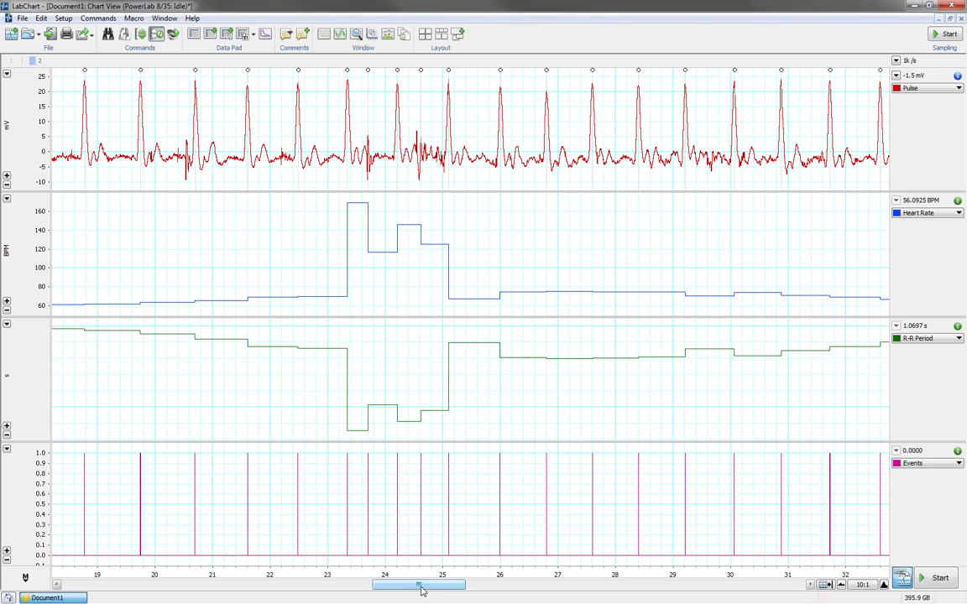
pyautogui.click(41, 19)
pyautogui.moveTo(66, 23)
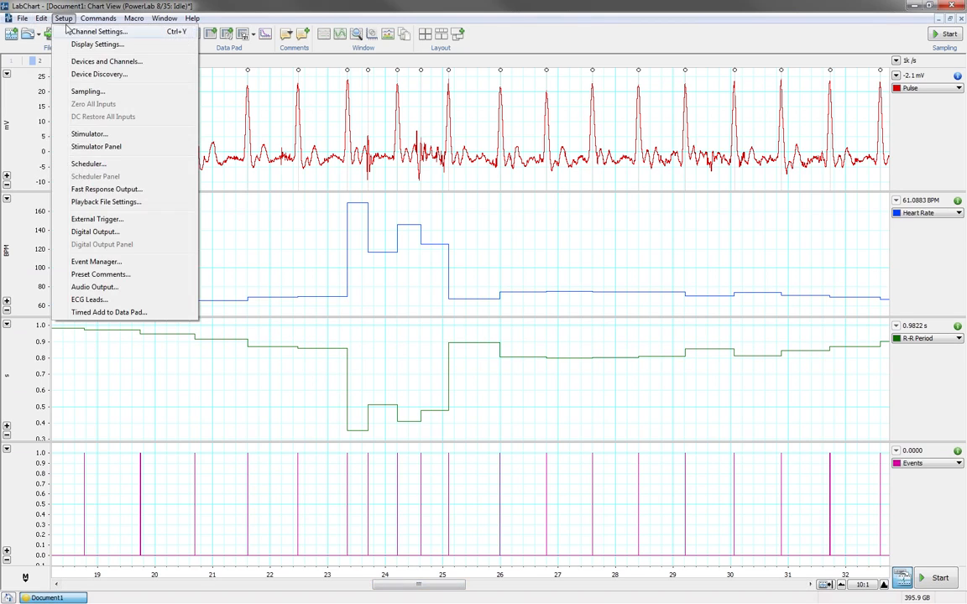
pyautogui.click(52, 30)
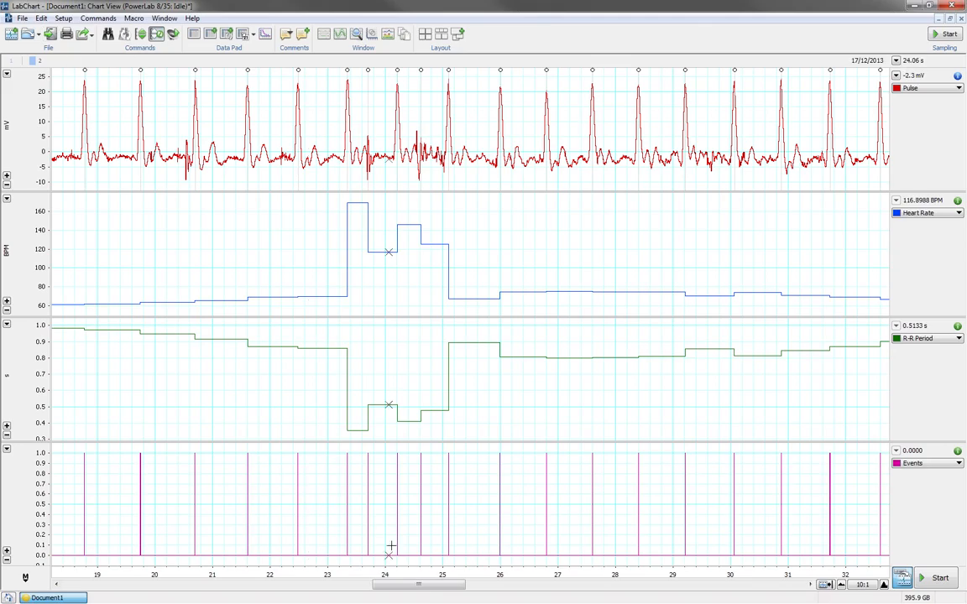
pyautogui.moveTo(454, 585); pyautogui.dragTo(786, 602)
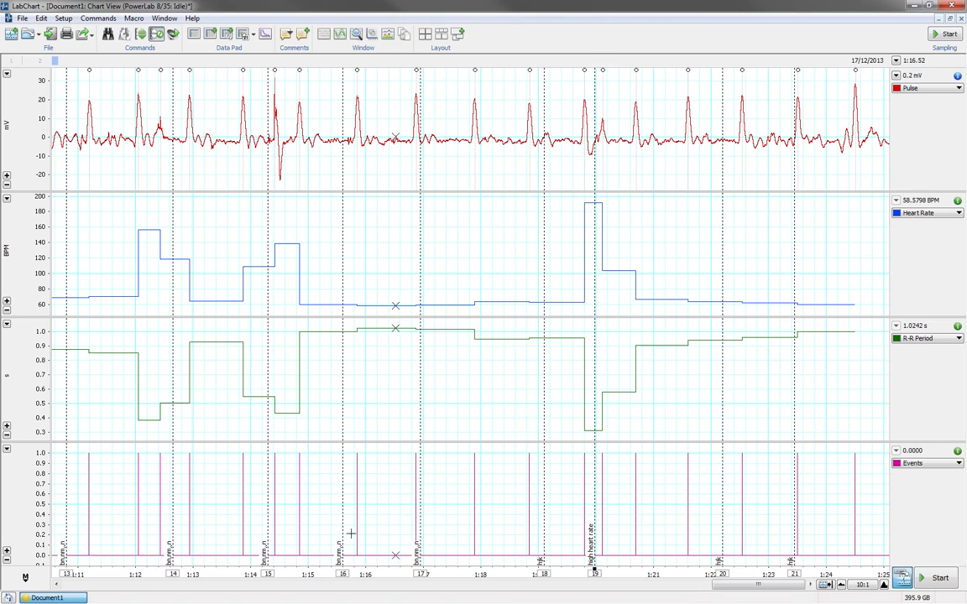
# Create a preset comment with the shortcut F4 and the text "A" for all channels
pyautogui.click(67, 18)
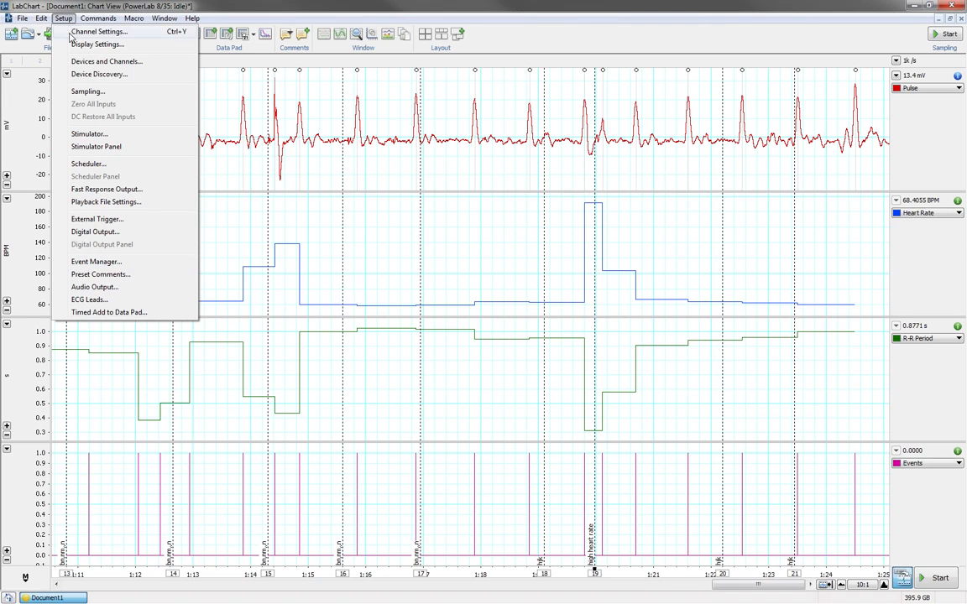
pyautogui.click(97, 275)
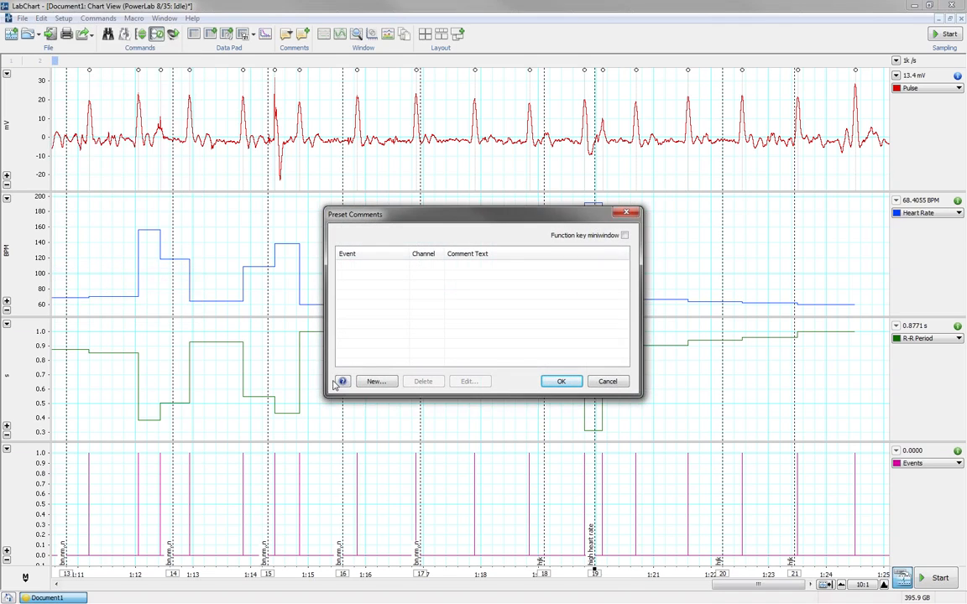
pyautogui.click(376, 382)
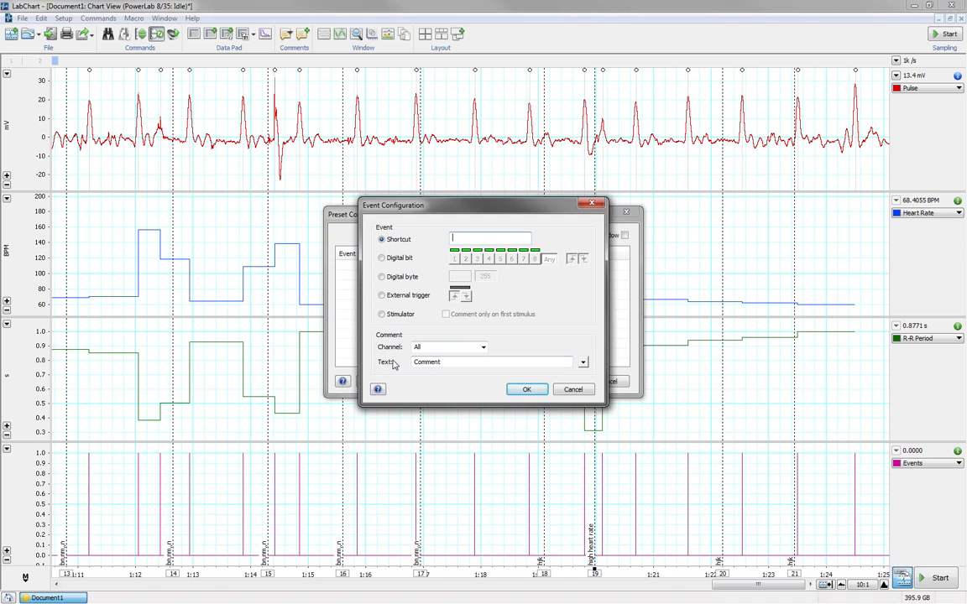
pyautogui.press('F4')
pyautogui.moveTo(442, 362); pyautogui.dragTo(397, 369)
pyautogui.write('A')
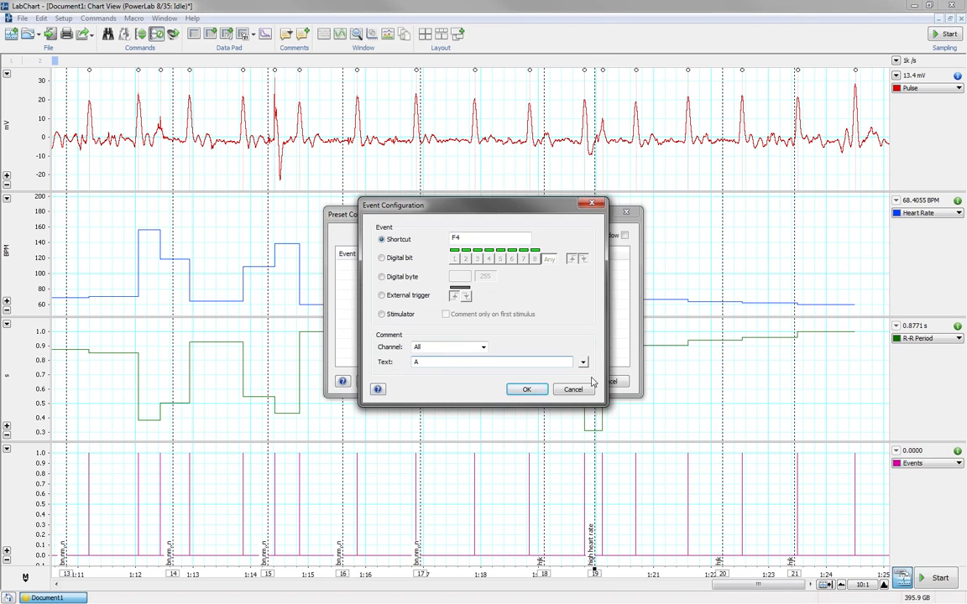
pyautogui.click(527, 390)
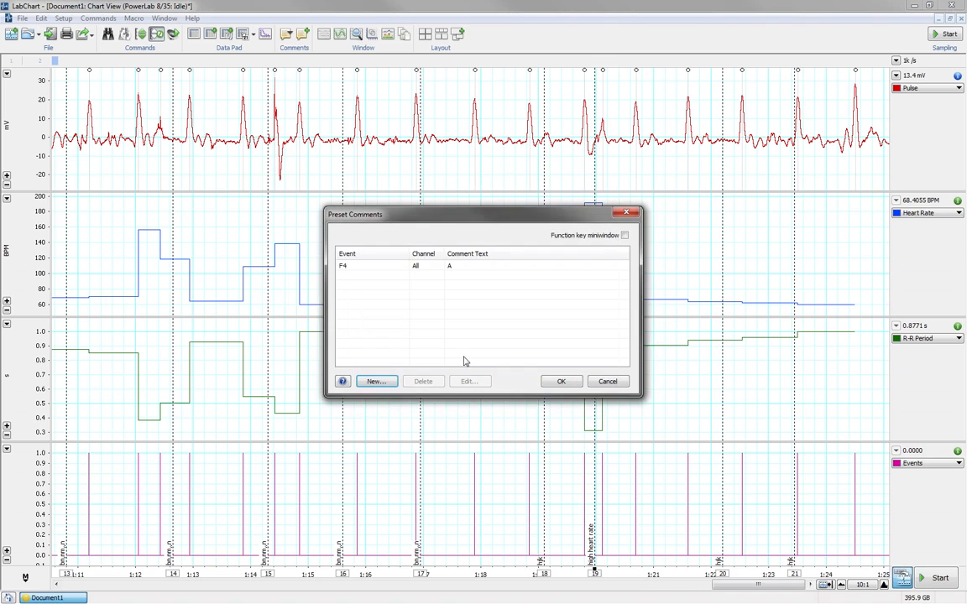
# Add a second preset comment with the shortcut F5 and the text "B" for all channels
pyautogui.click(376, 381)
pyautogui.press('F5')
pyautogui.moveTo(445, 363); pyautogui.dragTo(405, 362)
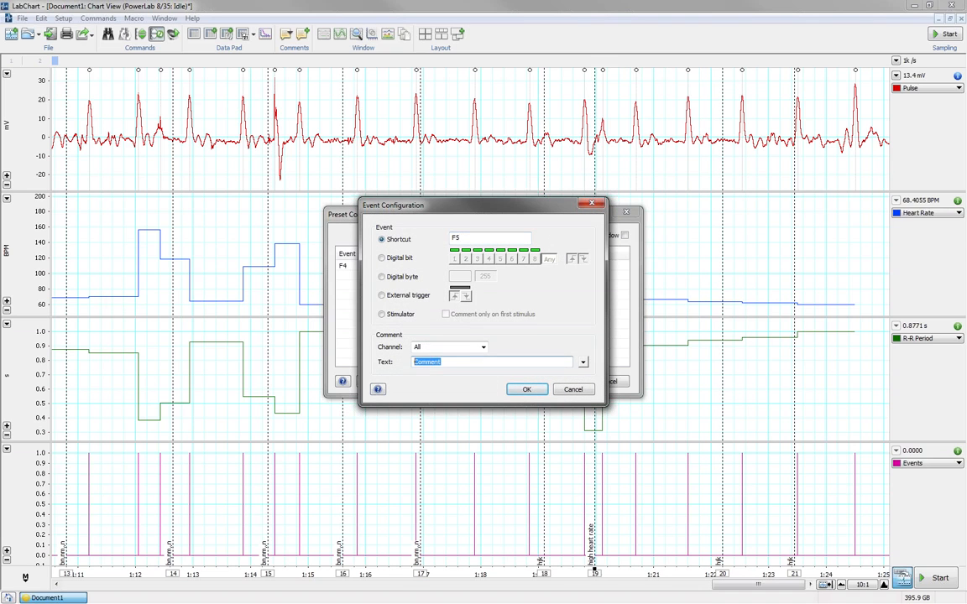
pyautogui.write('B')
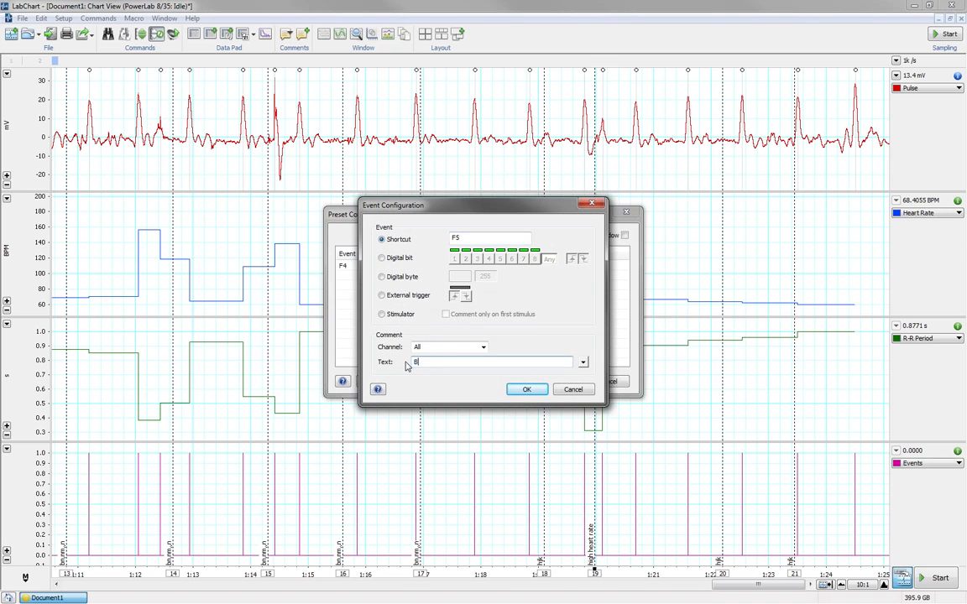
pyautogui.click(527, 390)
# Add a third preset comment with the shortcut F6 and the text "C" for all channels
pyautogui.click(376, 382)
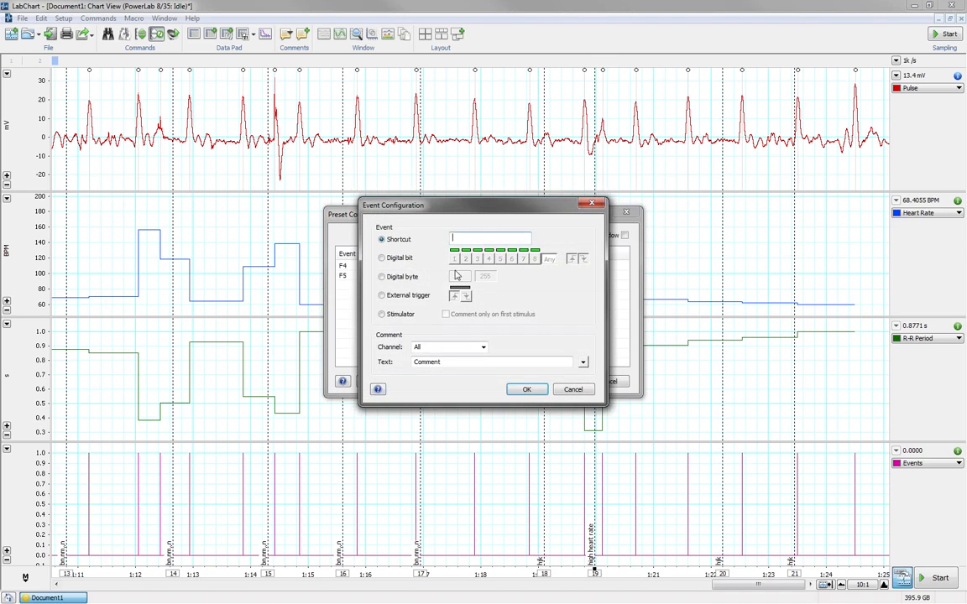
pyautogui.press('F6')
pyautogui.moveTo(443, 363); pyautogui.dragTo(389, 362)
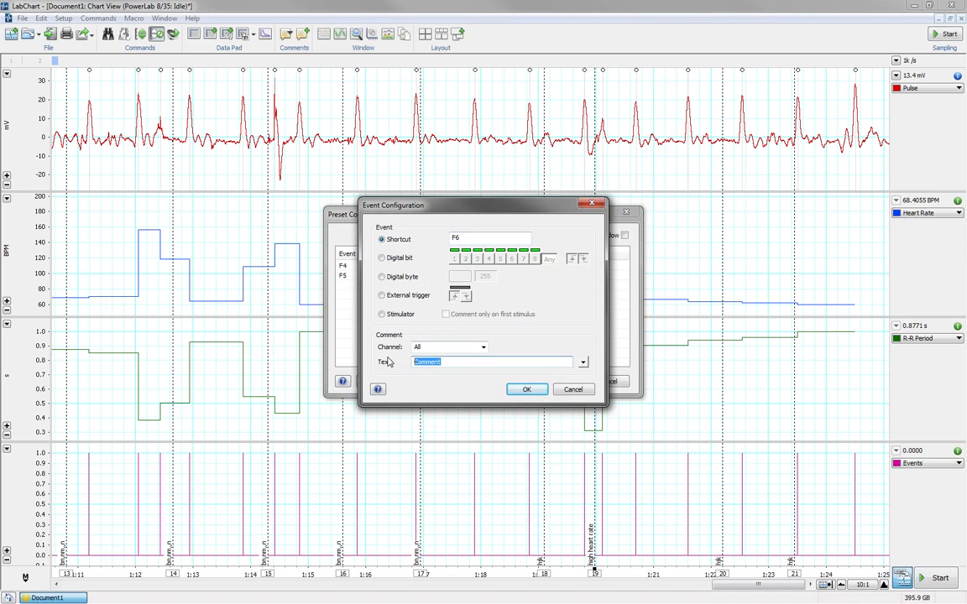
pyautogui.write('C')
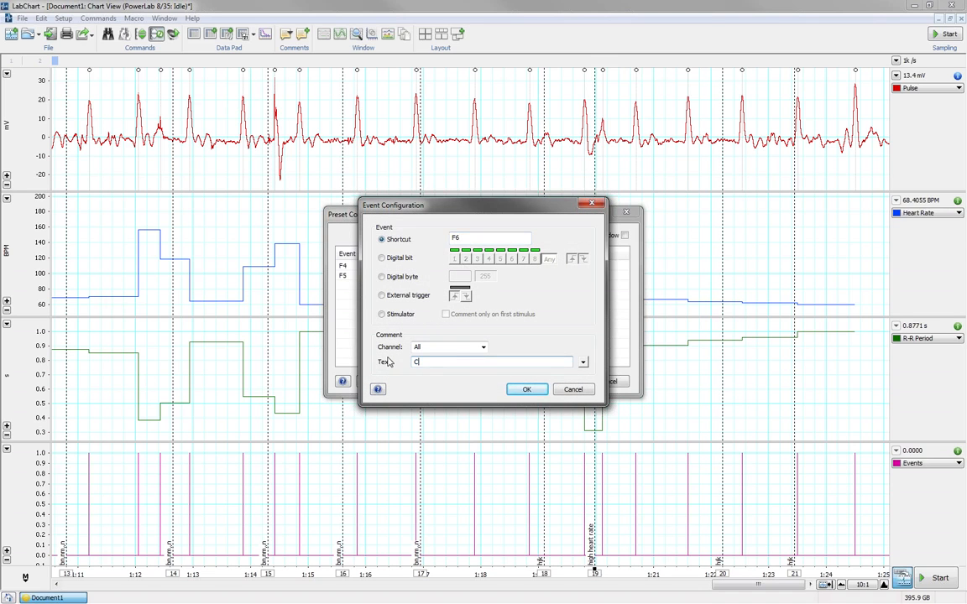
pyautogui.click(527, 390)
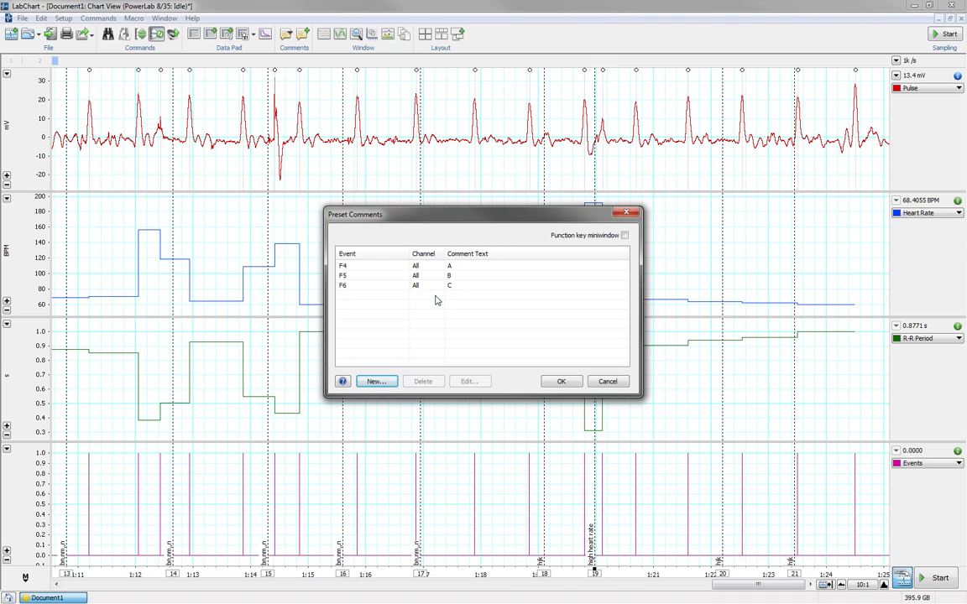
# Try to assign F2 as the shortcut of another preset comment
pyautogui.click(374, 381)
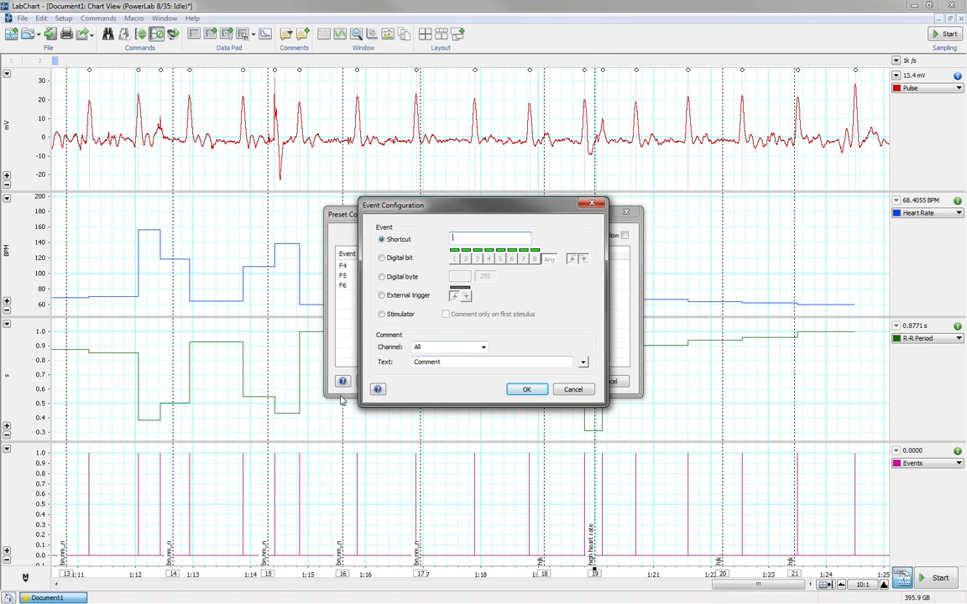
pyautogui.press('F2')
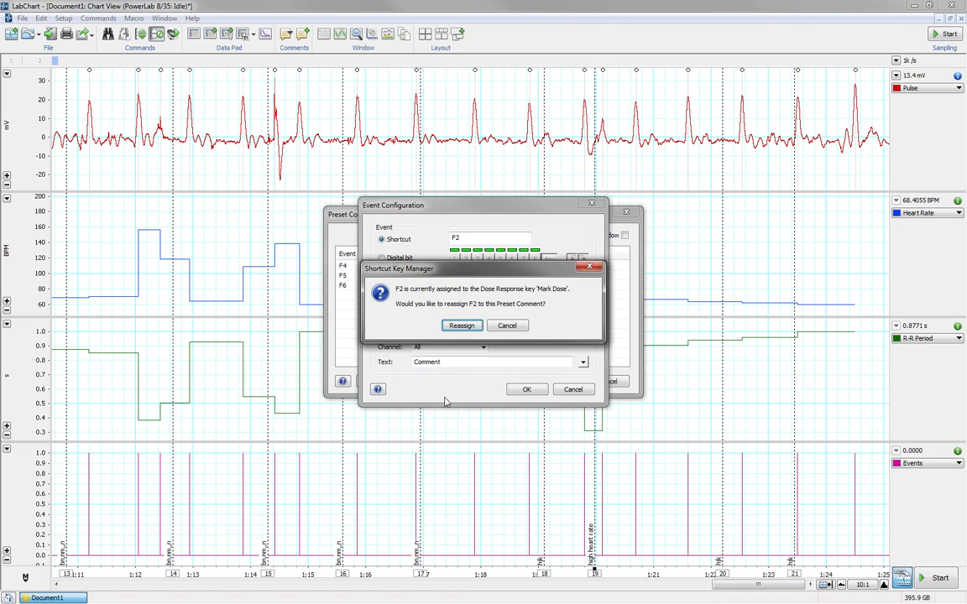
pyautogui.click(506, 325)
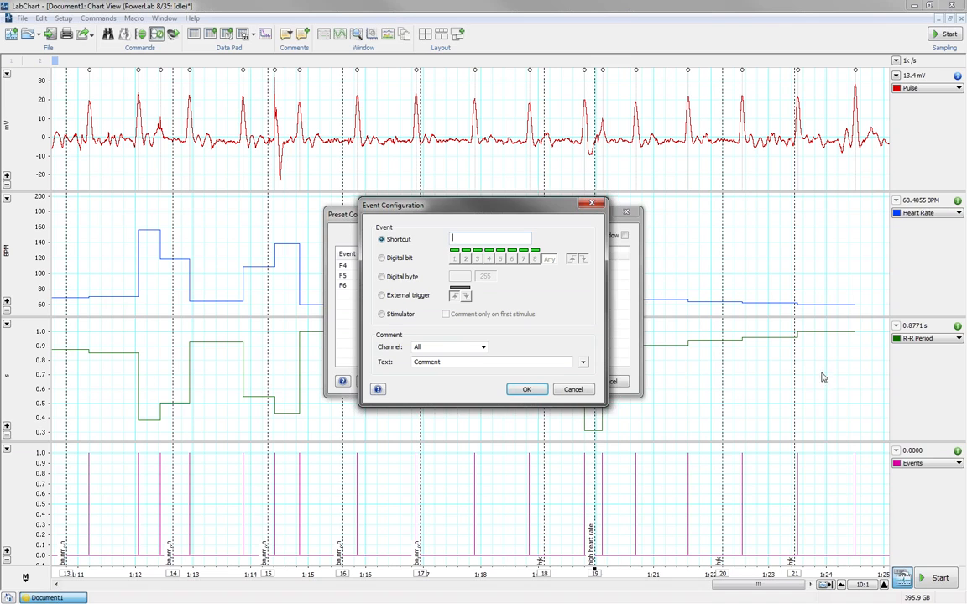
pyautogui.click(573, 390)
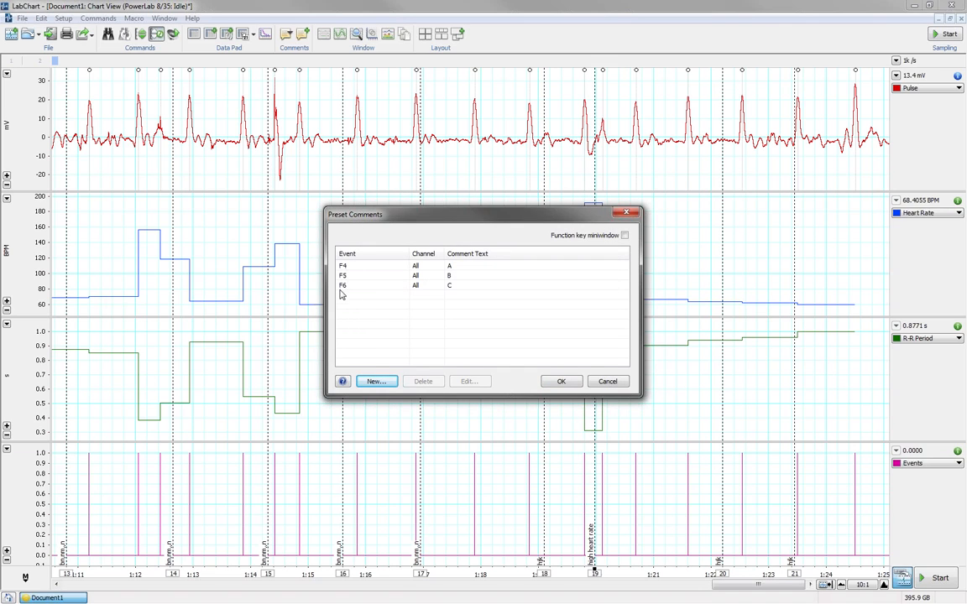
# Accept the preset comments and record a new block of data, inserting comments A, B and C during sampling
pyautogui.click(562, 382)
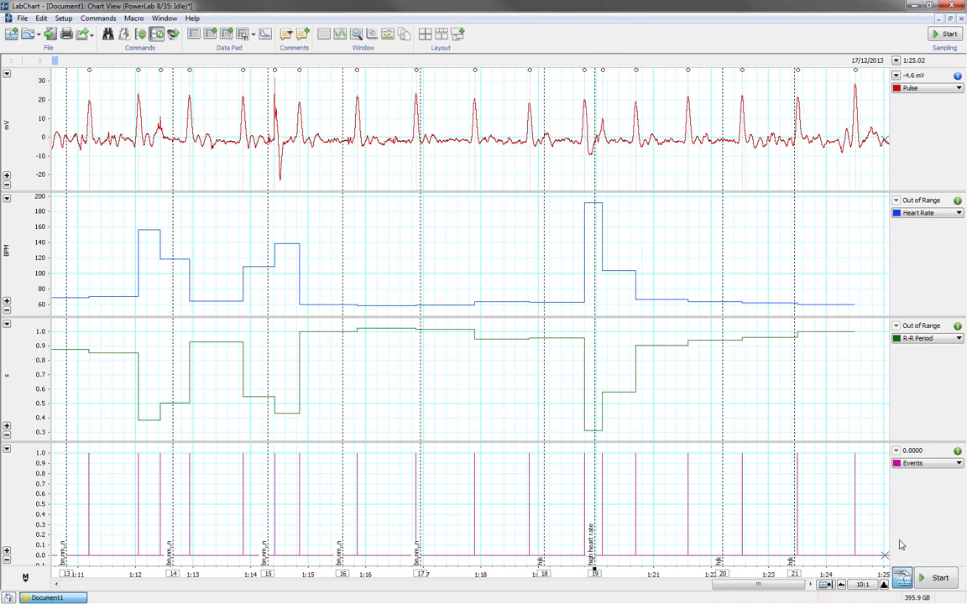
pyautogui.click(936, 578)
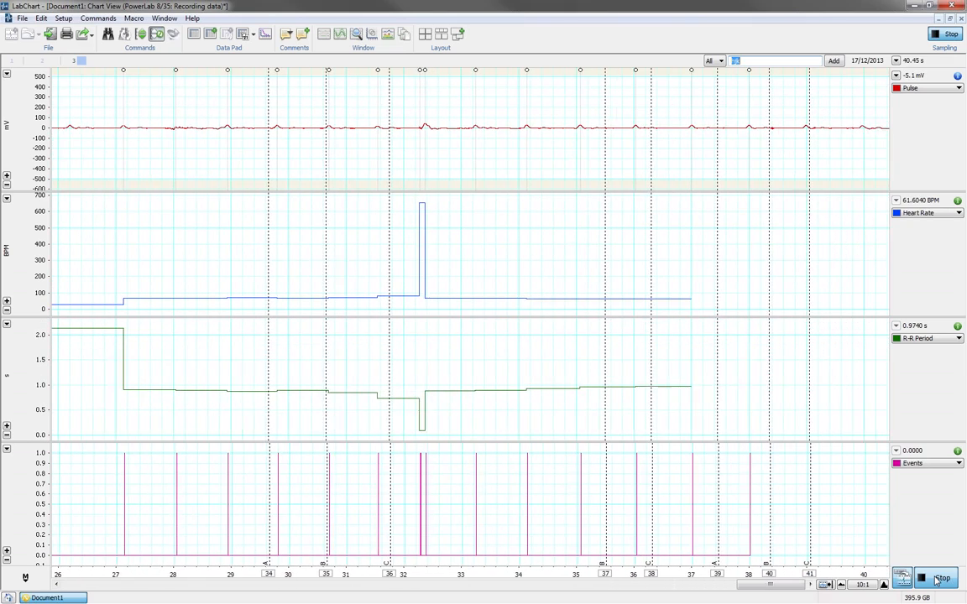
pyautogui.click(939, 579)
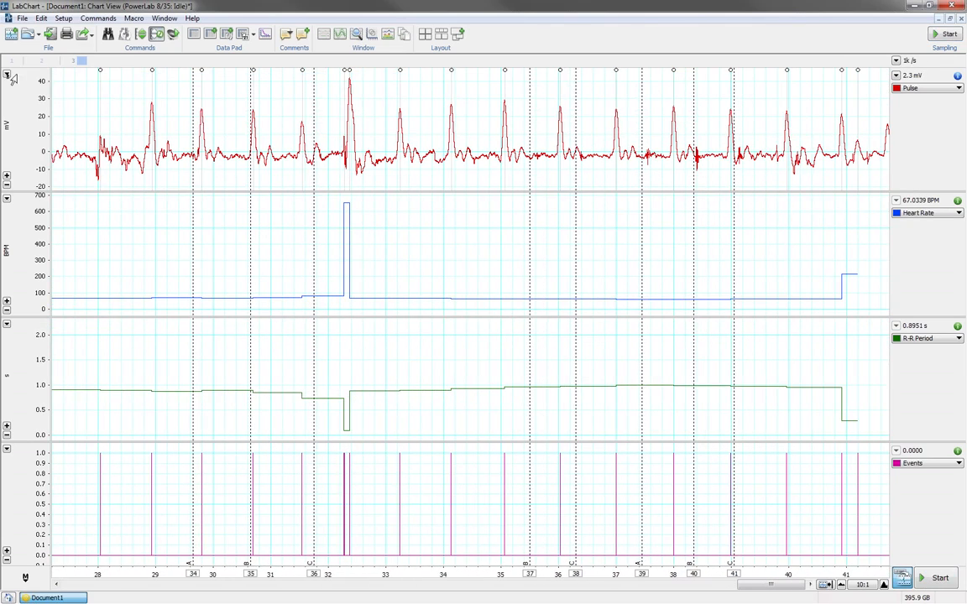
# Add a preset comment with the shortcut F7 and the text "Dose 1" for all channels
pyautogui.click(62, 18)
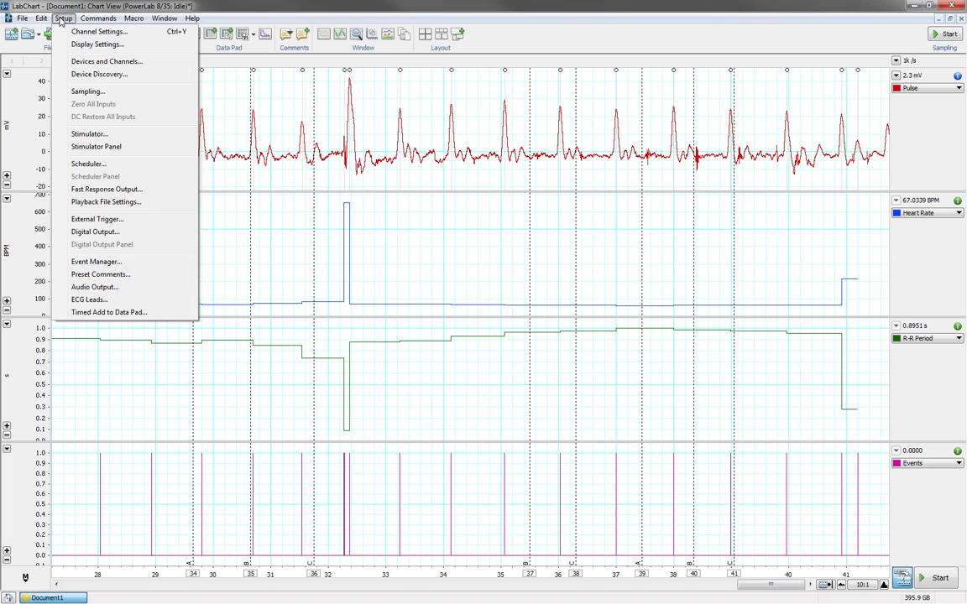
pyautogui.click(101, 276)
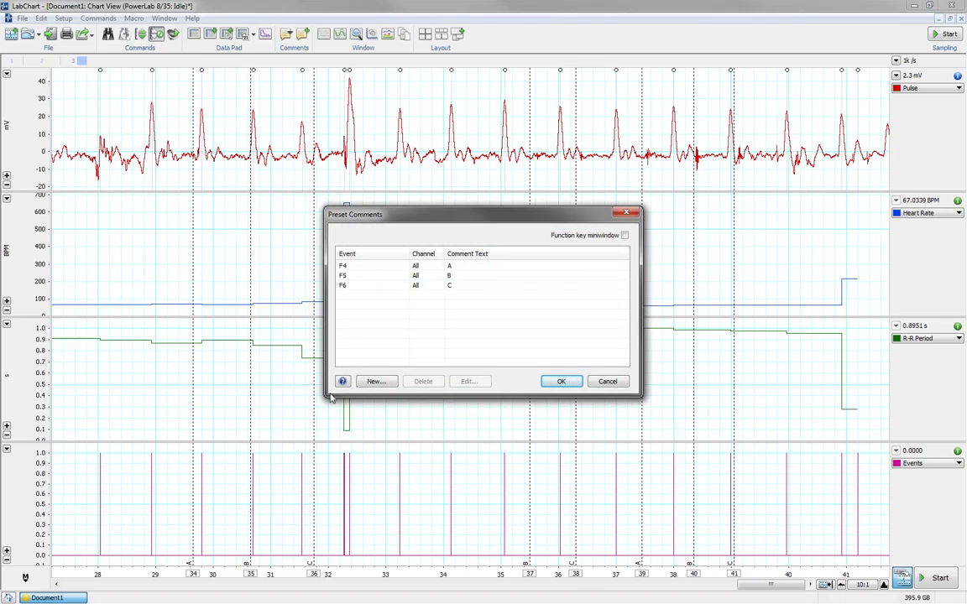
pyautogui.click(375, 380)
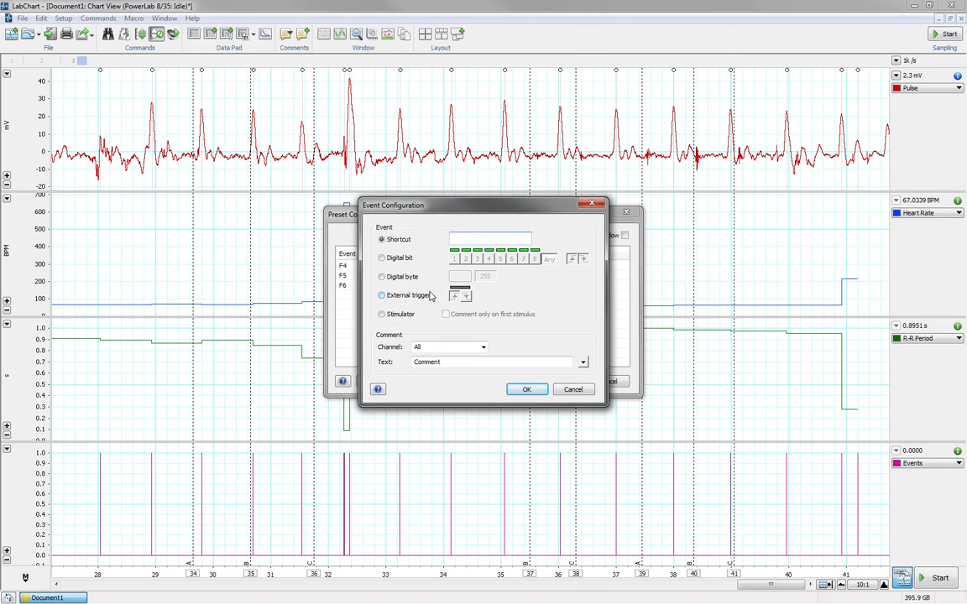
pyautogui.moveTo(443, 362); pyautogui.dragTo(414, 363)
pyautogui.write('Dose 1')
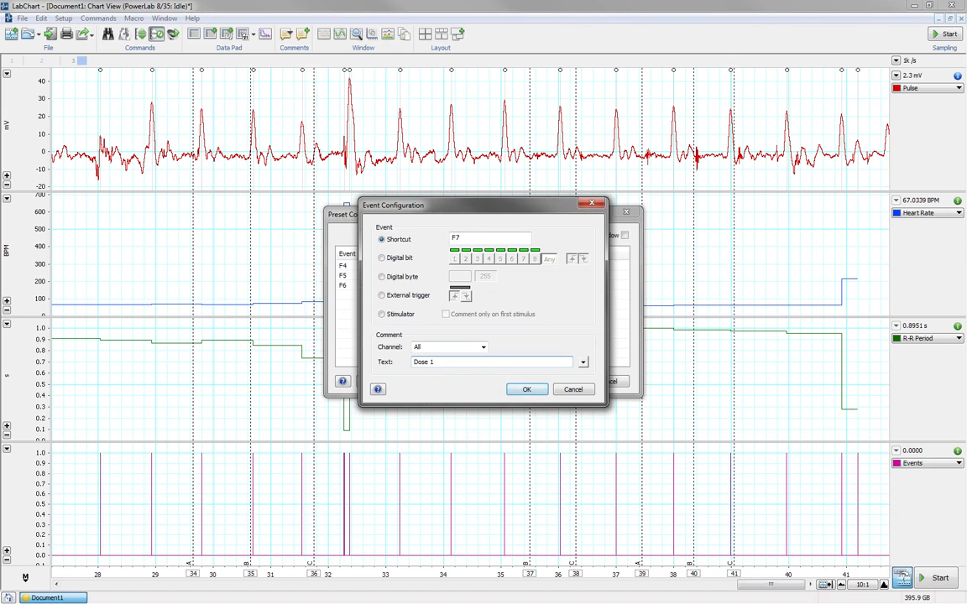
pyautogui.click(525, 390)
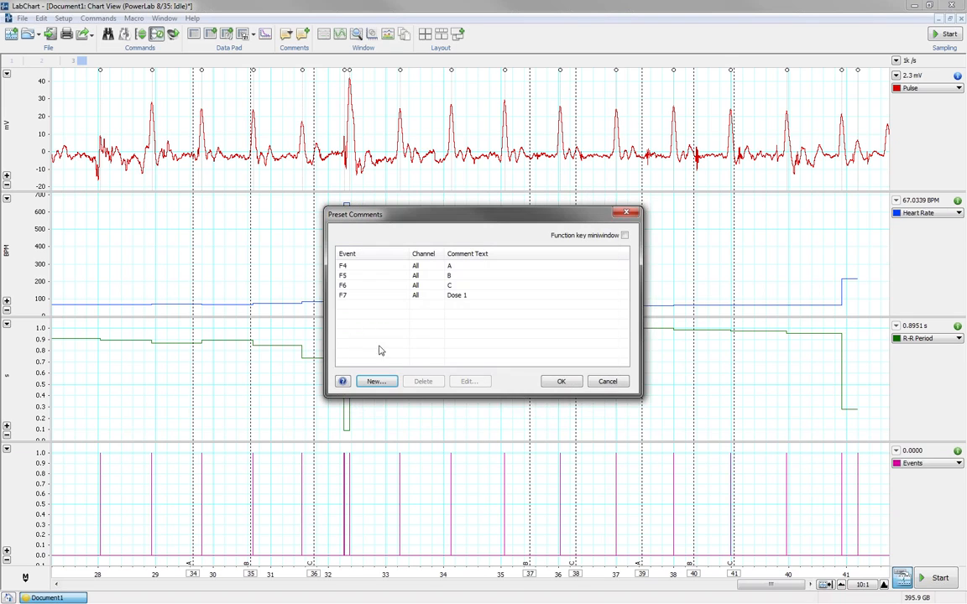
# Add another preset comment on the same F7 shortcut with the text "Dose 2" for all channels
pyautogui.click(377, 381)
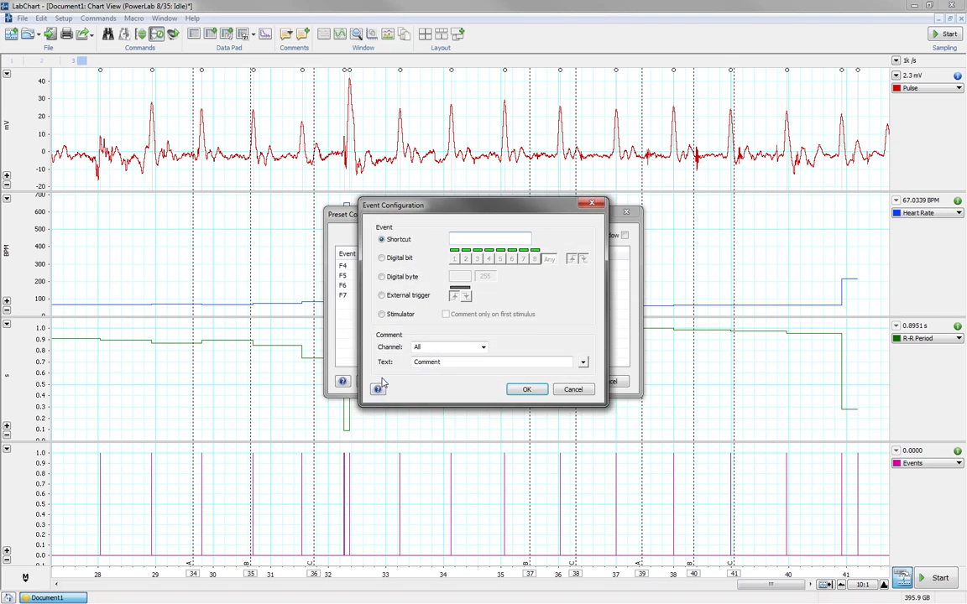
pyautogui.moveTo(445, 363); pyautogui.dragTo(378, 363)
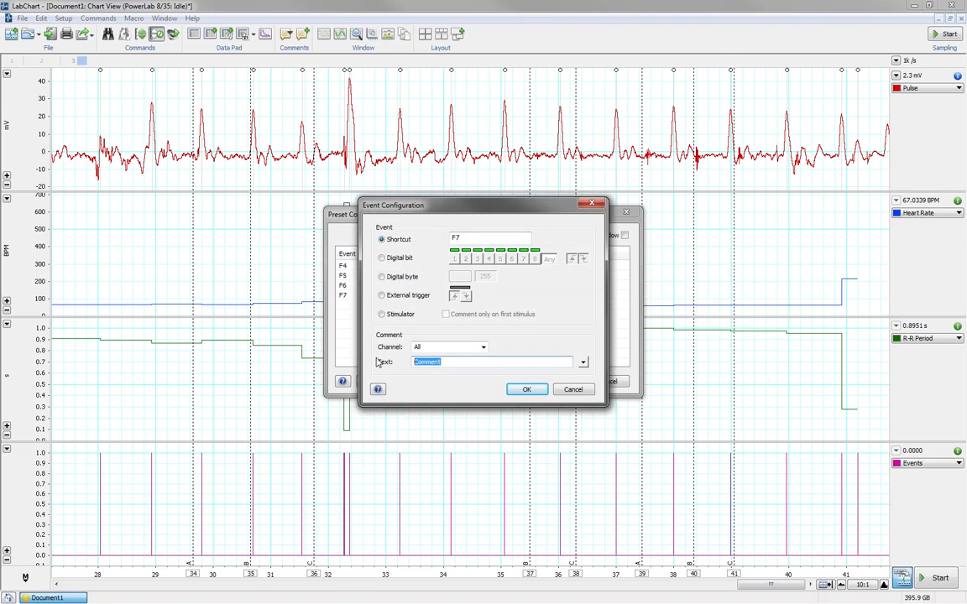
pyautogui.write('Dose 2')
pyautogui.click(524, 389)
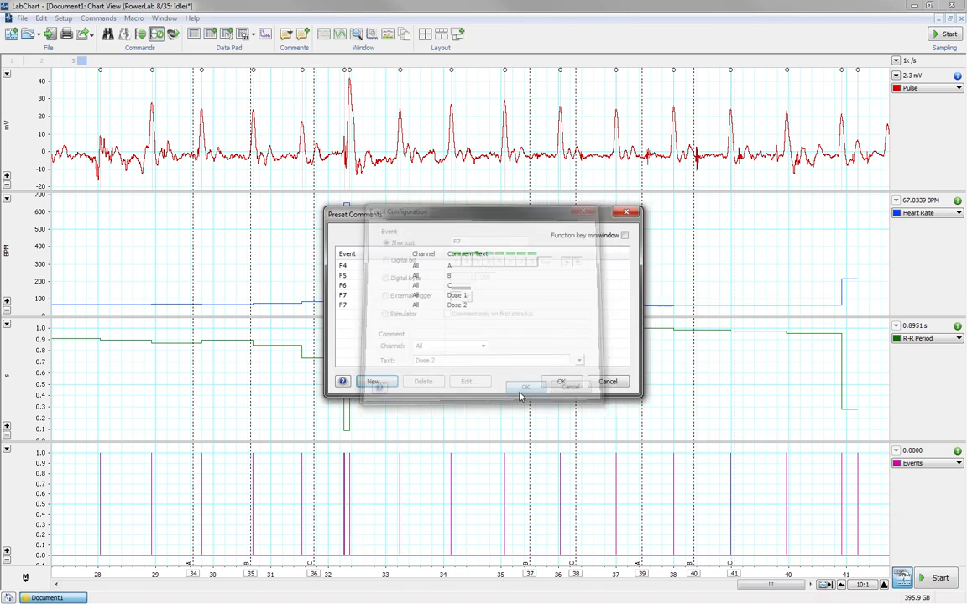
# Add a third preset comment on the F7 shortcut with the text "Dose 3" for all channels
pyautogui.click(375, 381)
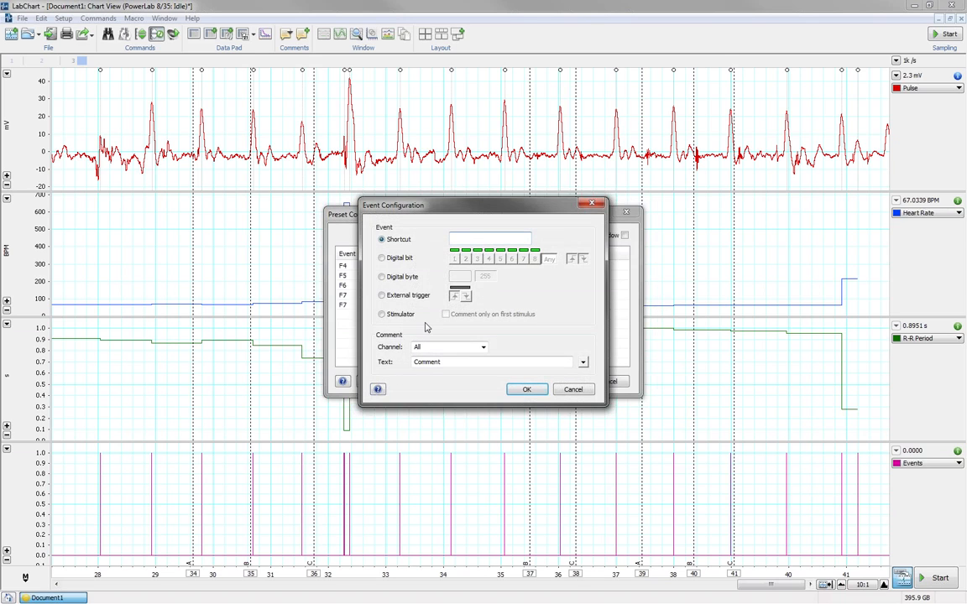
pyautogui.moveTo(443, 362); pyautogui.dragTo(379, 363)
pyautogui.write('Dose 3')
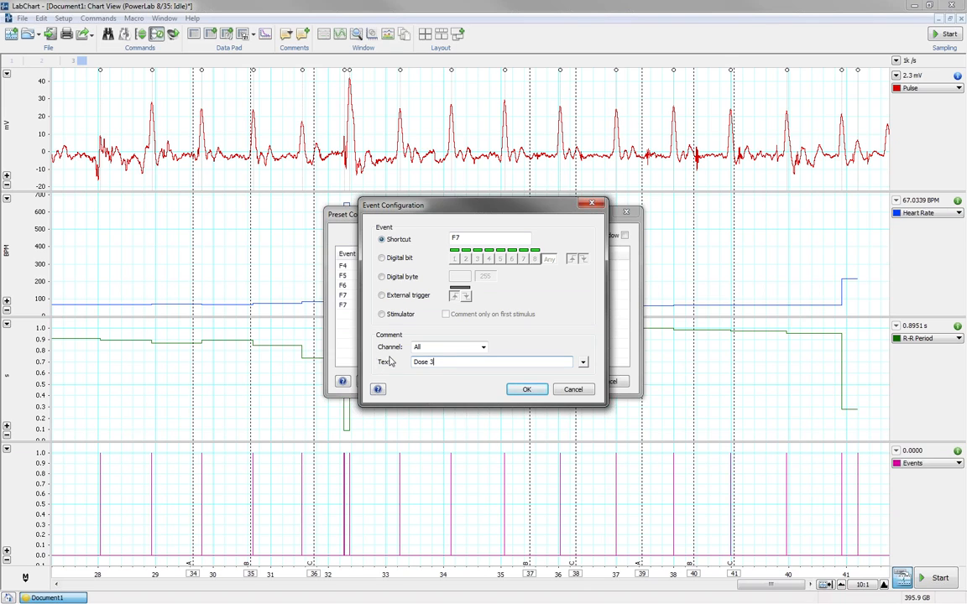
pyautogui.click(530, 390)
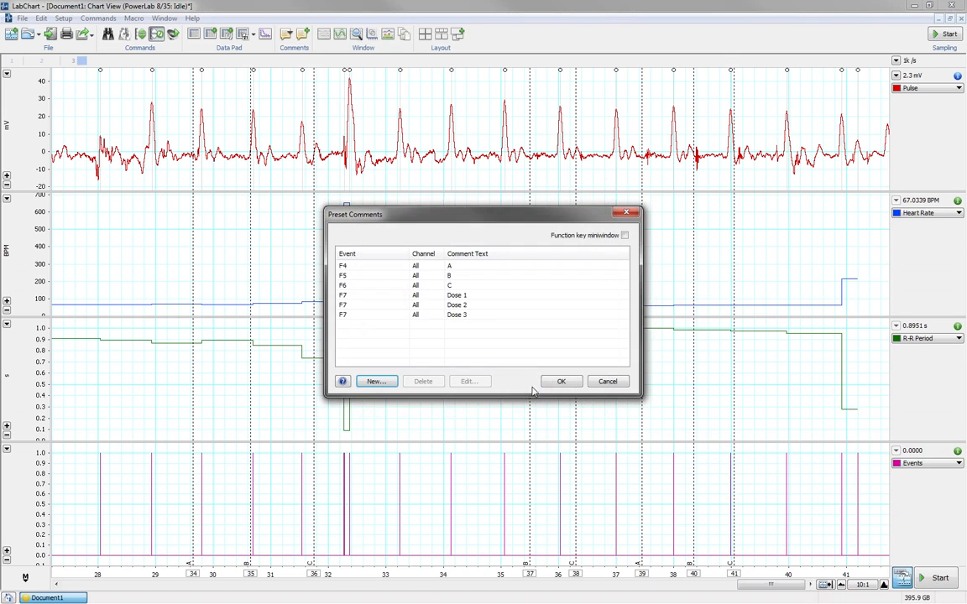
# Add a preset comment for all channels with the shortcut F8 and the text "Wash" followed by the comment count code #C
pyautogui.click(375, 382)
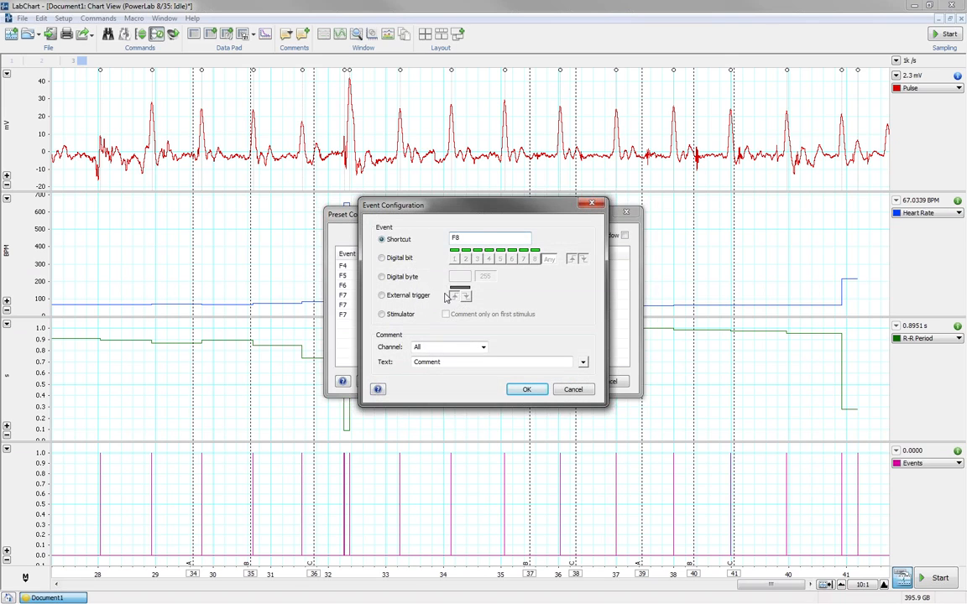
pyautogui.moveTo(440, 362); pyautogui.dragTo(377, 356)
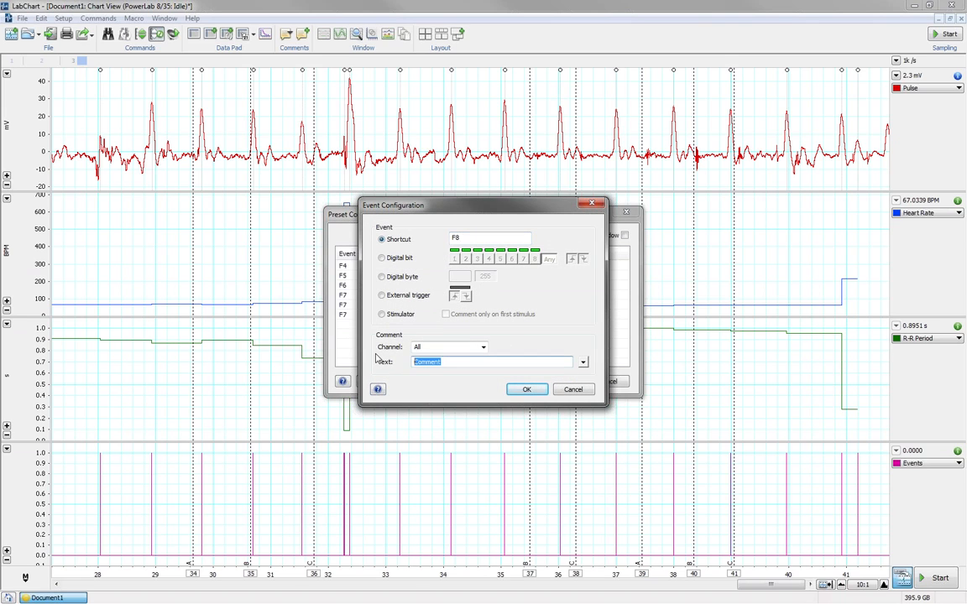
pyautogui.write('Wash')
pyautogui.click(582, 363)
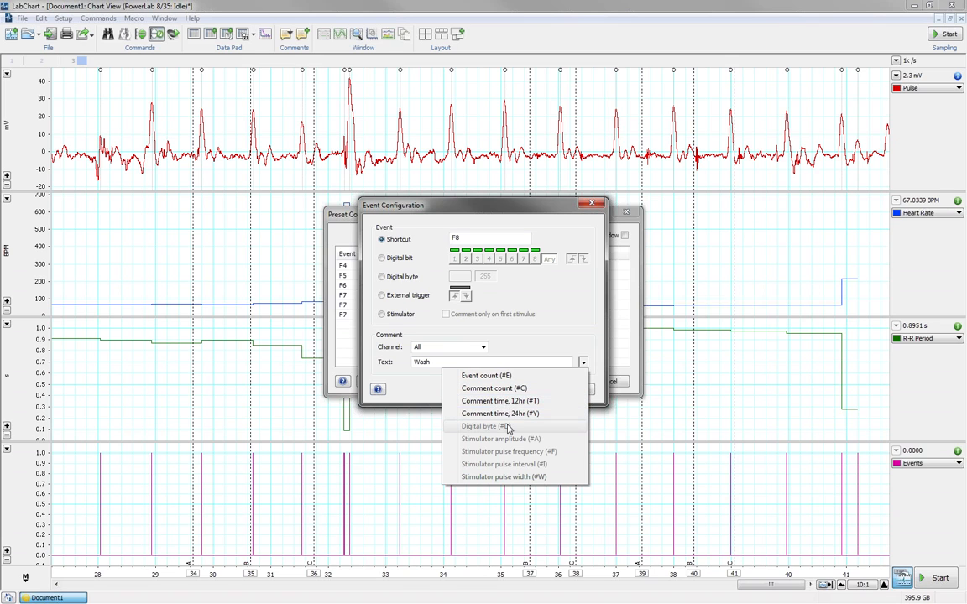
pyautogui.click(502, 389)
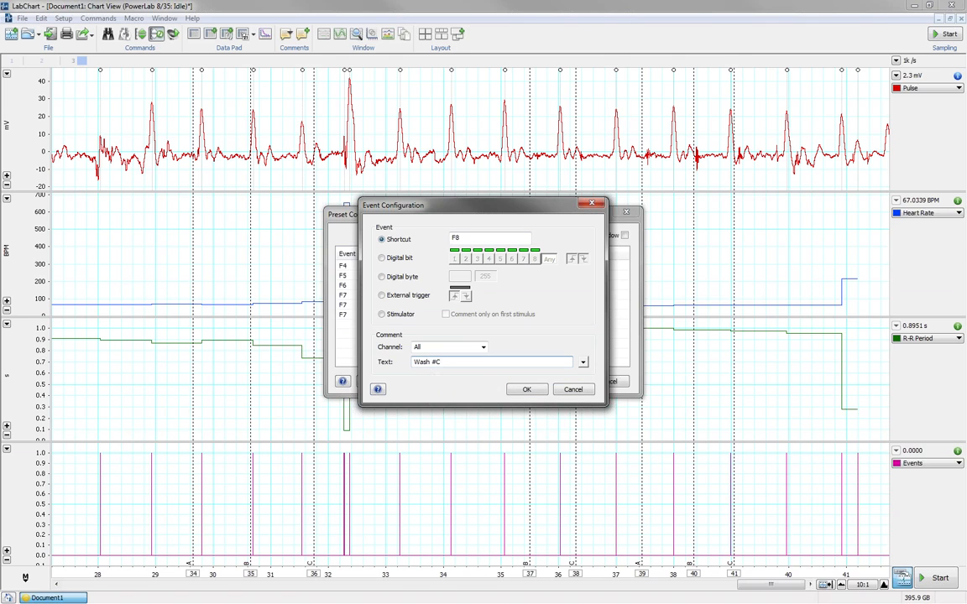
pyautogui.click(526, 390)
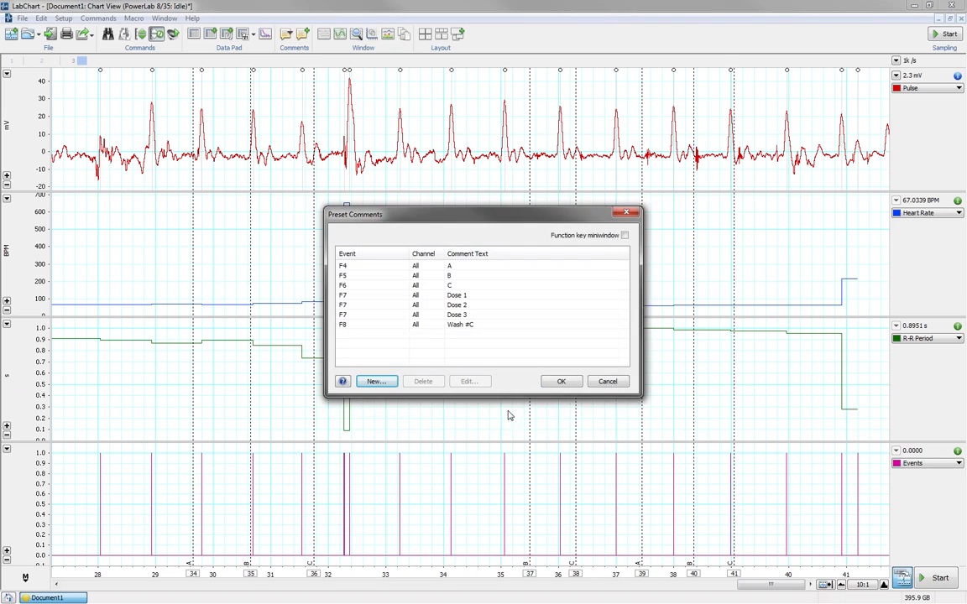
# Enable the function key miniwindow, accept the preset comments and place the miniwindow over the start of the Pulse channel
pyautogui.click(626, 237)
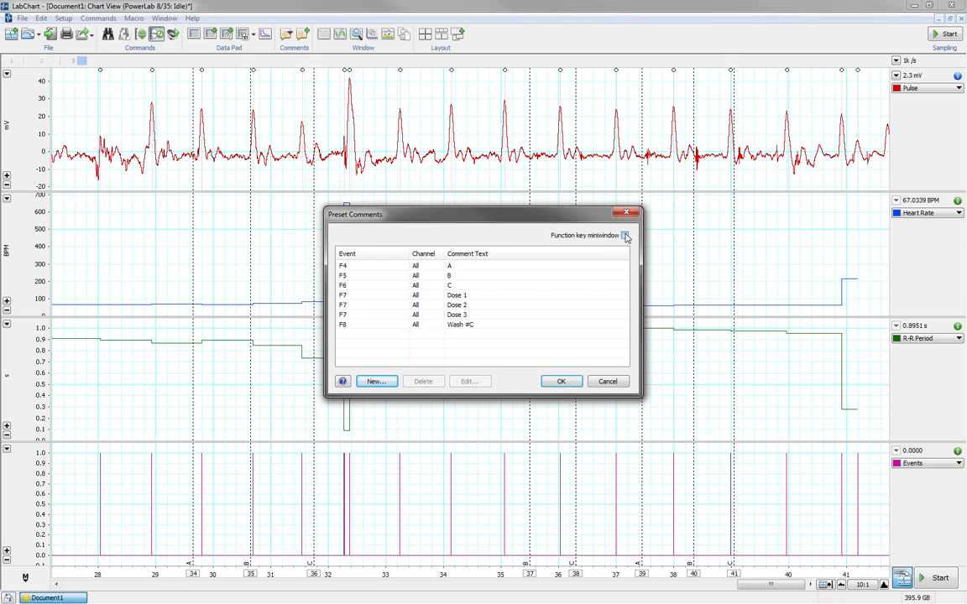
pyautogui.click(561, 381)
pyautogui.moveTo(586, 299); pyautogui.dragTo(221, 90)
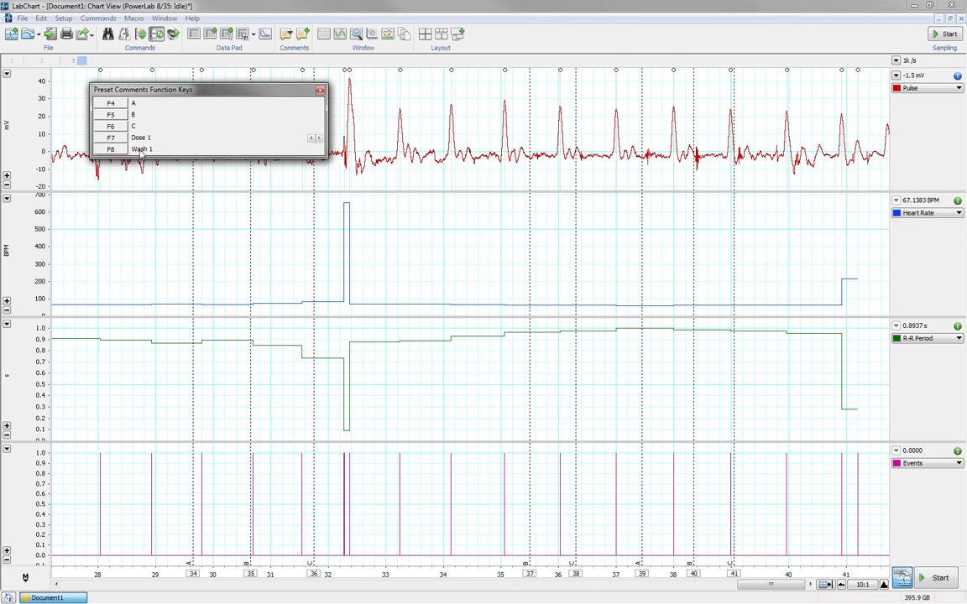
pyautogui.press('BackSpace')
pyautogui.press('BackSpace')
pyautogui.write('1')
# Start recording a new block and insert the F7 preset comments Dose 1, Dose 2 and Dose 3 in sequence
pyautogui.click(940, 577)
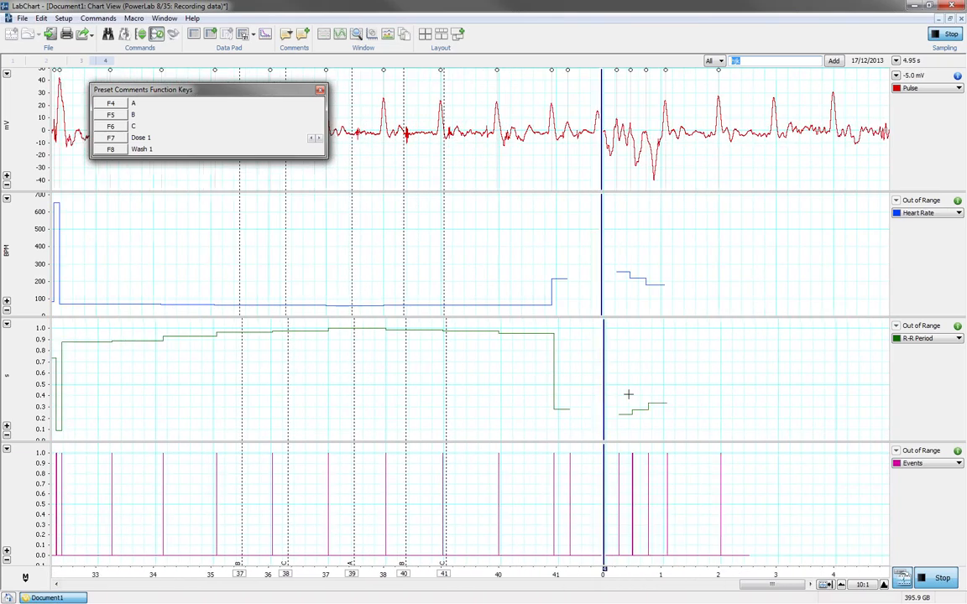
pyautogui.press('F7')
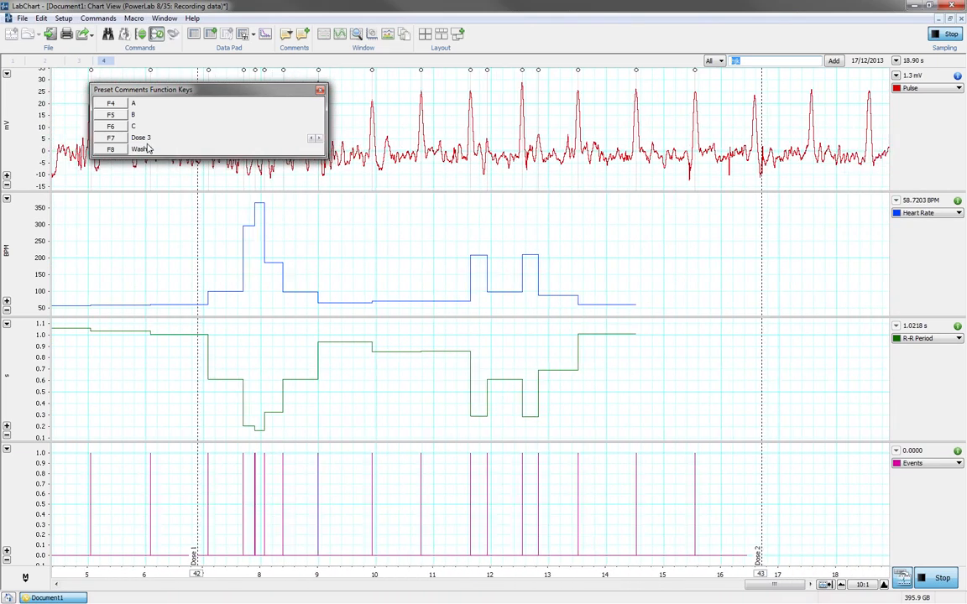
pyautogui.press('F7')
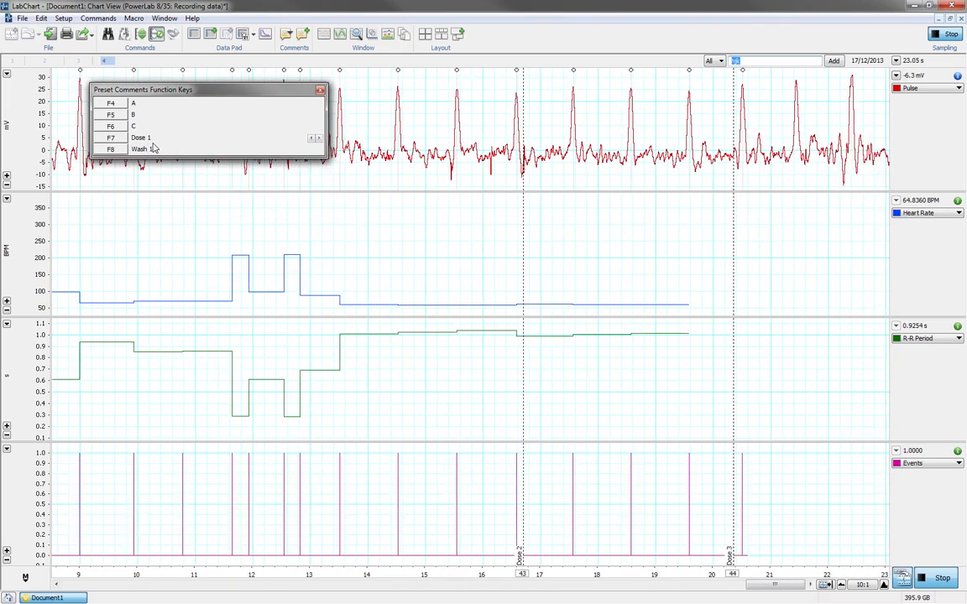
# Cycle the F7 preset sequence back to Dose 2 while recording and insert the Dose 2 and Dose 3 comments
pyautogui.click(312, 141)
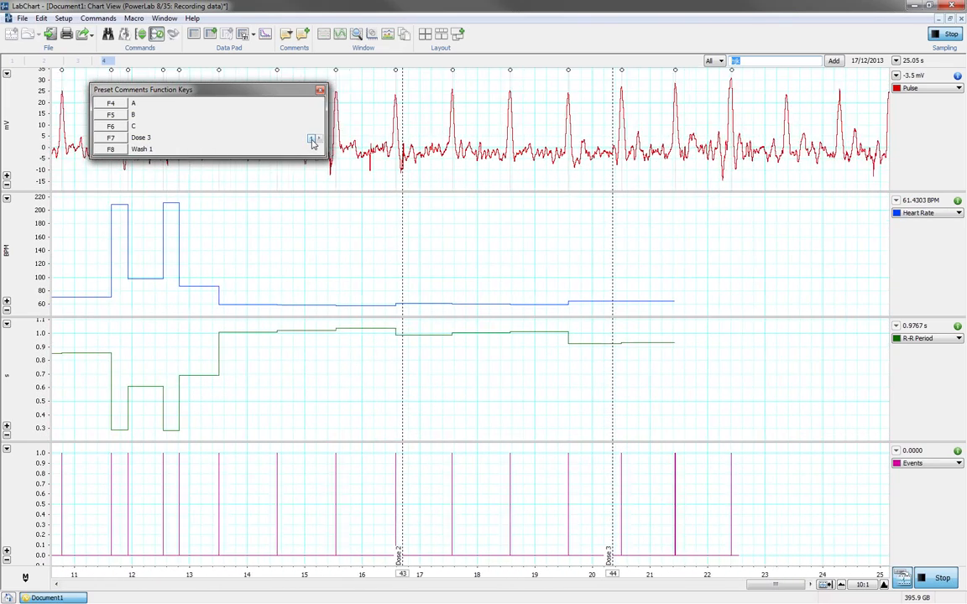
pyautogui.click(311, 140)
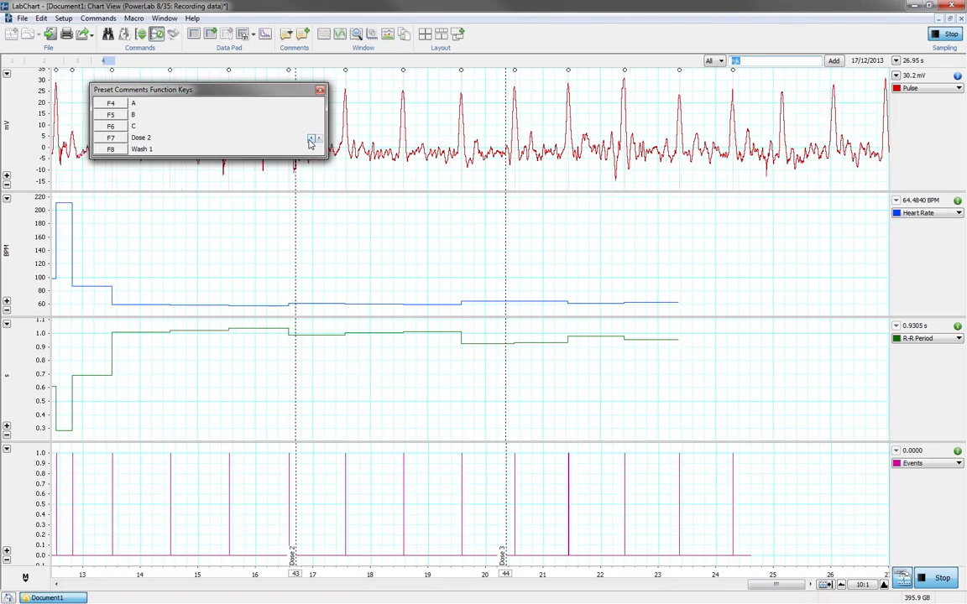
pyautogui.click(318, 140)
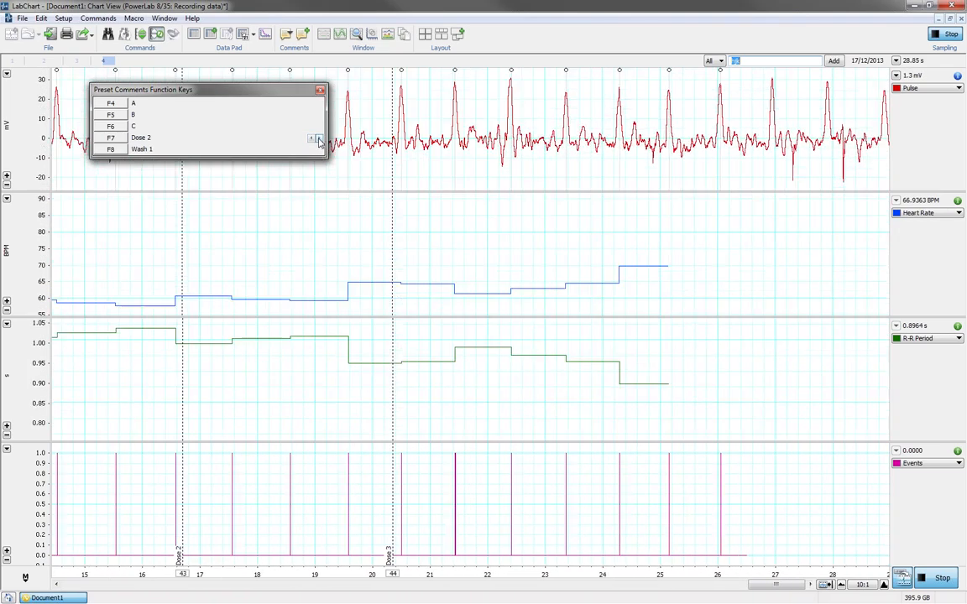
pyautogui.click(311, 139)
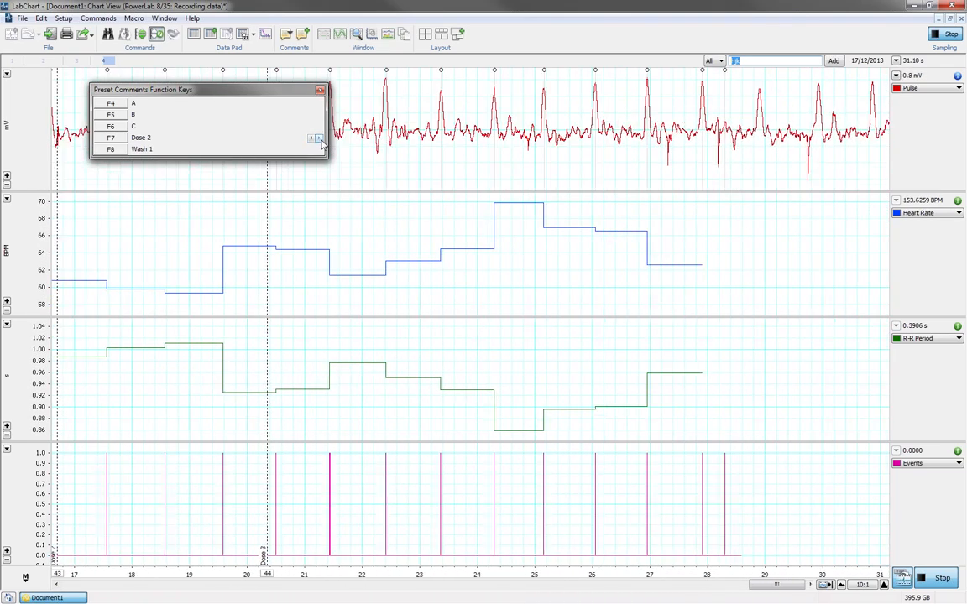
pyautogui.click(312, 139)
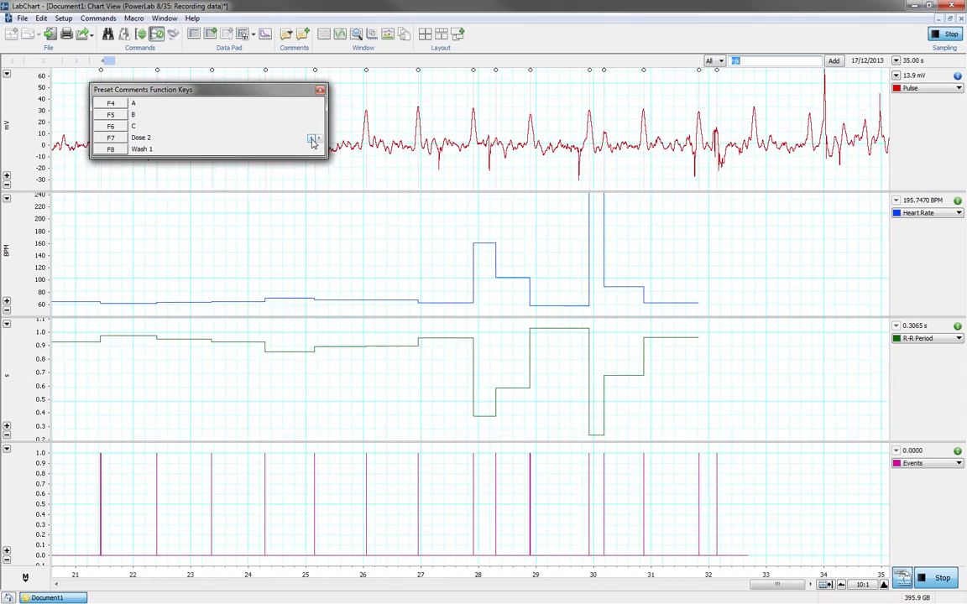
pyautogui.press('F7')
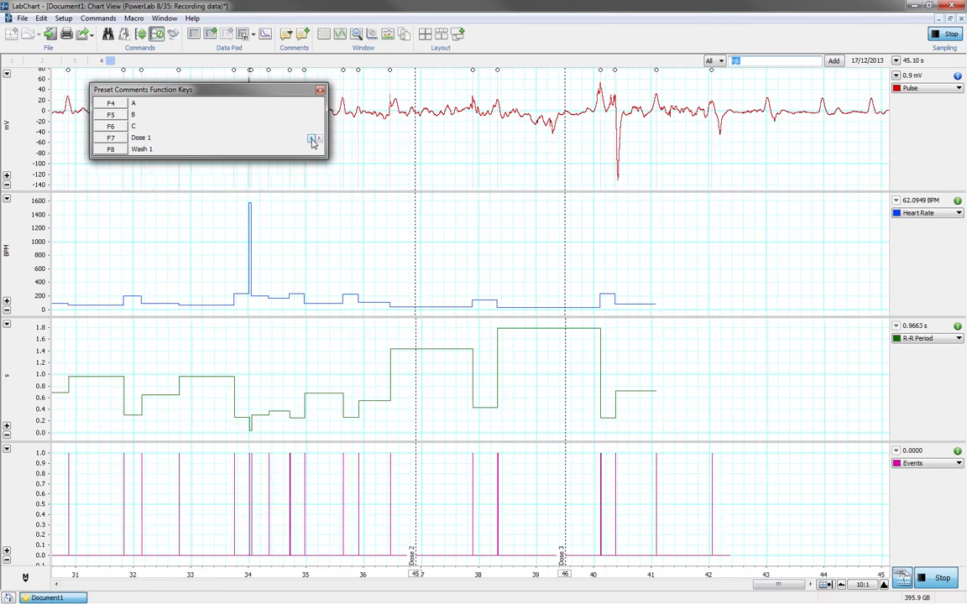
# Insert the numbered F8 comments Wash 1 to Wash 4 into the recording and stop sampling
pyautogui.press('F8')
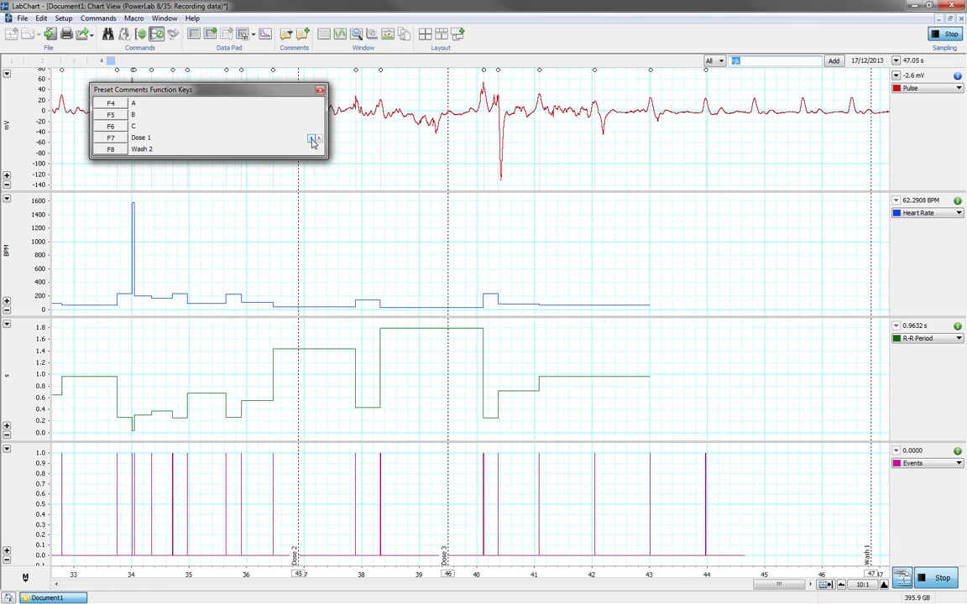
pyautogui.press('F8')
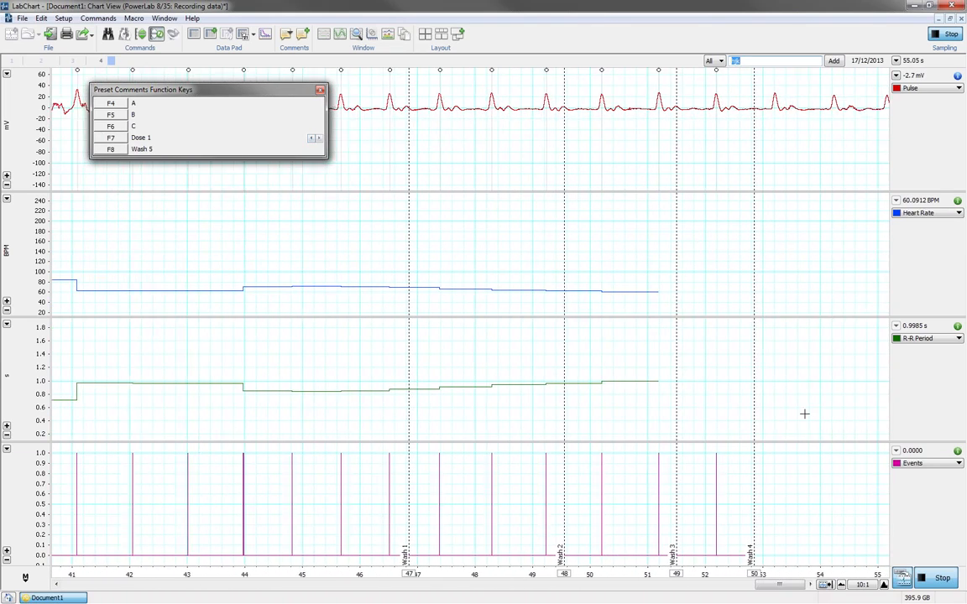
pyautogui.click(937, 579)
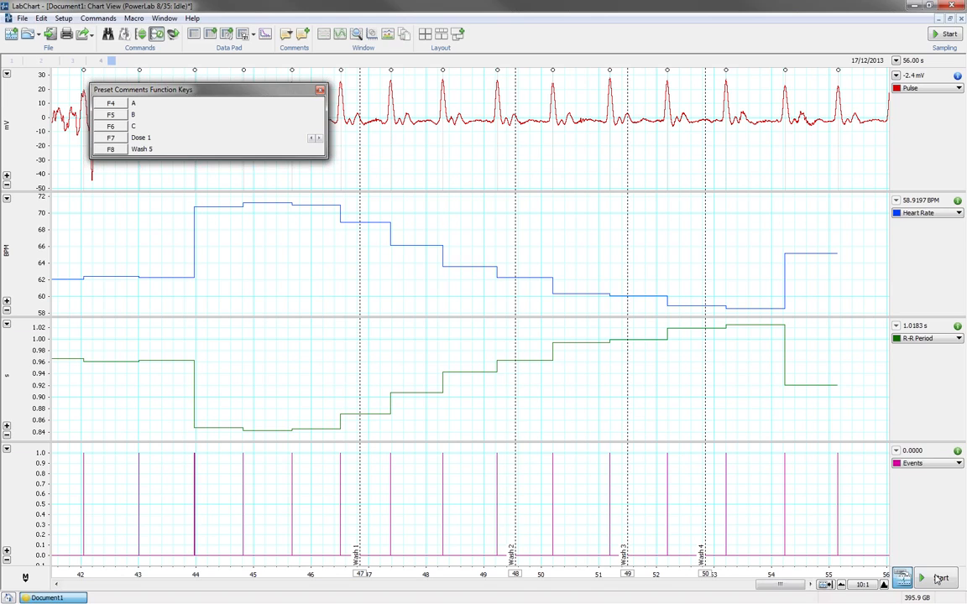
# Record another block of data without inserting comments, and stop sampling
pyautogui.click(938, 579)
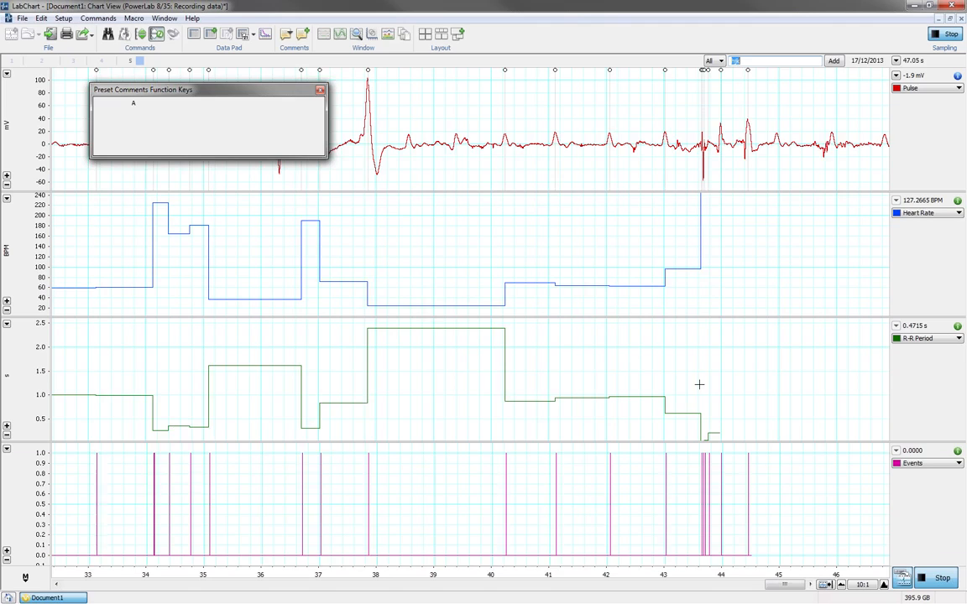
pyautogui.click(939, 578)
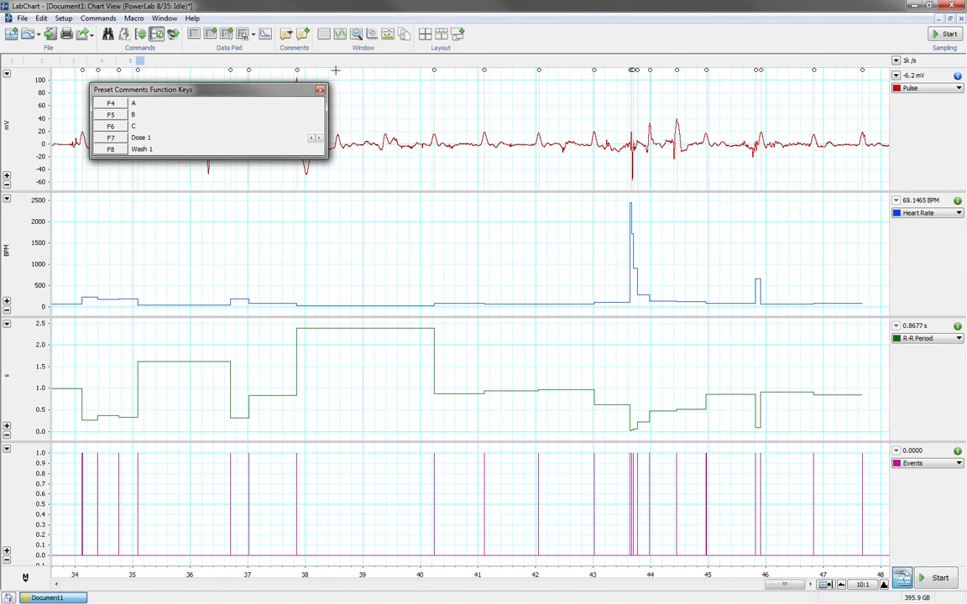
# Examine the list of comments stored in the recording, closing the function key miniwindow along the way
pyautogui.click(290, 35)
pyautogui.moveTo(309, 597)
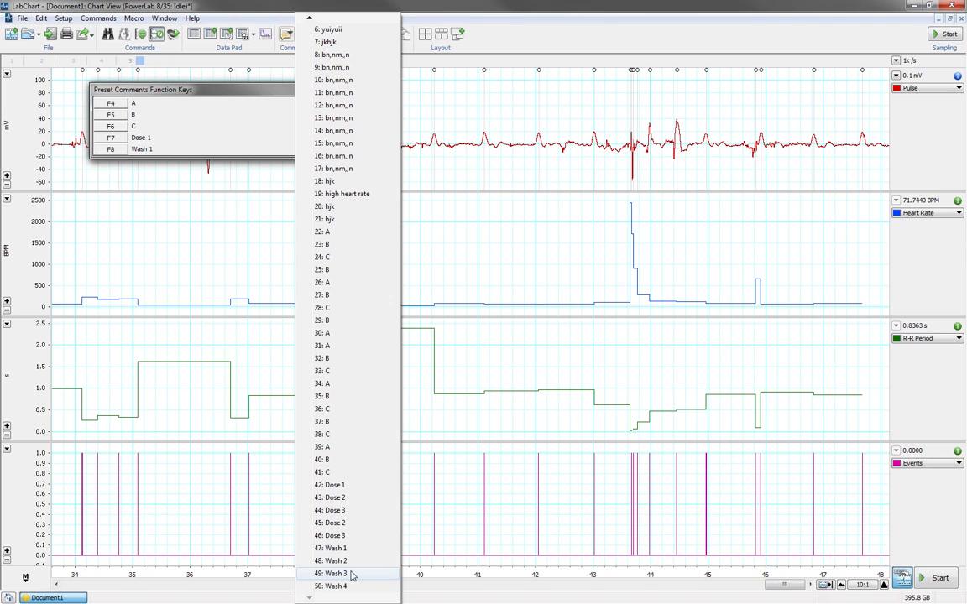
pyautogui.click(553, 23)
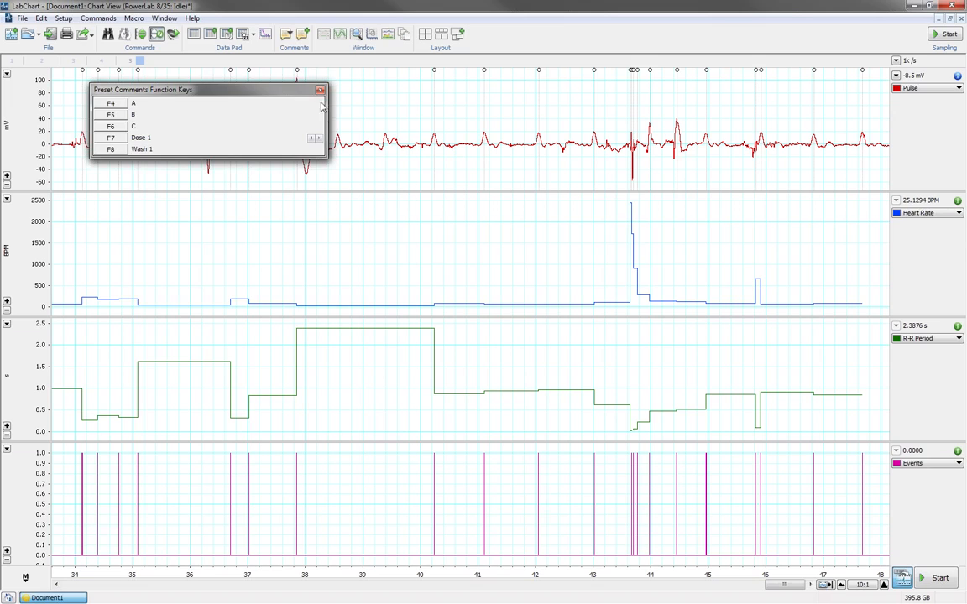
pyautogui.click(287, 35)
pyautogui.click(290, 36)
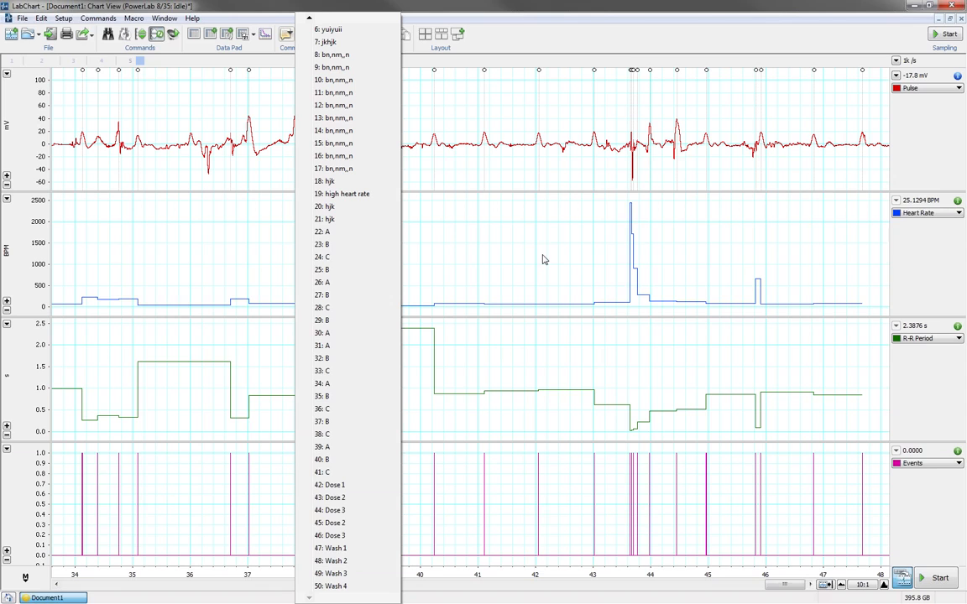
# Search backward in the current channel for a comment containing "at rest", with 1.0 s selected around the match
pyautogui.click(95, 20)
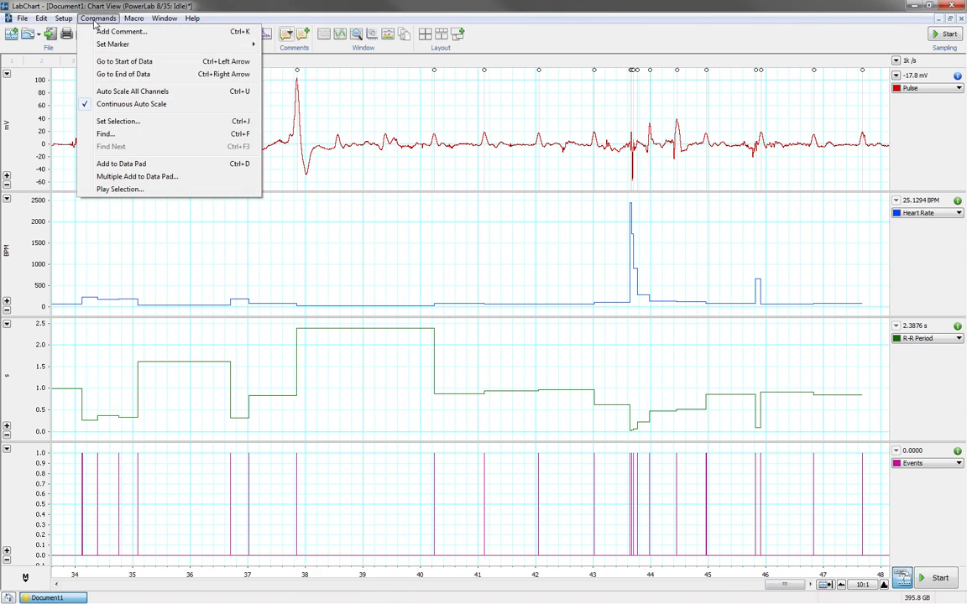
pyautogui.click(105, 134)
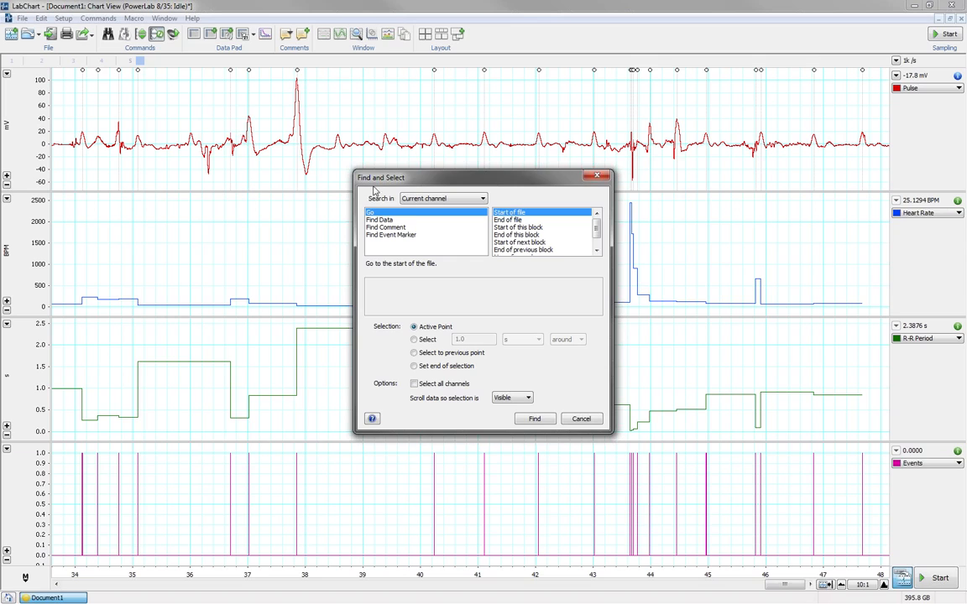
pyautogui.click(404, 229)
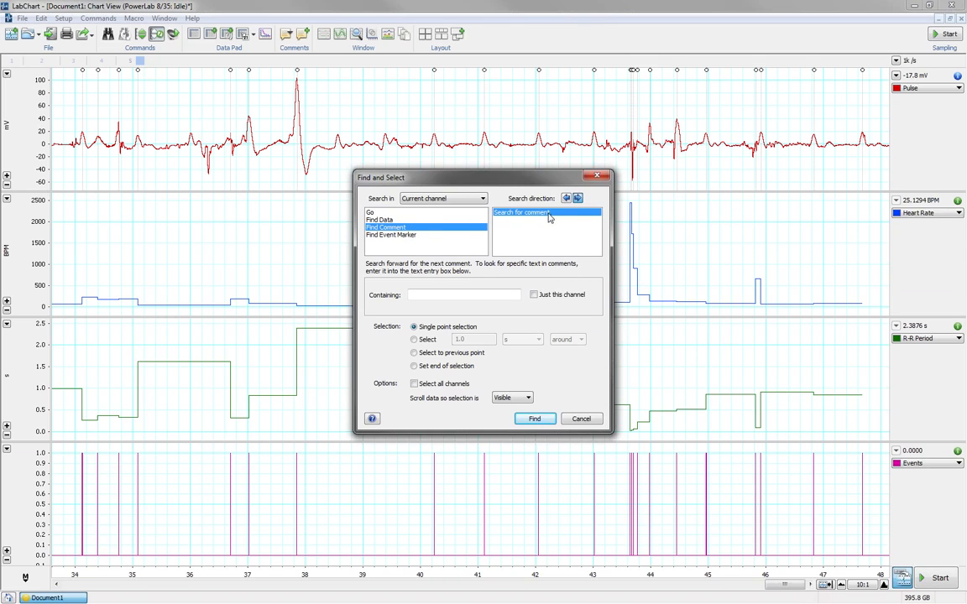
pyautogui.click(411, 295)
pyautogui.write('at rest')
pyautogui.click(566, 198)
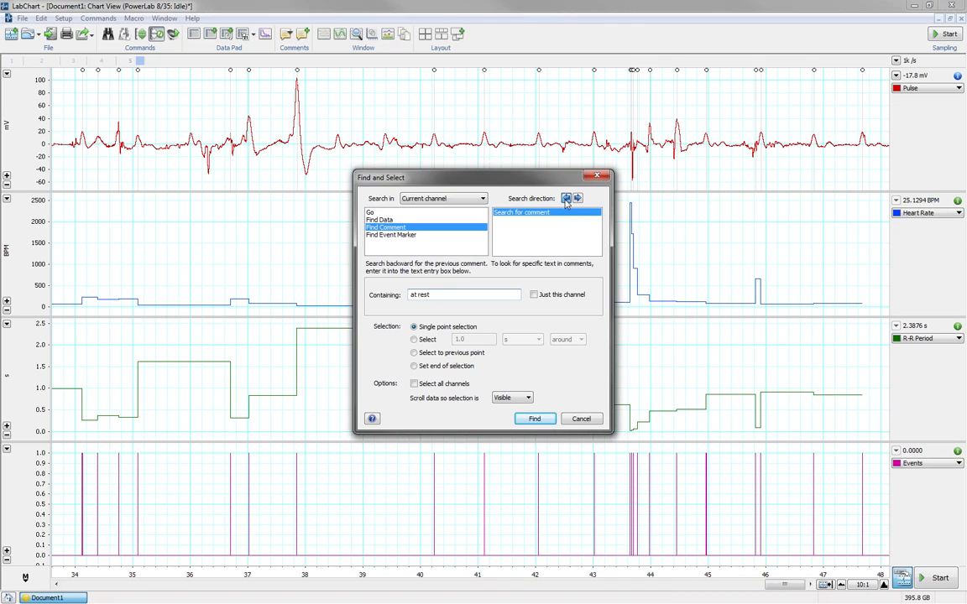
pyautogui.click(414, 340)
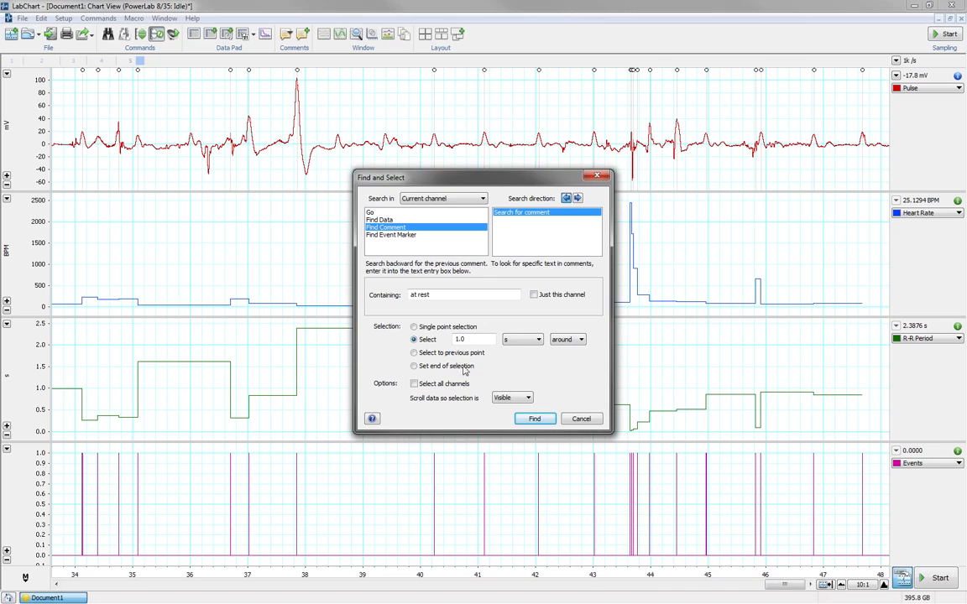
pyautogui.click(537, 421)
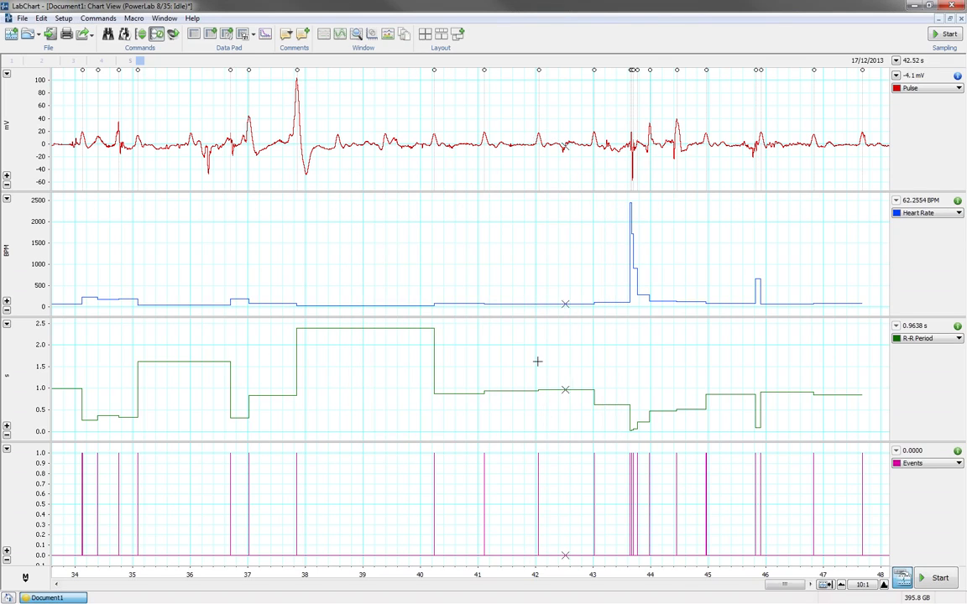
# Repeat the backward "at rest" comment search with the search channel set to Ch1: Pulse
pyautogui.click(91, 17)
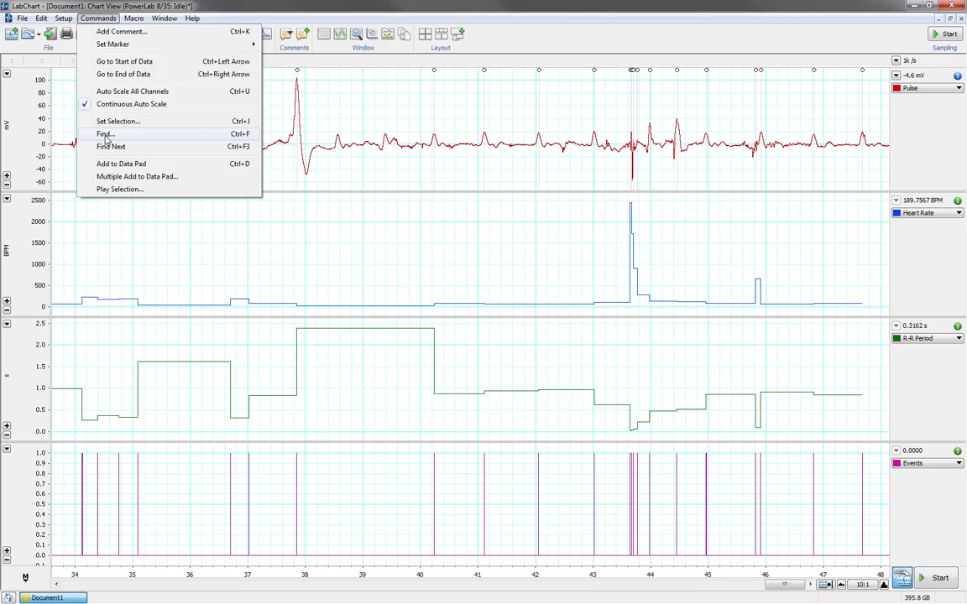
pyautogui.click(102, 132)
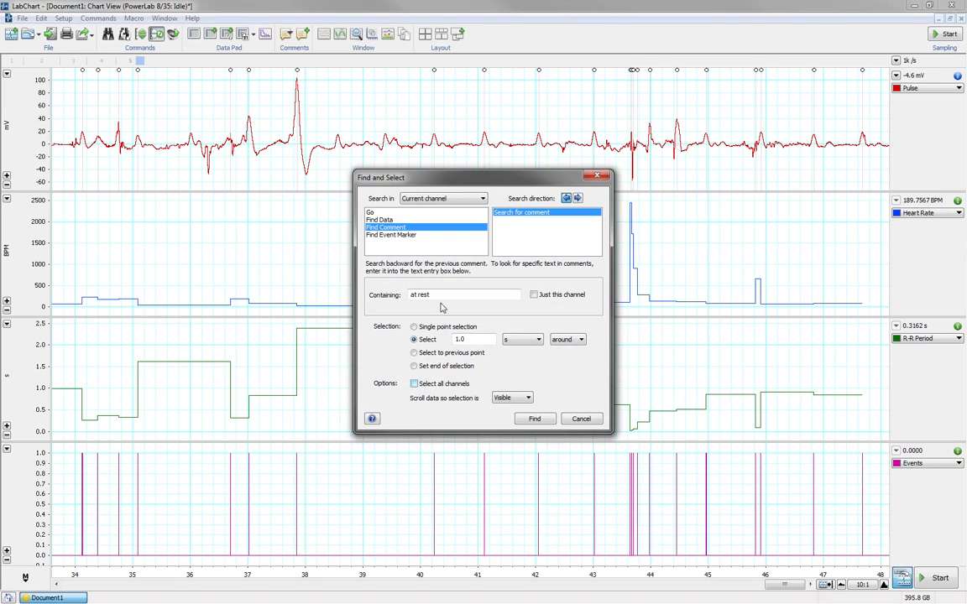
pyautogui.click(444, 199)
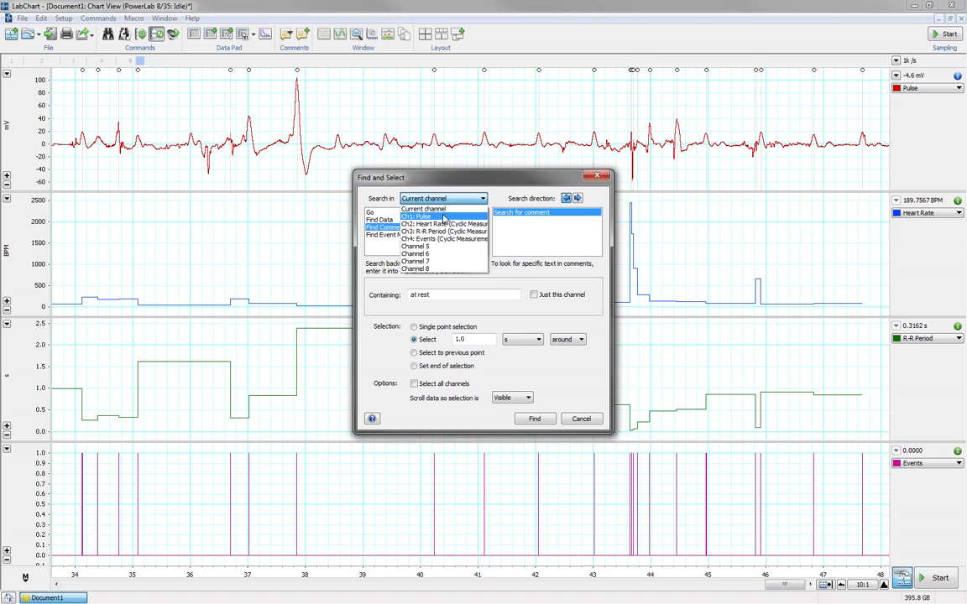
pyautogui.click(444, 217)
pyautogui.click(525, 417)
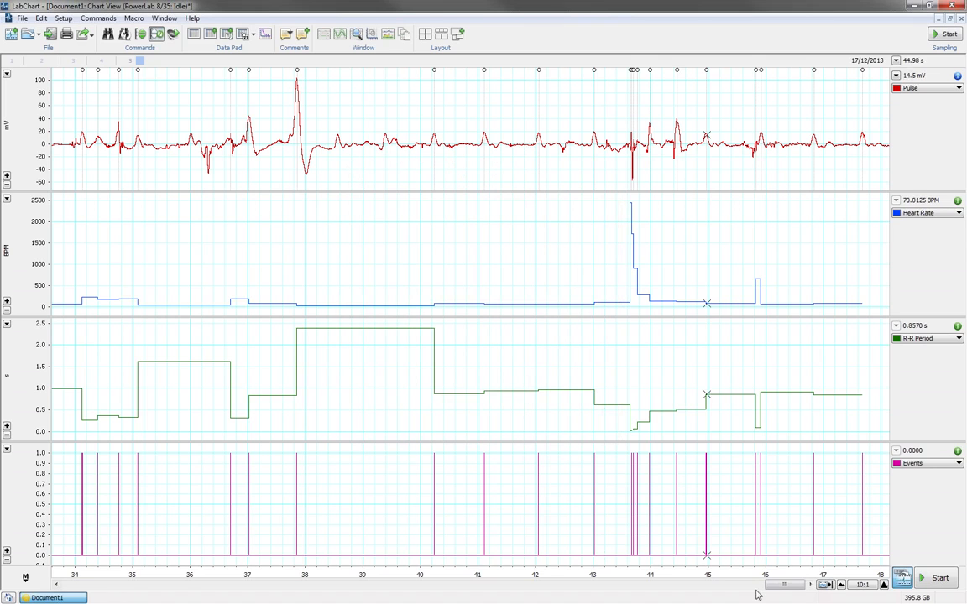
# Set the active point at about 20.9 s in the last block's Heart Rate channel, auto scale, and repeat the backward "at rest" comment search
pyautogui.moveTo(780, 586); pyautogui.dragTo(716, 587)
pyautogui.click(573, 298)
pyautogui.click(141, 35)
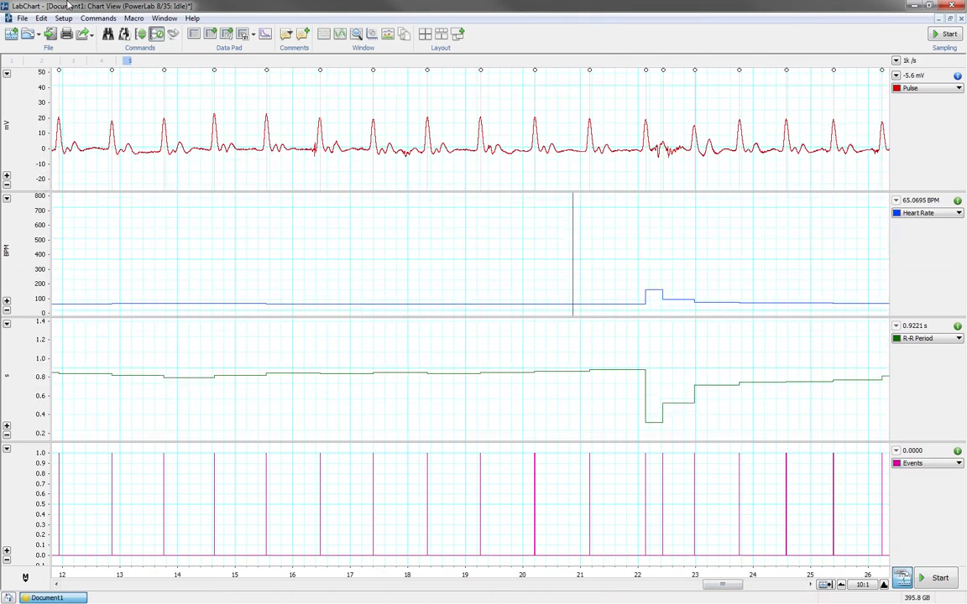
pyautogui.click(98, 17)
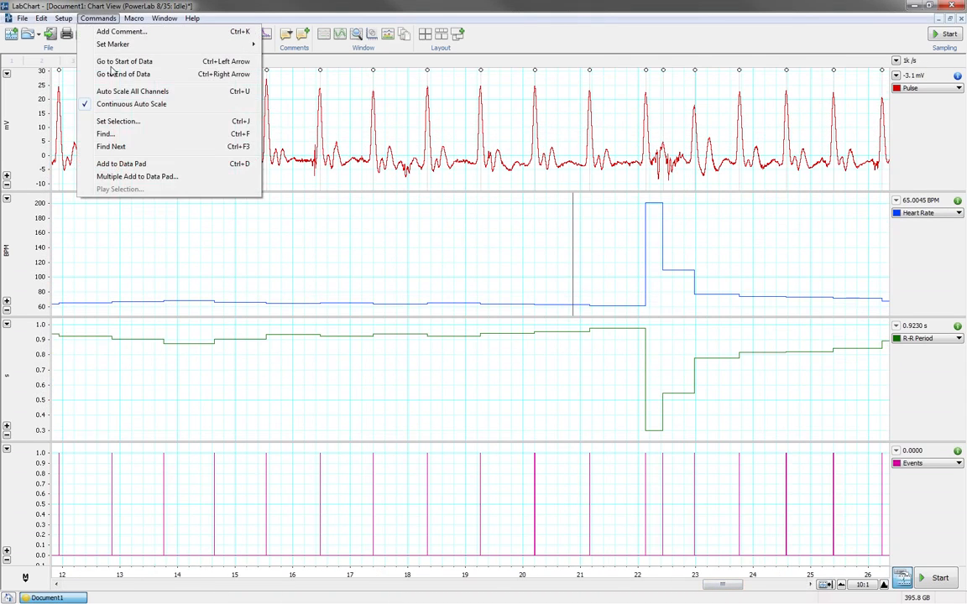
pyautogui.click(115, 135)
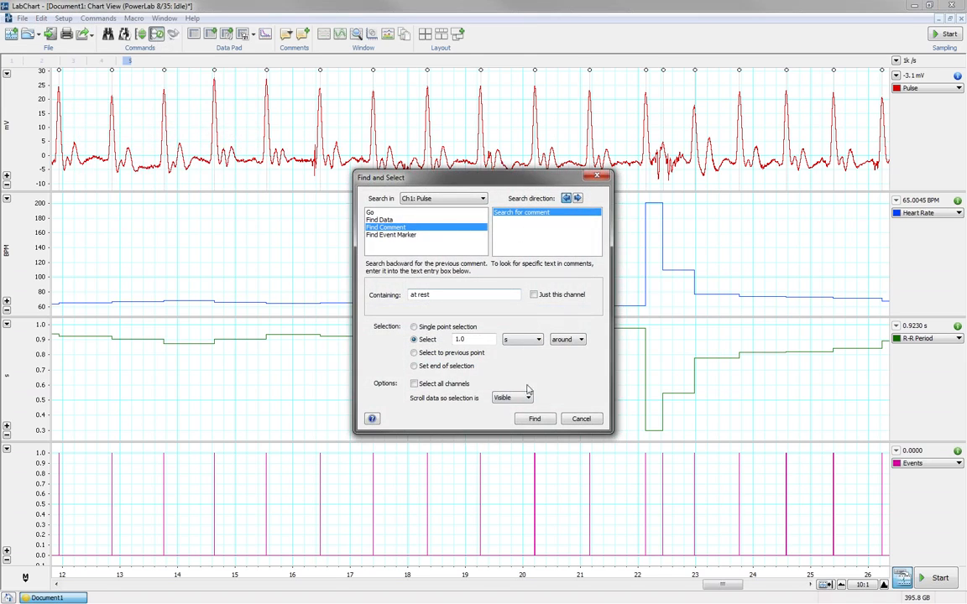
pyautogui.click(534, 419)
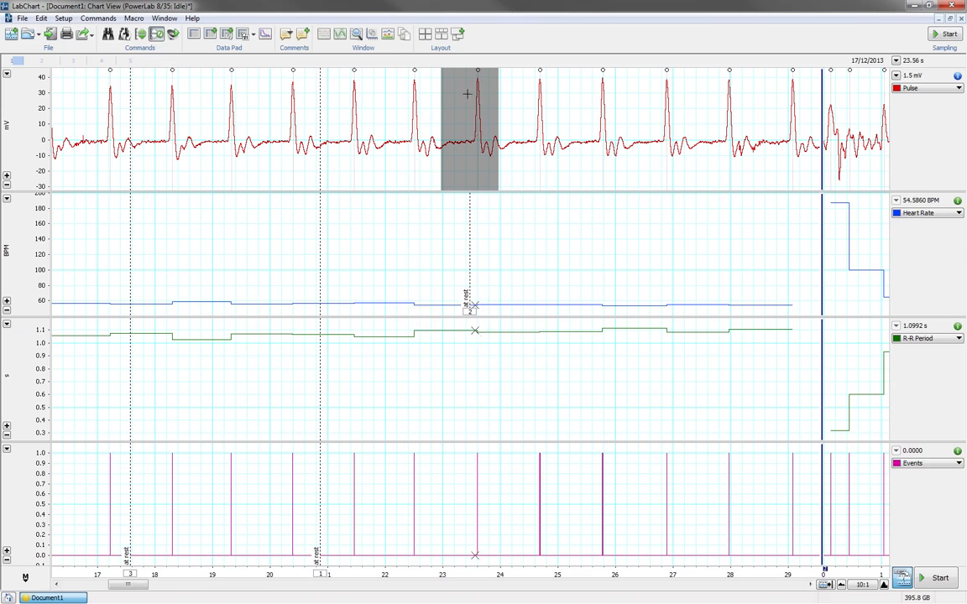
# Search forward for a comment containing "dose", selecting 1.0 s around it across all channels, and auto scale the channels
pyautogui.click(99, 19)
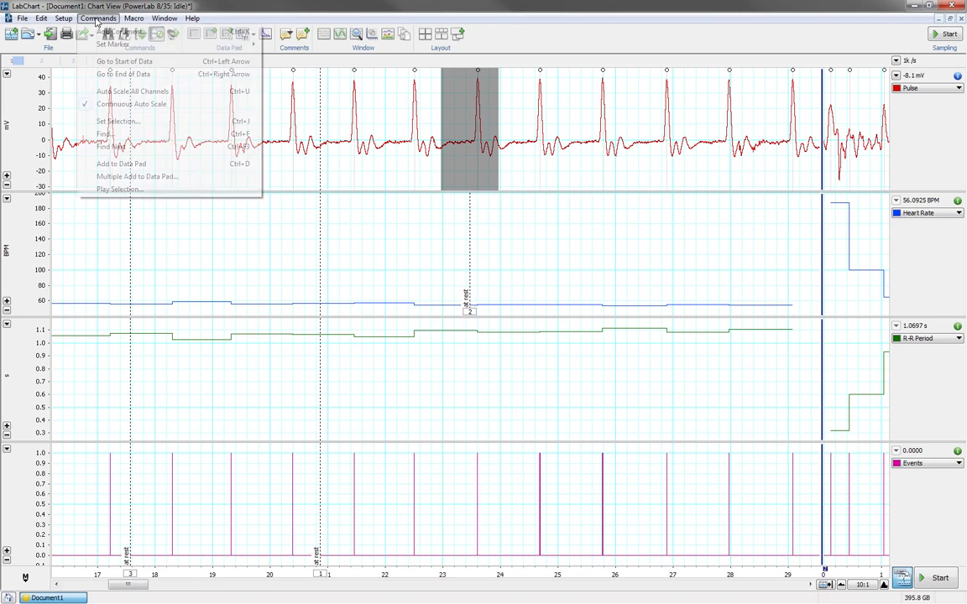
pyautogui.click(105, 136)
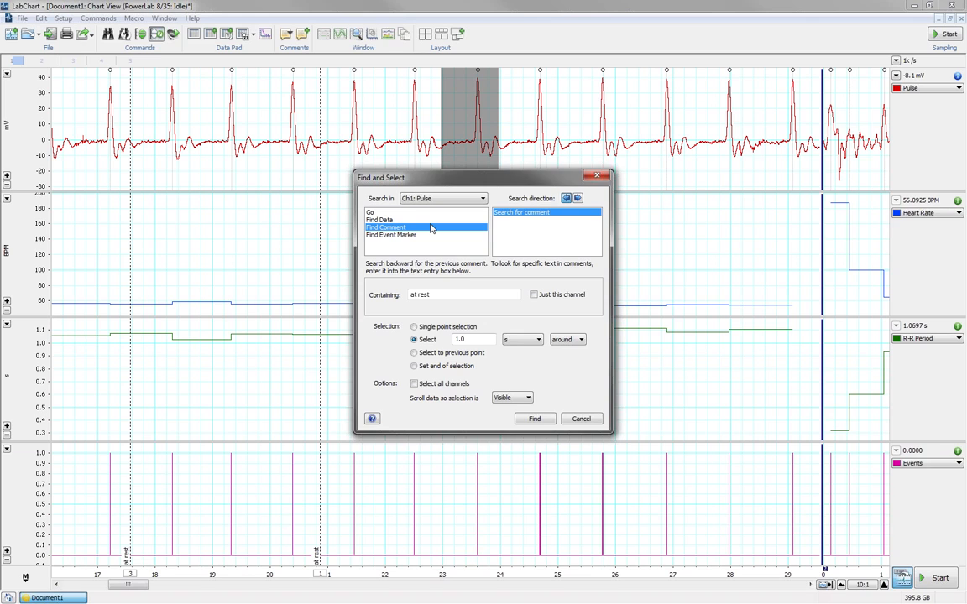
pyautogui.click(578, 199)
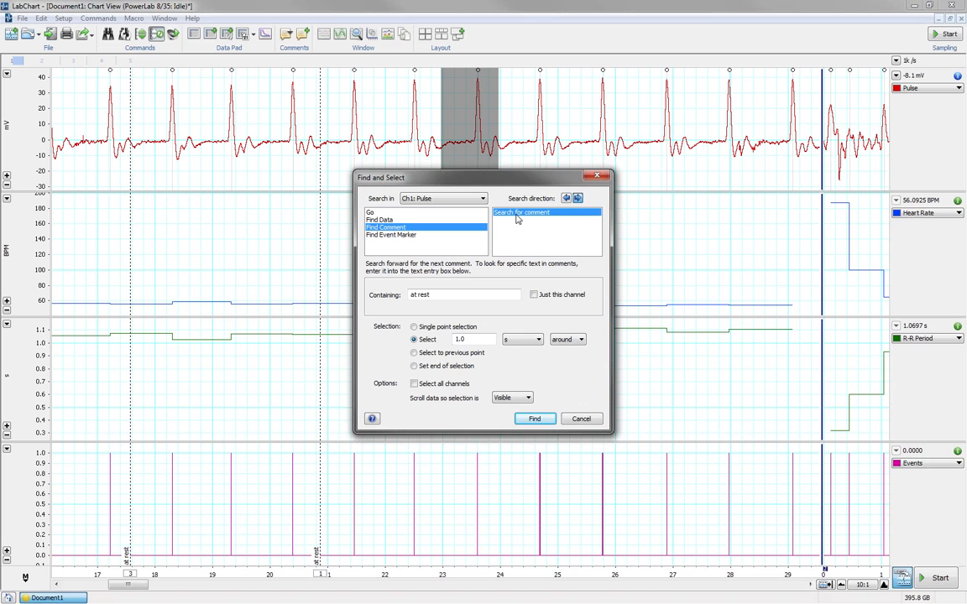
pyautogui.moveTo(435, 295); pyautogui.dragTo(411, 295)
pyautogui.write('dose')
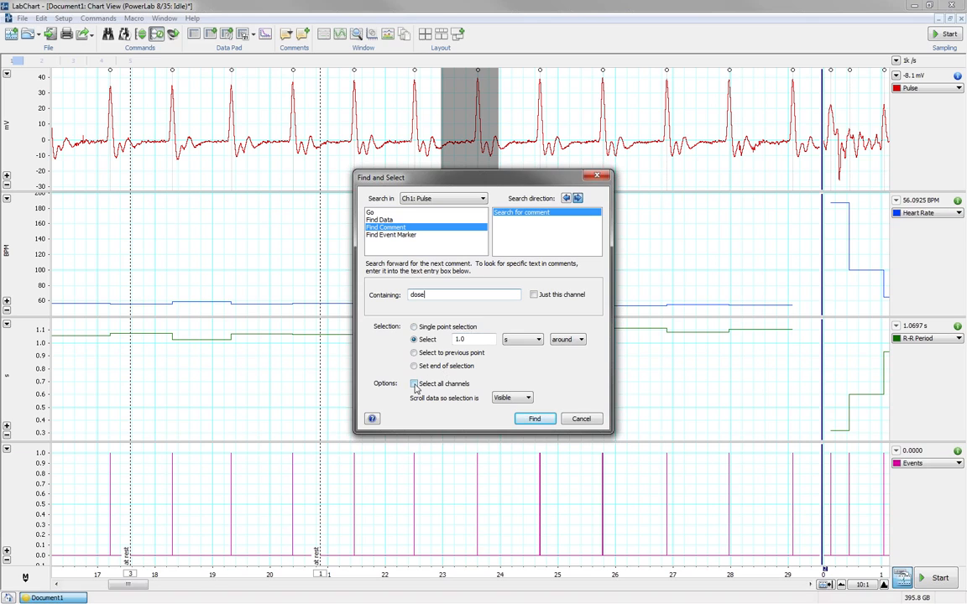
pyautogui.click(414, 385)
pyautogui.click(533, 418)
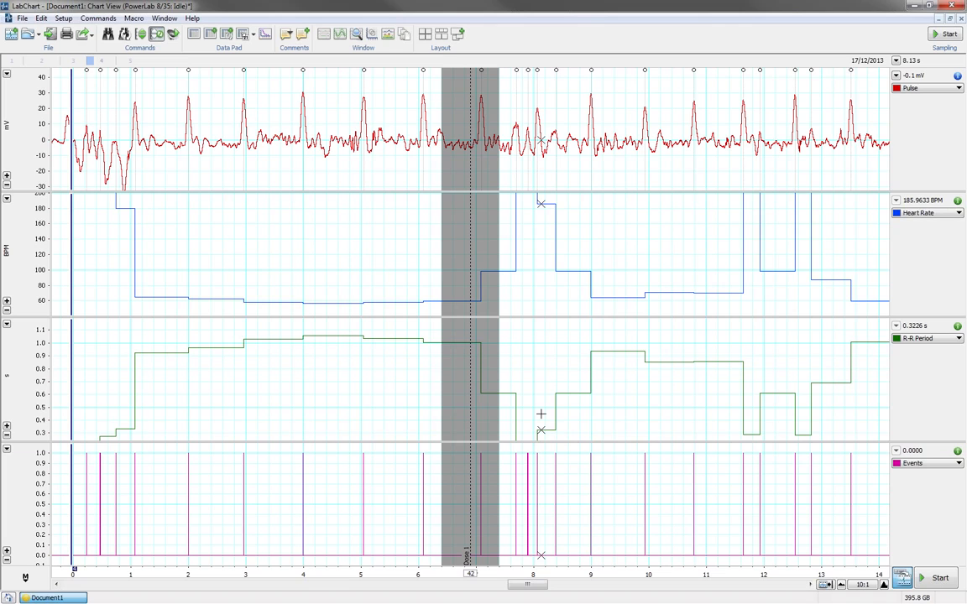
pyautogui.hotkey('ctrl', 'y')
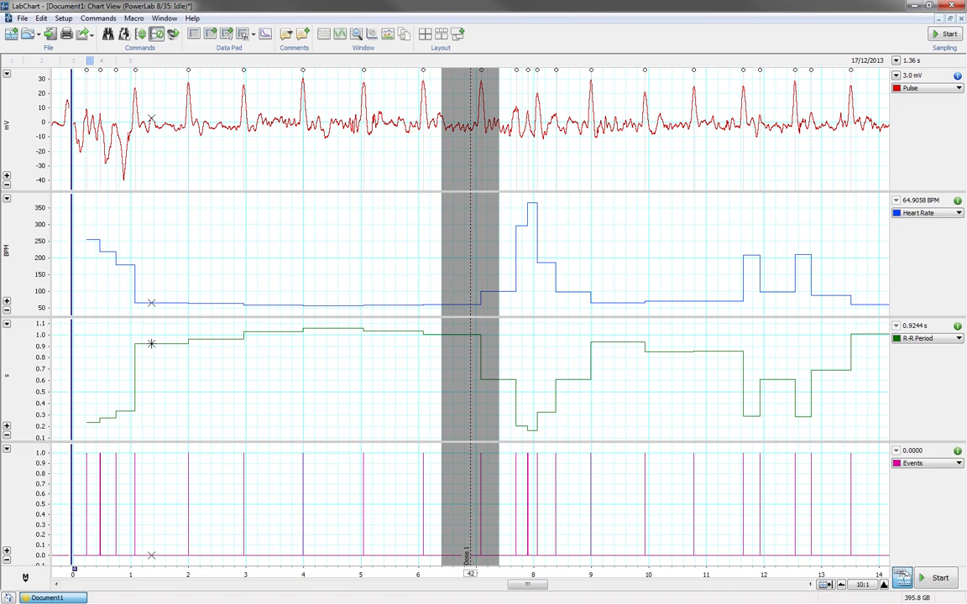
# Open the recording in Scope View, enlarge the Pulse channel to fill the view, and set the mode to Comment
pyautogui.click(342, 38)
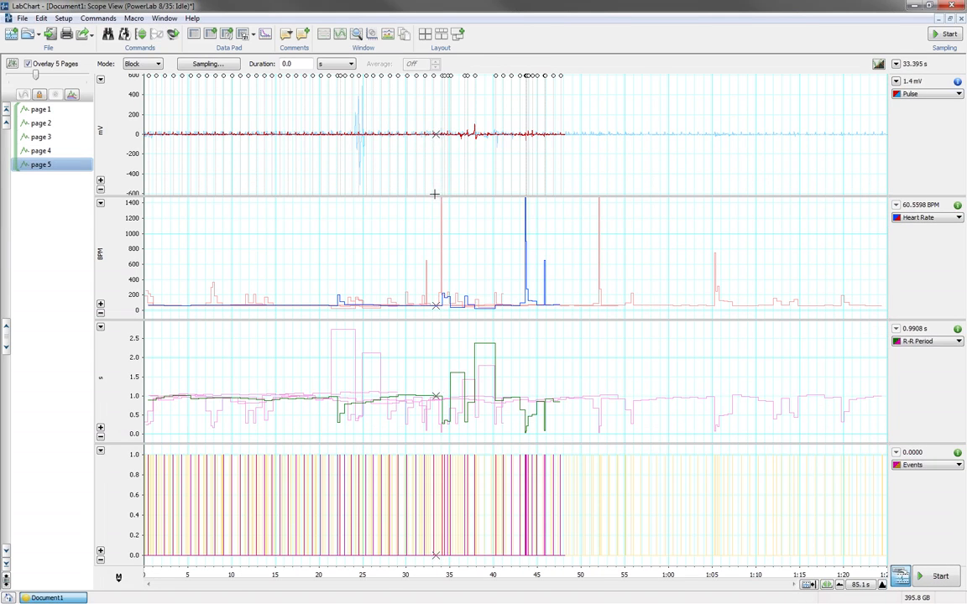
pyautogui.moveTo(430, 196); pyautogui.dragTo(430, 571)
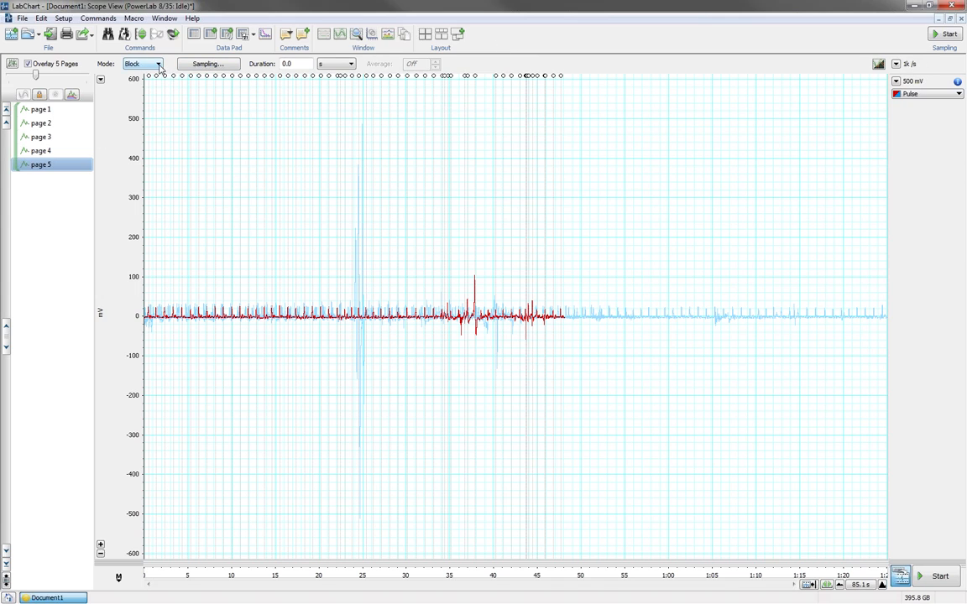
pyautogui.click(158, 65)
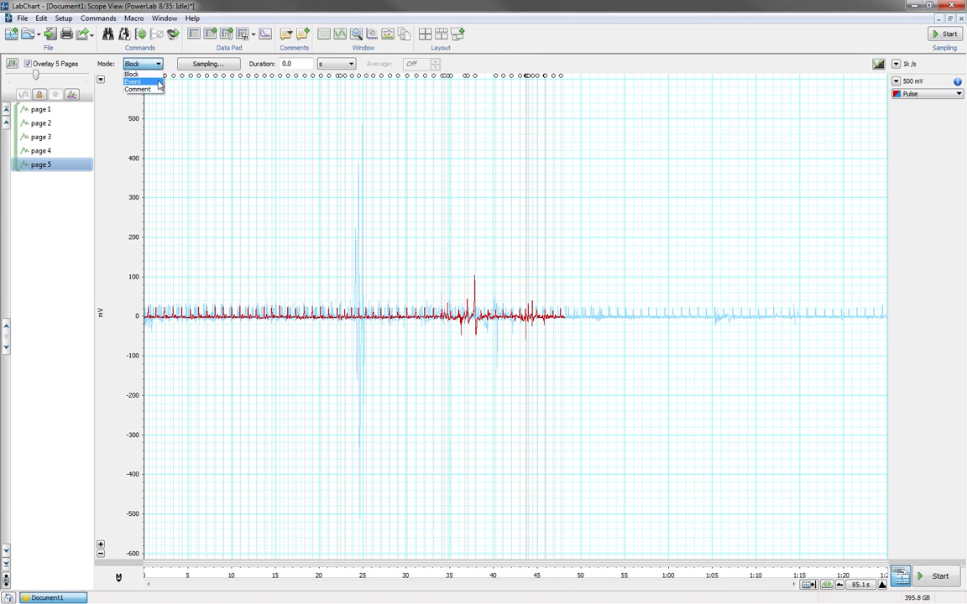
pyautogui.click(148, 89)
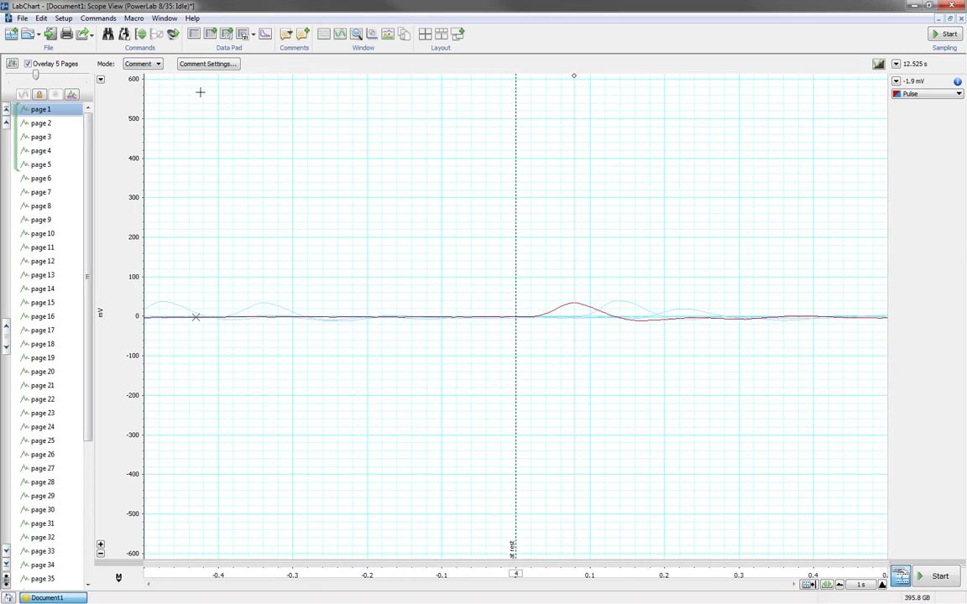
# Limit the Scope View comment pages to comments on any channel containing "at rest"
pyautogui.click(210, 65)
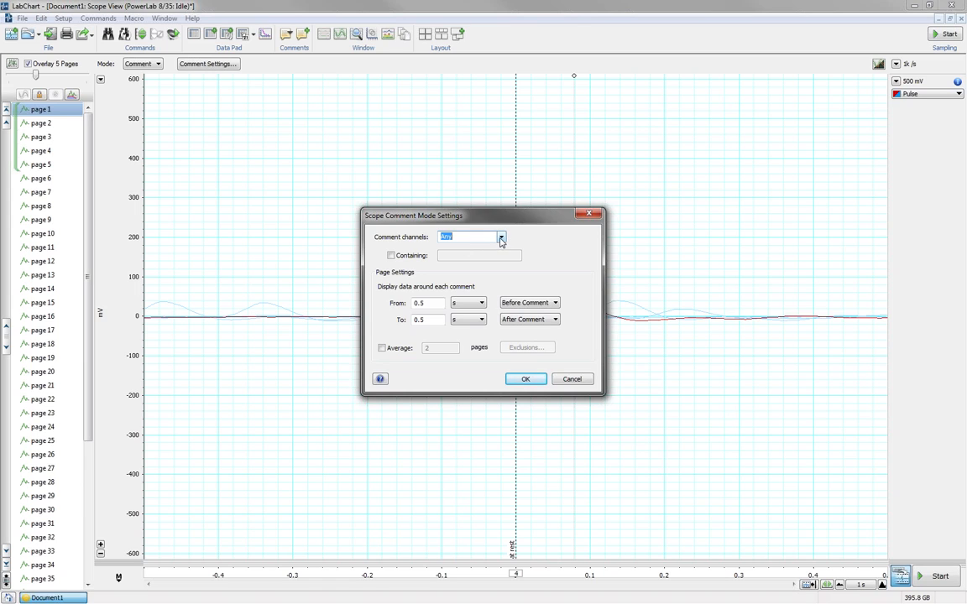
pyautogui.click(392, 256)
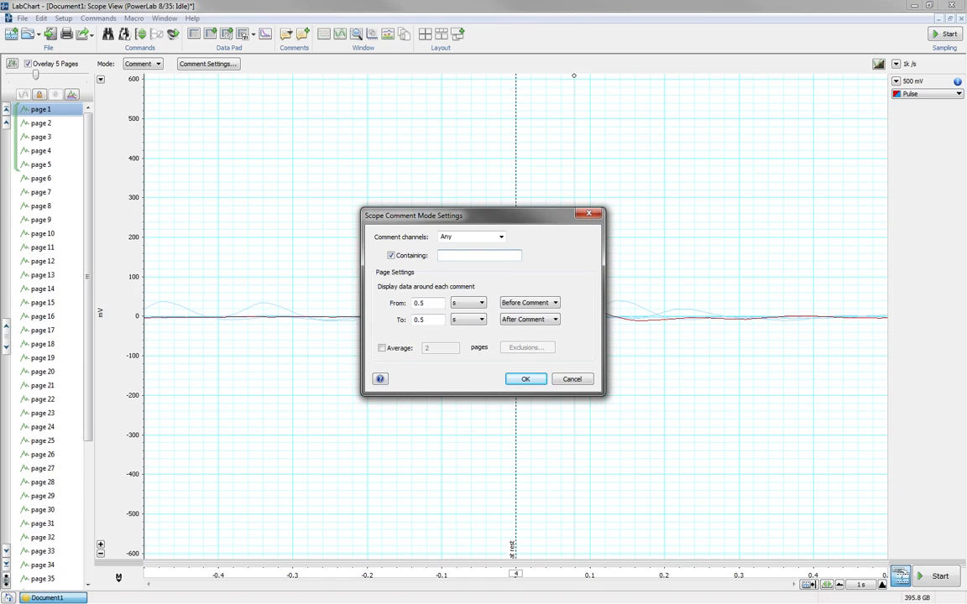
pyautogui.write('at rest')
pyautogui.click(524, 380)
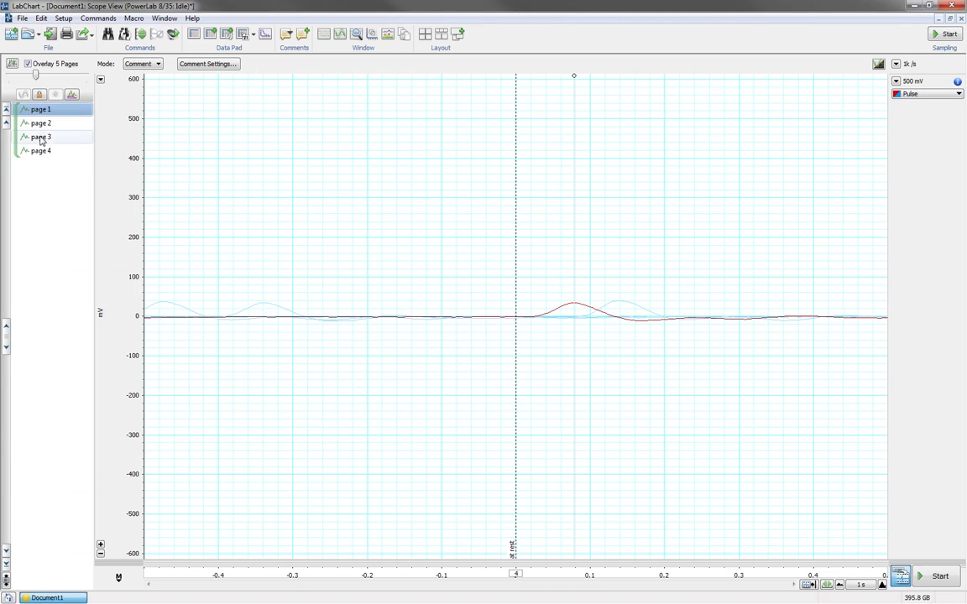
# Look through the filtered "at rest" scope pages, going from page 2 to page 4 and back to page 1
pyautogui.click(41, 124)
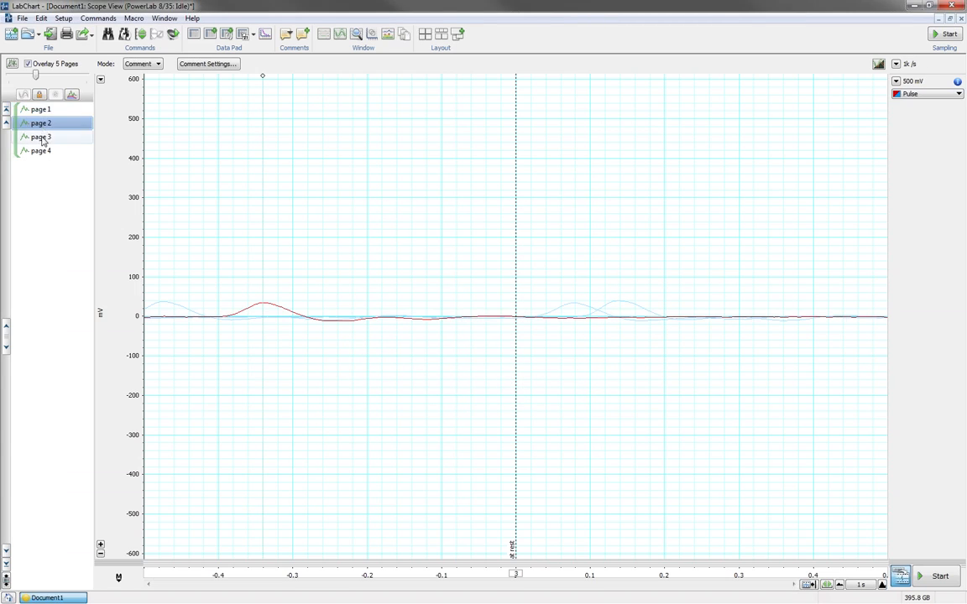
pyautogui.click(41, 137)
pyautogui.click(42, 151)
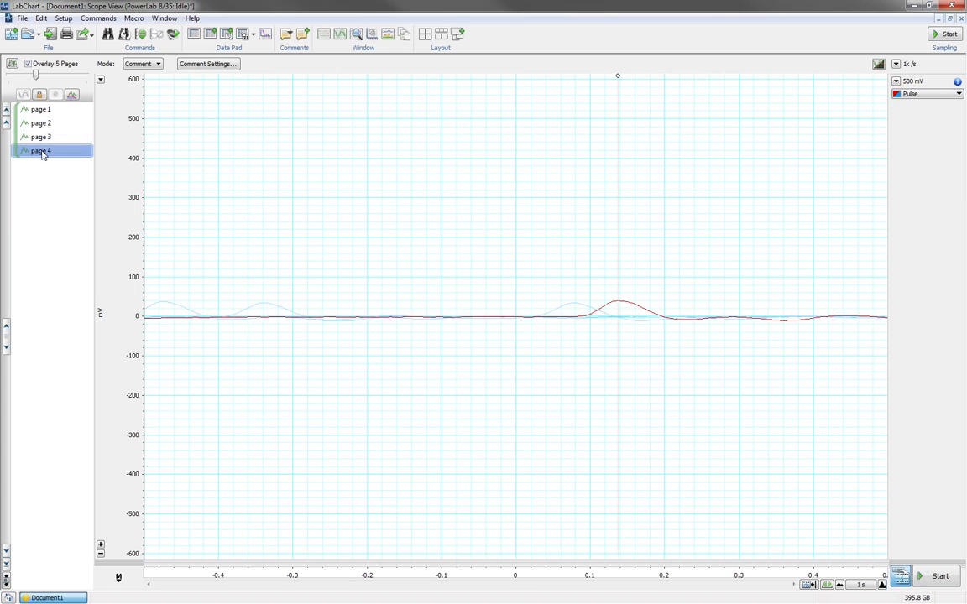
pyautogui.click(41, 138)
pyautogui.click(42, 124)
pyautogui.click(42, 112)
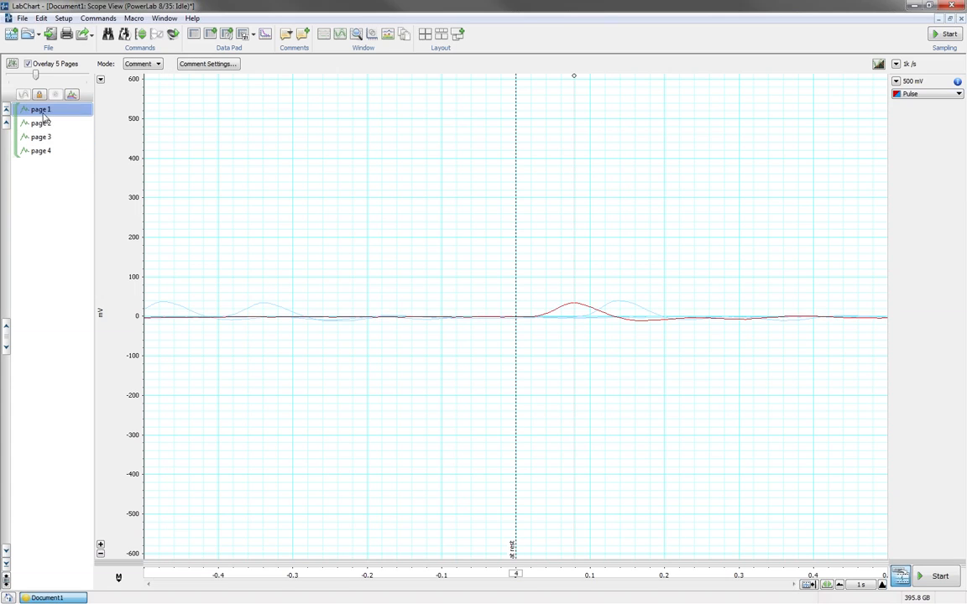
# Return to Chart View and add a "pulse" comment to the Pulse channel at the peak near 42.24 s in block 2
pyautogui.click(285, 40)
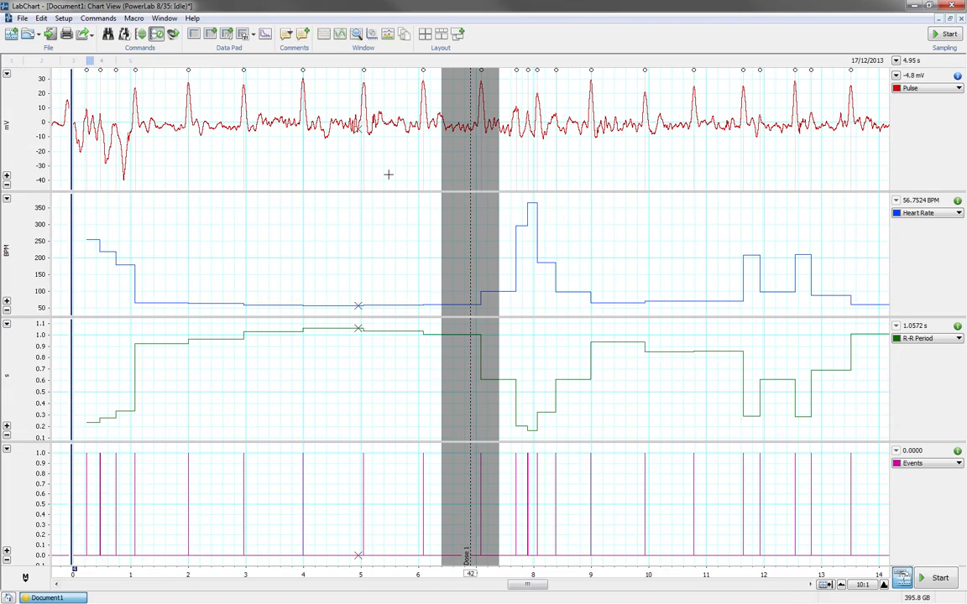
pyautogui.moveTo(526, 585); pyautogui.dragTo(271, 591)
pyautogui.hotkey('ctrl', 'y')
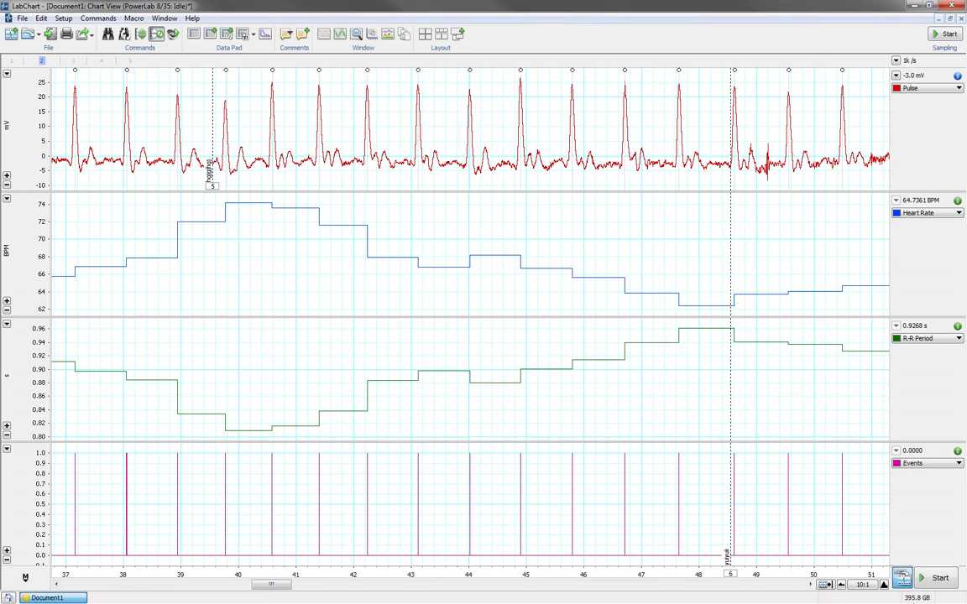
pyautogui.scroll(1, 798, 528)
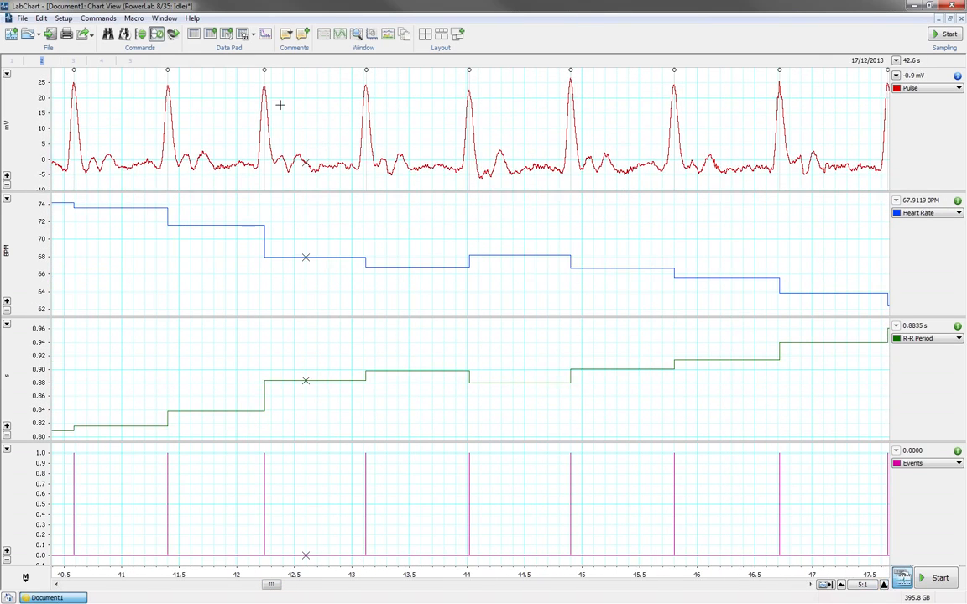
pyautogui.click(264, 78)
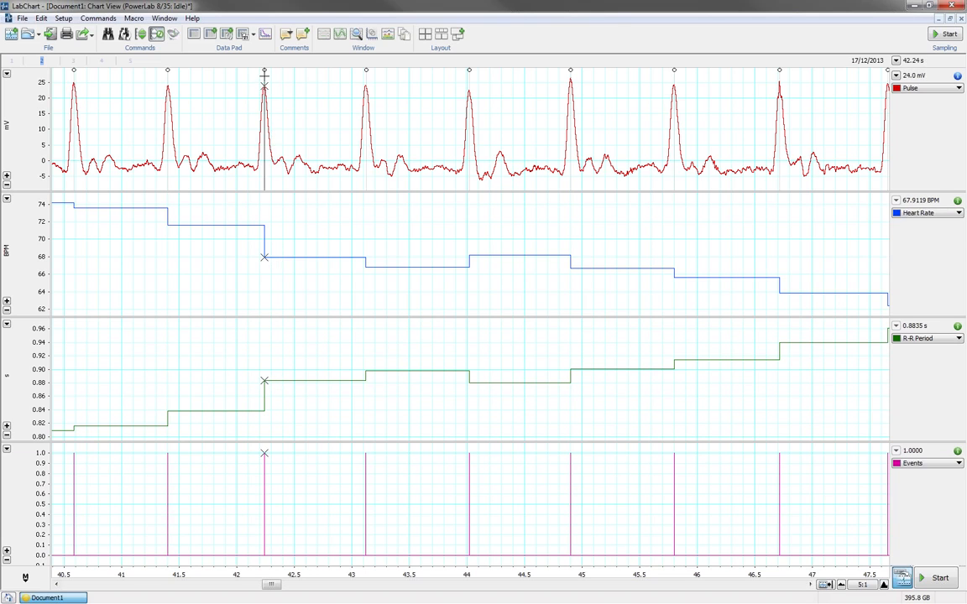
pyautogui.click(302, 35)
pyautogui.write('pulse')
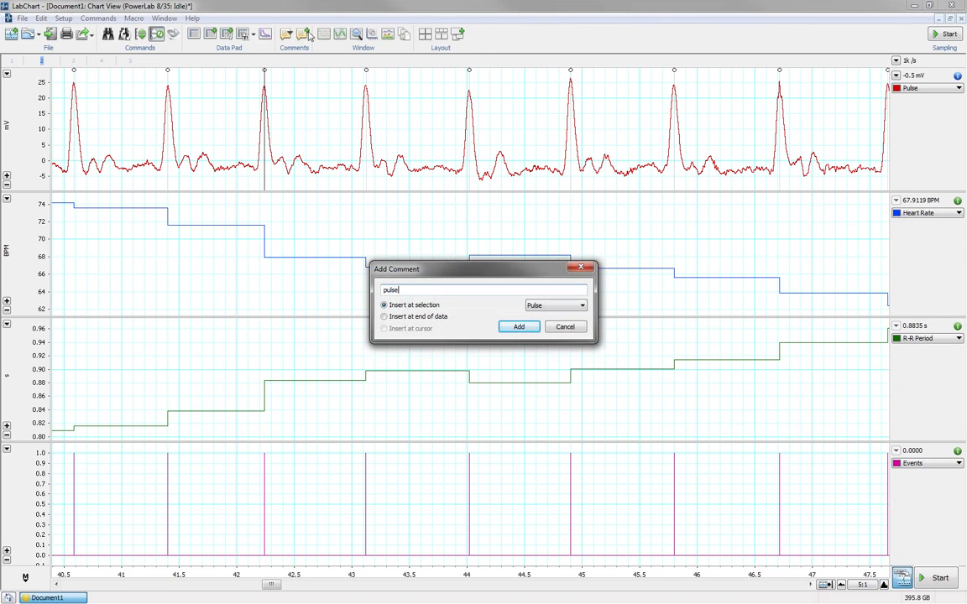
pyautogui.click(516, 326)
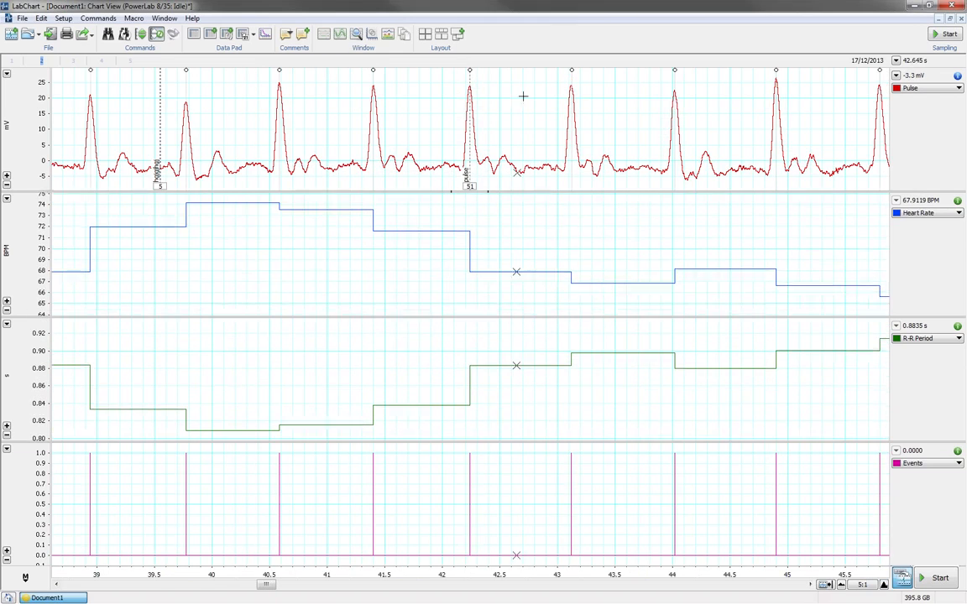
# Add "pulse" comments to the Pulse channel at the next three peaks, near 43.1 s, 44.0 s and 44.9 s
pyautogui.click(571, 80)
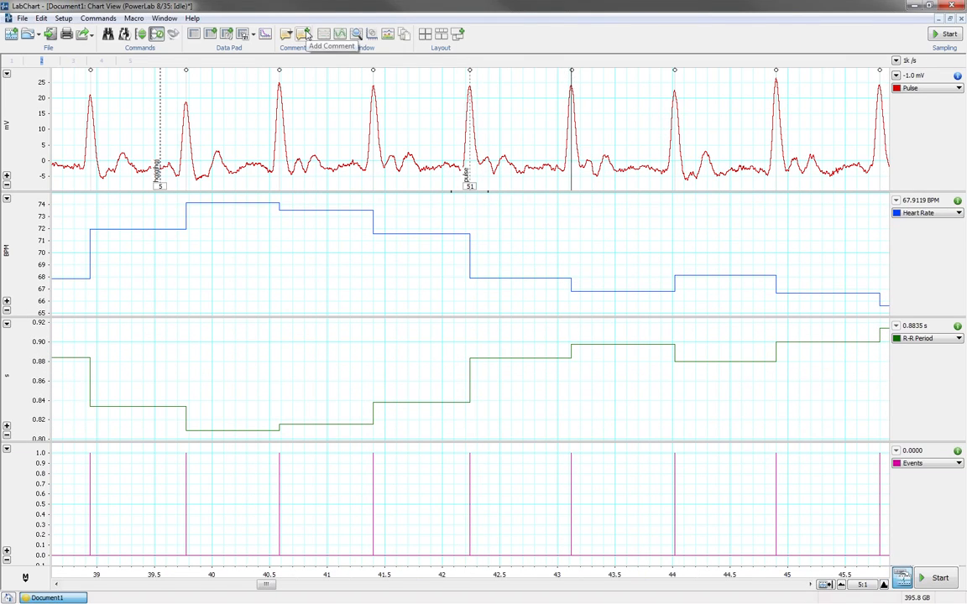
pyautogui.click(307, 34)
pyautogui.write('pulse')
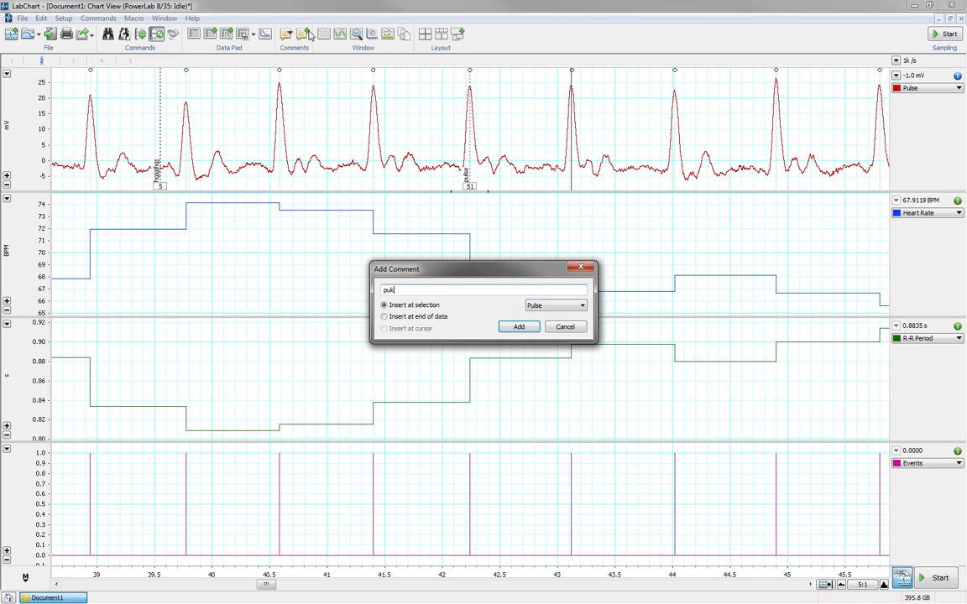
pyautogui.click(518, 326)
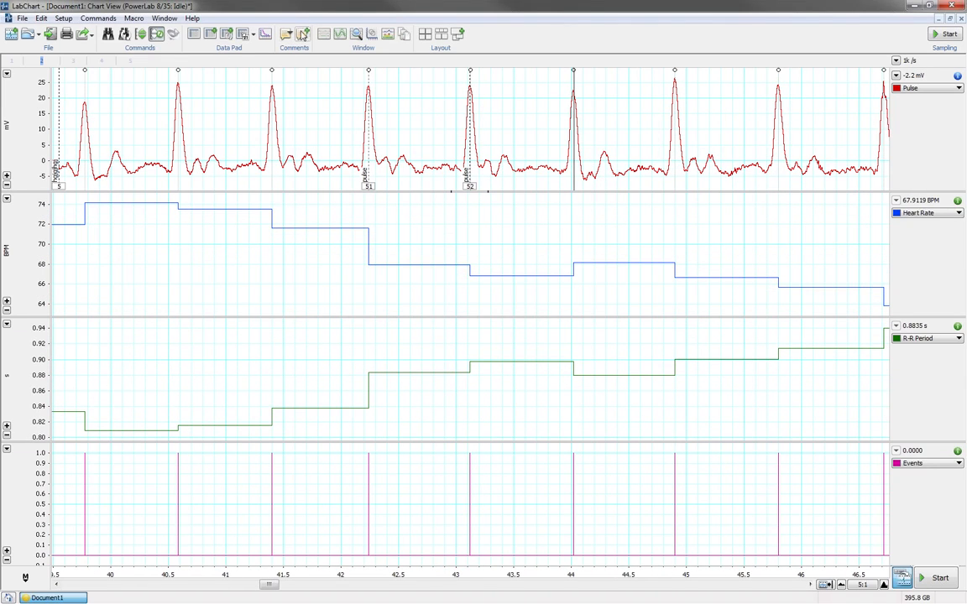
pyautogui.click(300, 36)
pyautogui.write('pulse')
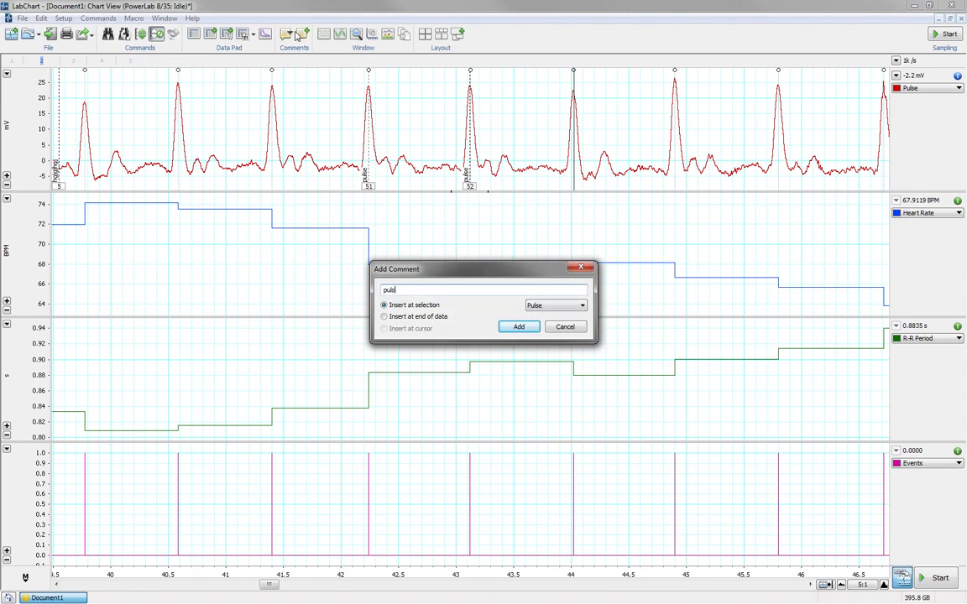
pyautogui.click(518, 326)
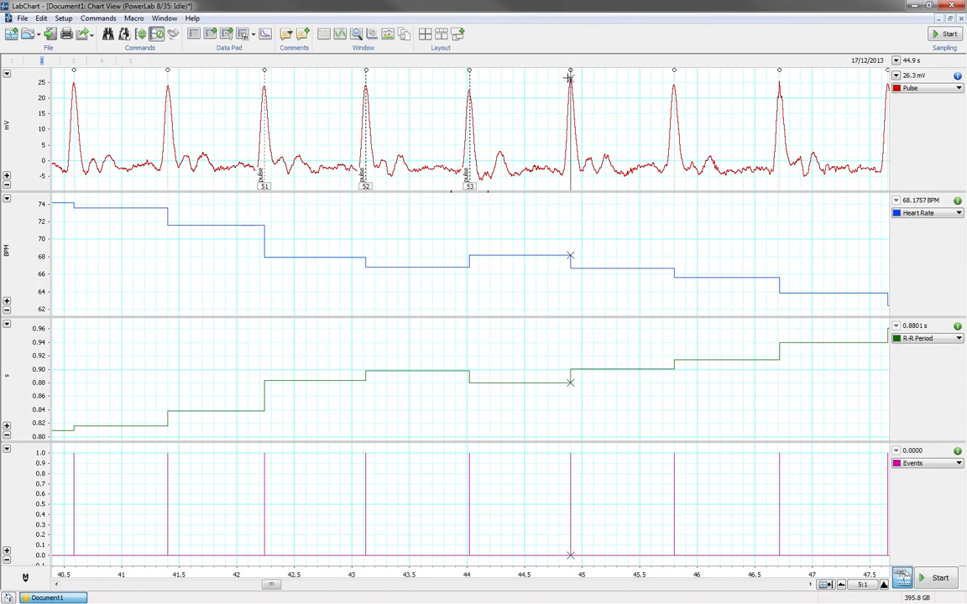
pyautogui.click(303, 35)
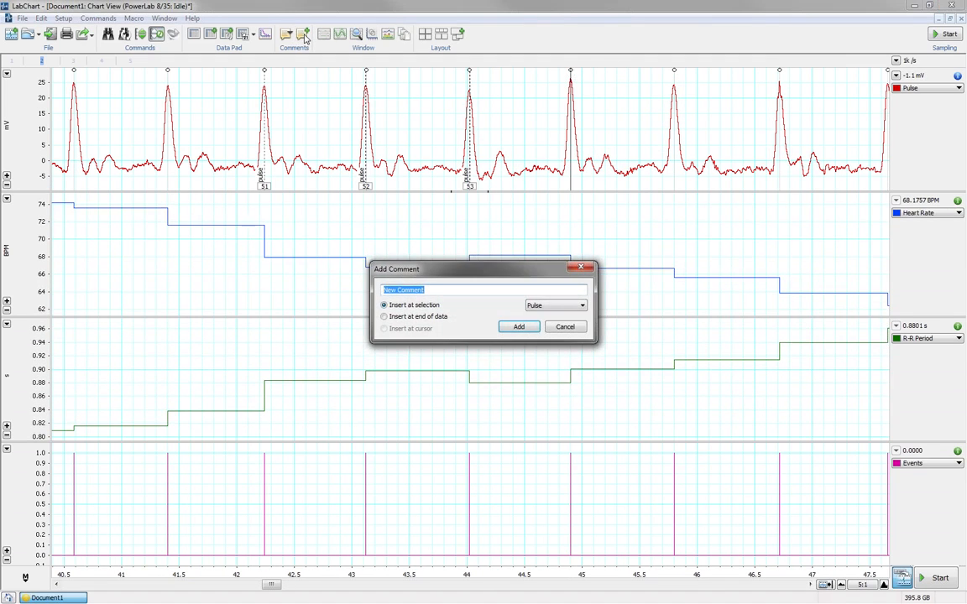
pyautogui.write('pulse')
pyautogui.click(520, 326)
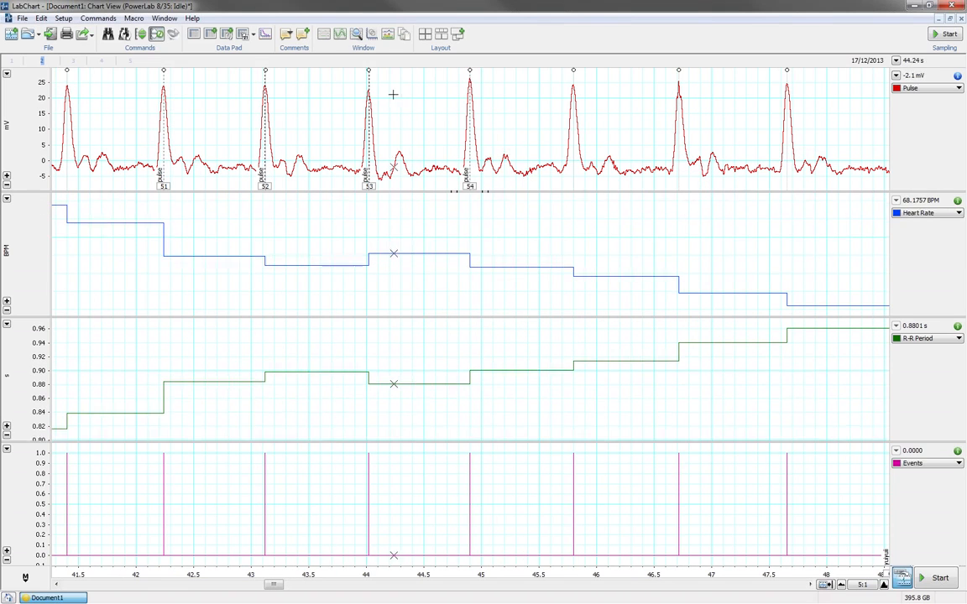
# Limit the Scope View pages to comments containing "pulse", showing data from 0.2 s before to 0.5 s after each comment
pyautogui.click(340, 35)
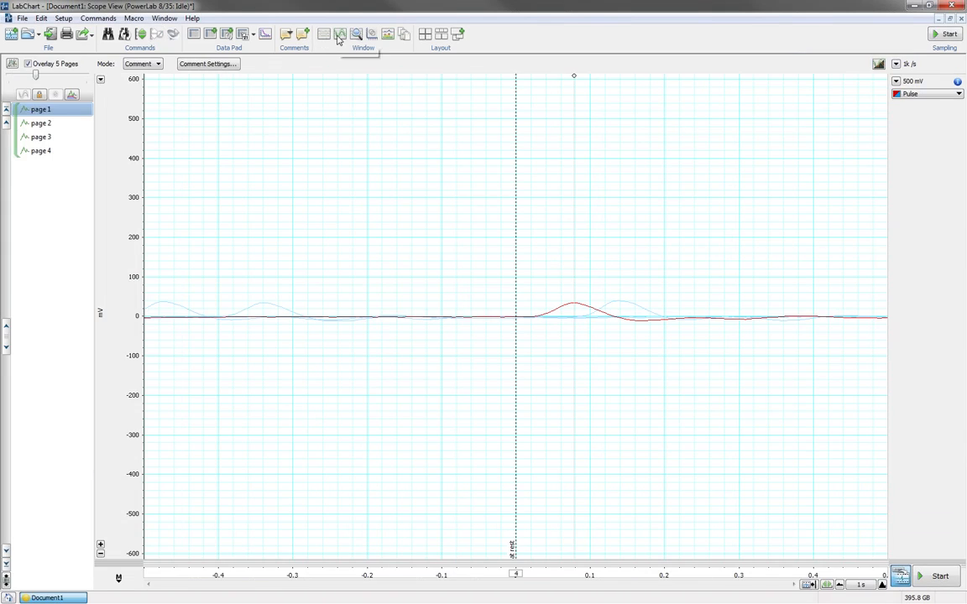
pyautogui.click(210, 64)
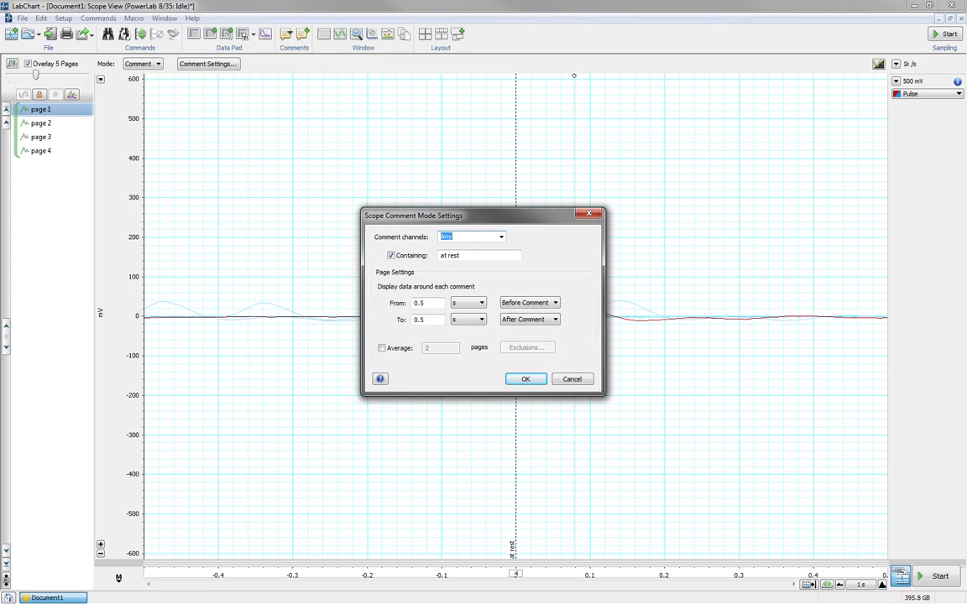
pyautogui.press('Tab')
pyautogui.press('Tab')
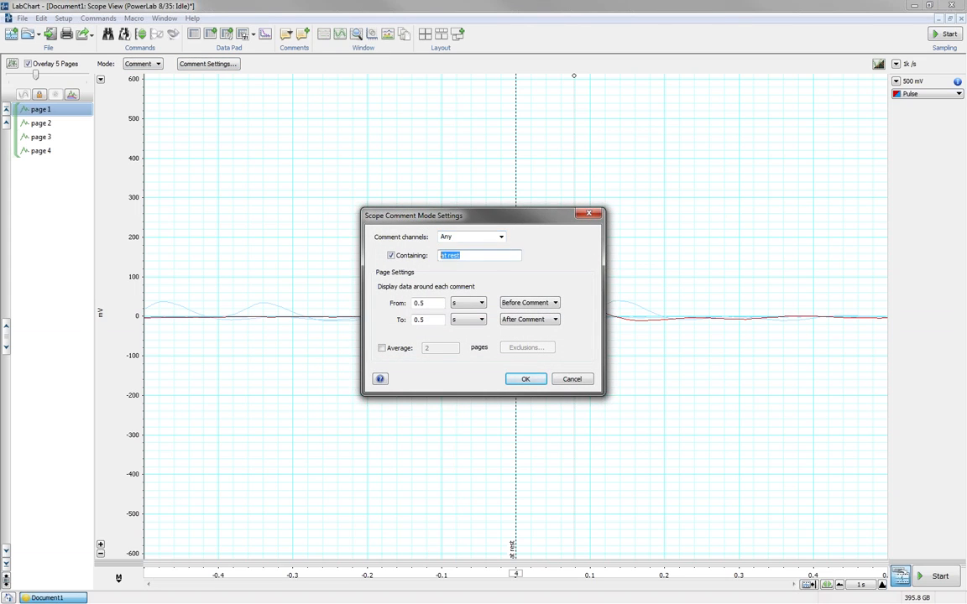
pyautogui.press('BackSpace')
pyautogui.moveTo(424, 303); pyautogui.dragTo(414, 303)
pyautogui.click(525, 378)
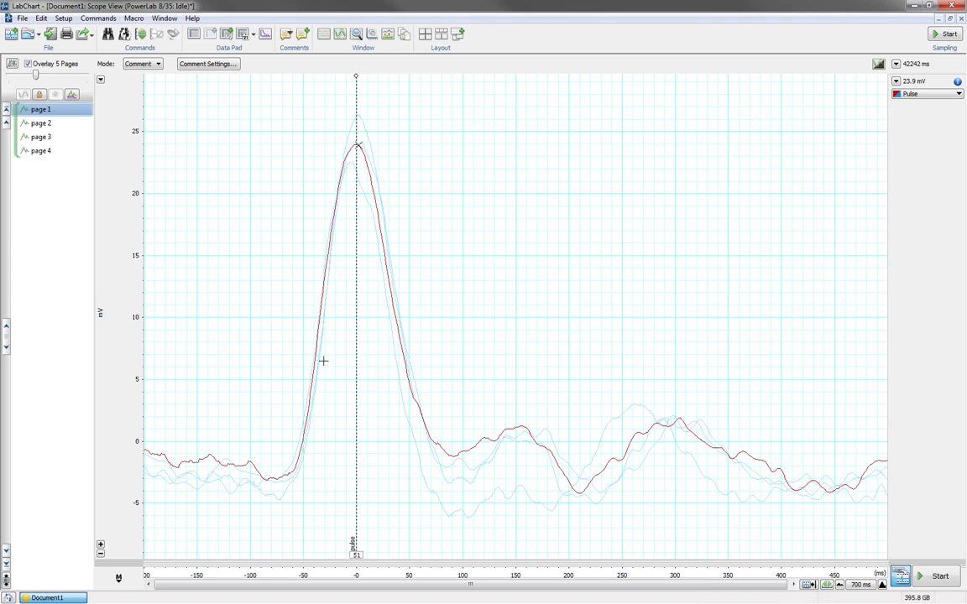
# Set the scope overlay options to saturation 0.75, 3D depth 15.0 and 3D angle 115.2
pyautogui.click(12, 63)
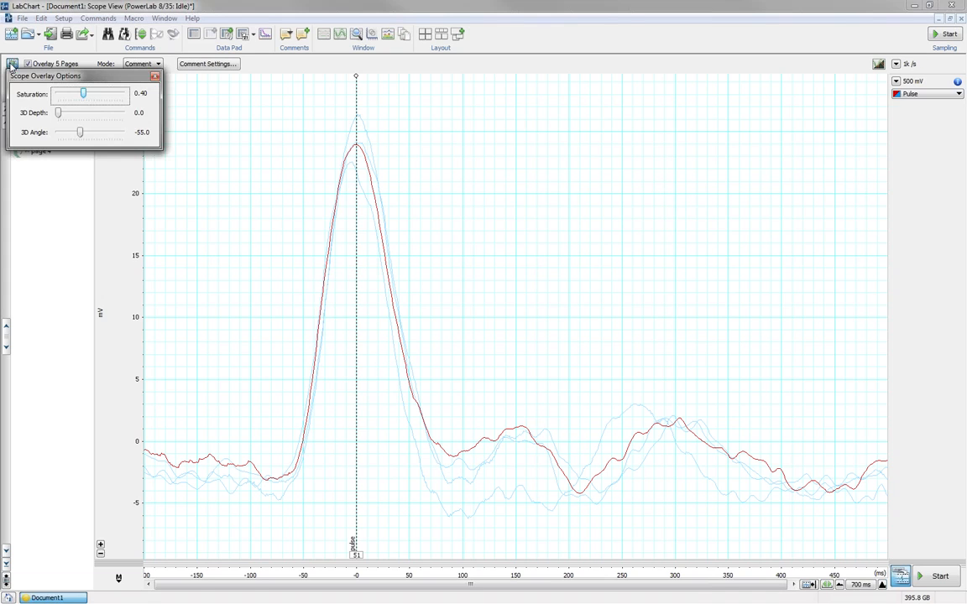
pyautogui.moveTo(82, 94)
pyautogui.mouseDown()
pyautogui.moveTo(107, 96)
pyautogui.moveTo(75, 112)
pyautogui.moveTo(123, 112)
pyautogui.moveTo(91, 134)
pyautogui.moveTo(108, 134)
pyautogui.mouseUp()
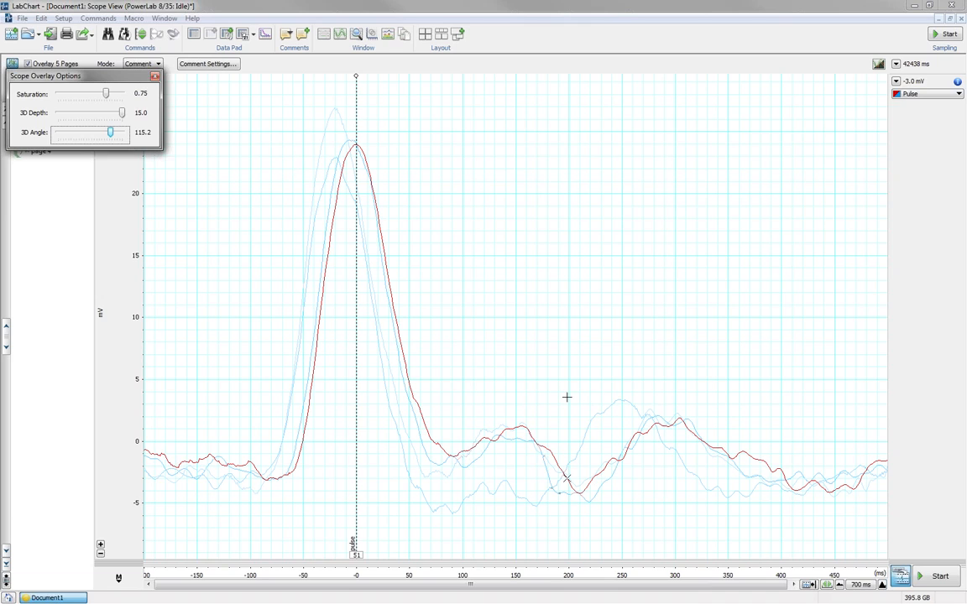
pyautogui.click(155, 77)
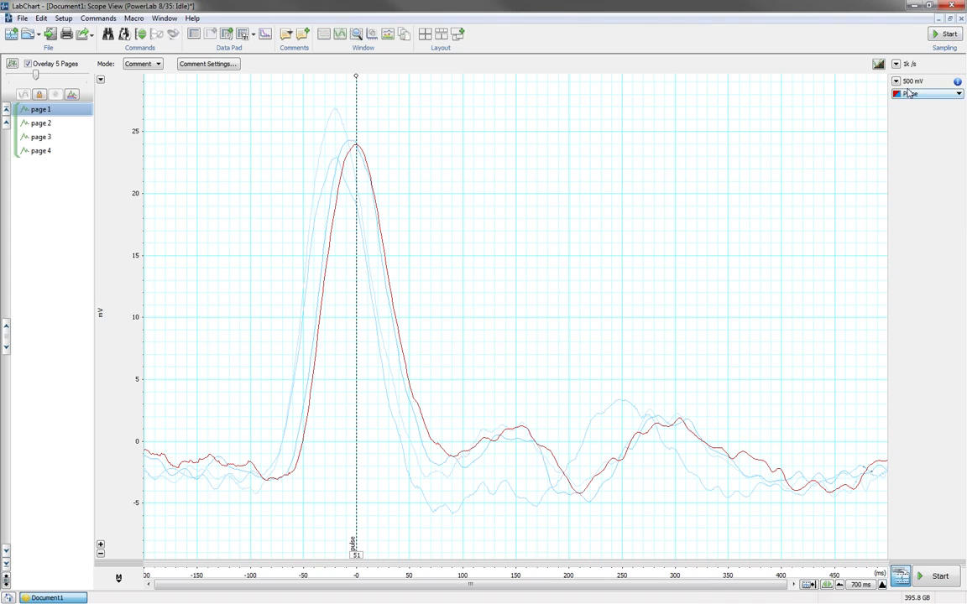
# Return to Chart View, open the Data Pad, and restore the document windows from their maximised state
pyautogui.click(323, 38)
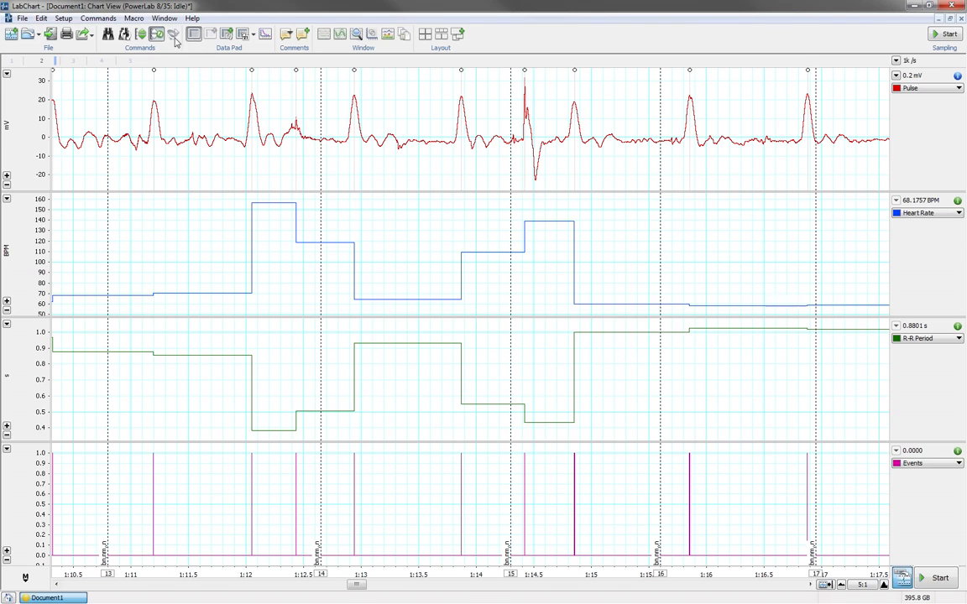
pyautogui.click(194, 38)
pyautogui.click(950, 19)
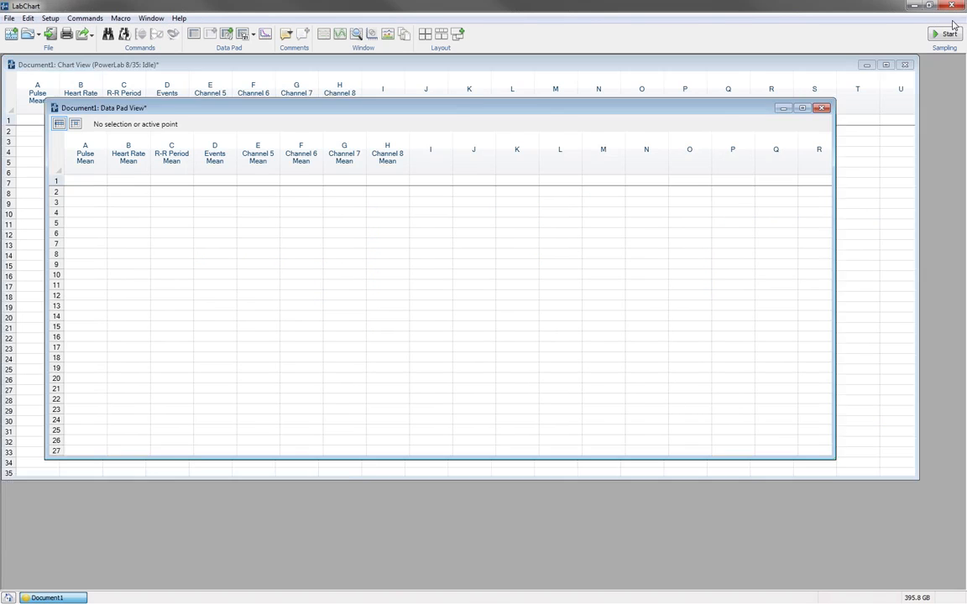
# Close the Scope View window and arrange Chart View and the Data Pad side by side
pyautogui.moveTo(47, 205); pyautogui.dragTo(434, 205)
pyautogui.moveTo(919, 151); pyautogui.dragTo(450, 150)
pyautogui.click(795, 80)
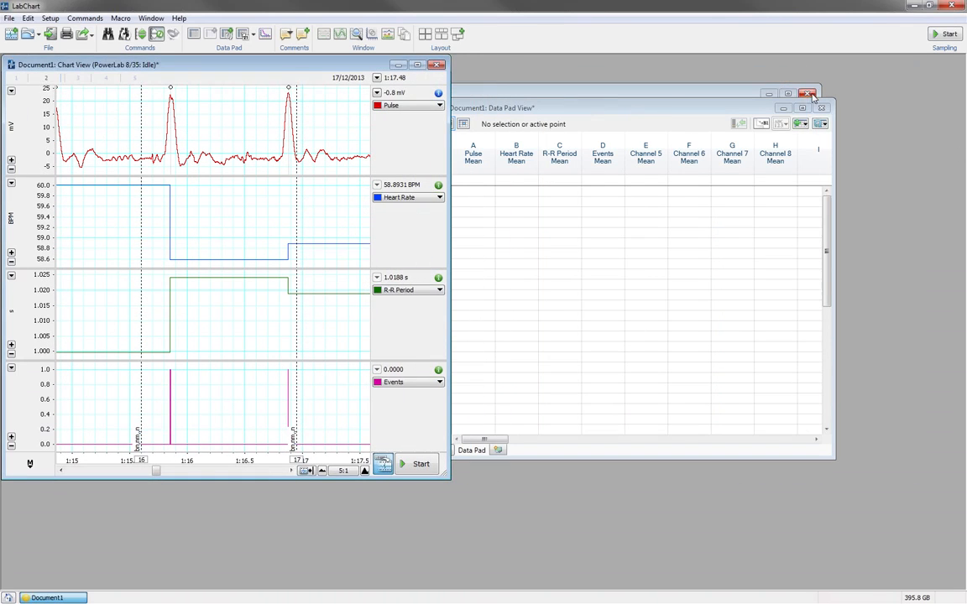
pyautogui.click(807, 94)
pyautogui.moveTo(563, 111); pyautogui.dragTo(628, 102)
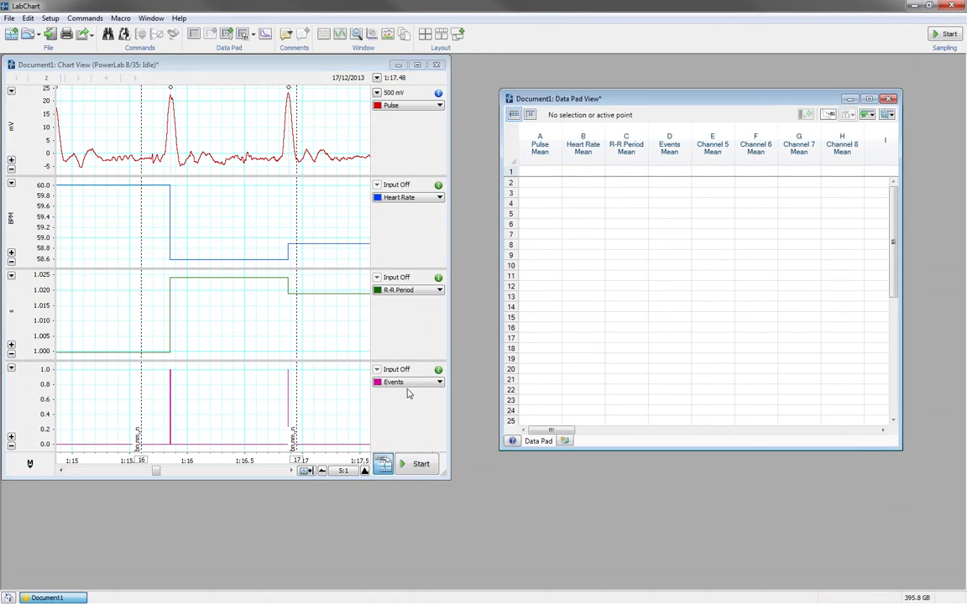
pyautogui.click(384, 34)
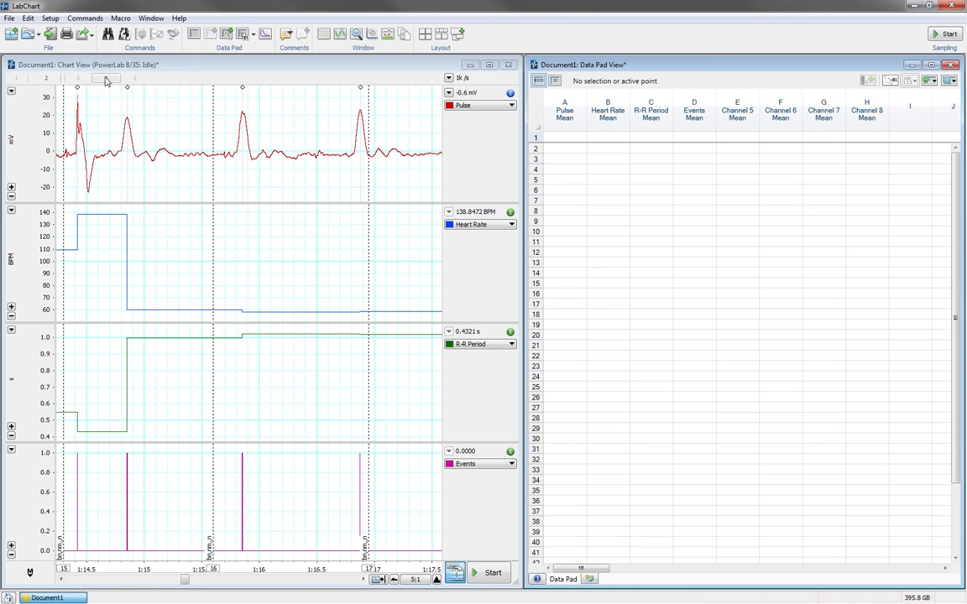
# Use Multiple Add to Data Pad to add a fixed period in seconds after every comment on any channel, across the whole file
pyautogui.click(86, 18)
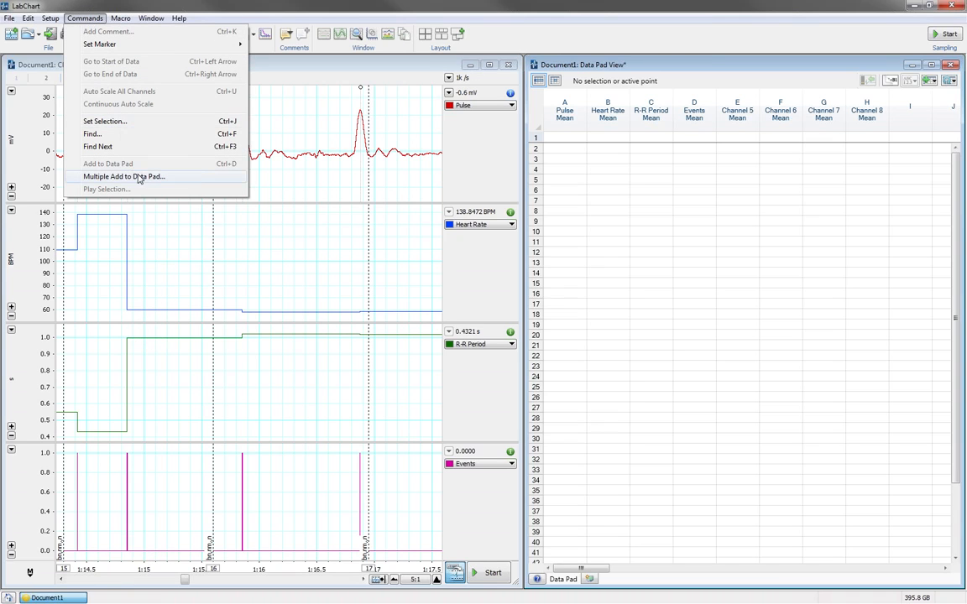
pyautogui.click(139, 177)
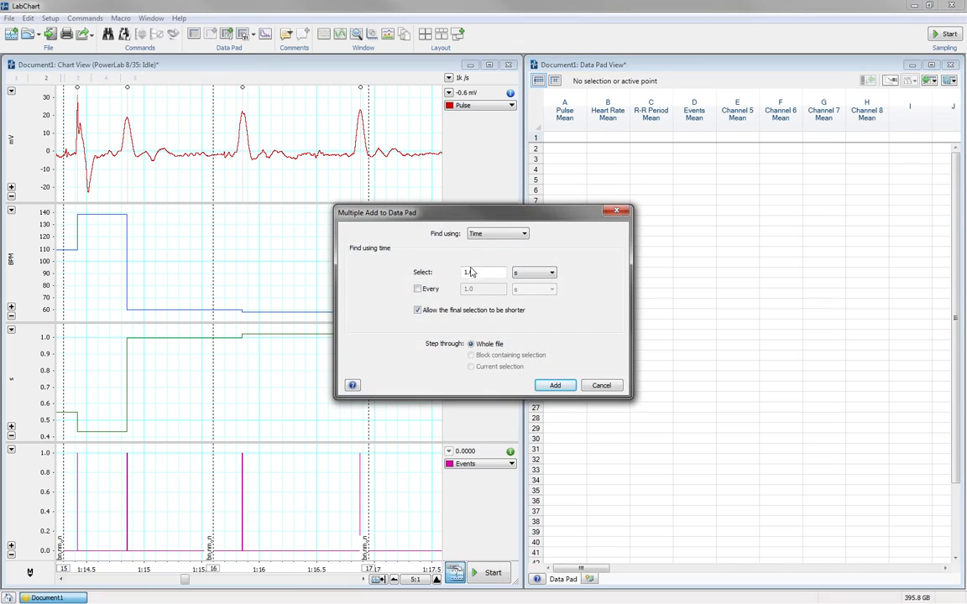
pyautogui.click(494, 237)
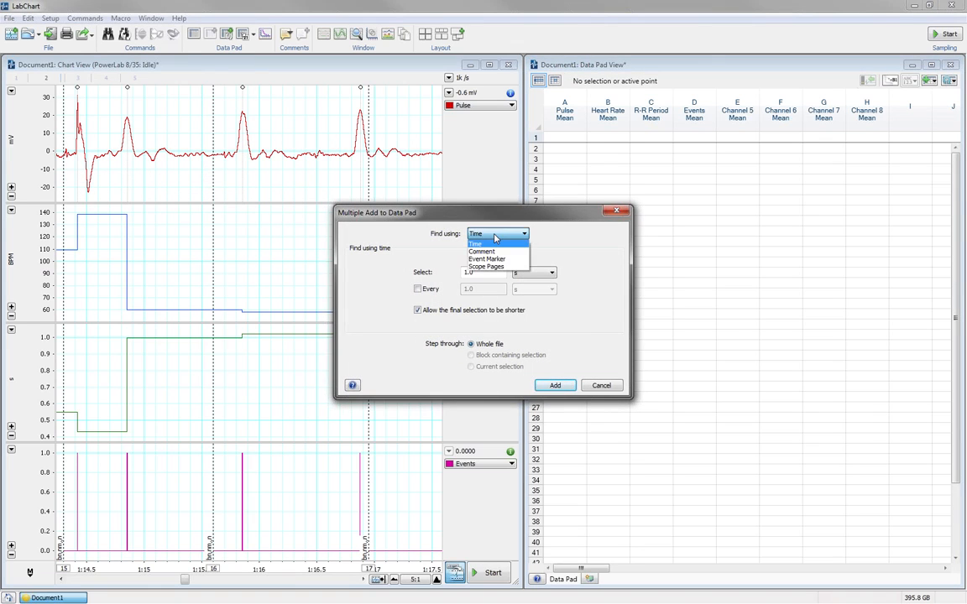
pyautogui.click(491, 252)
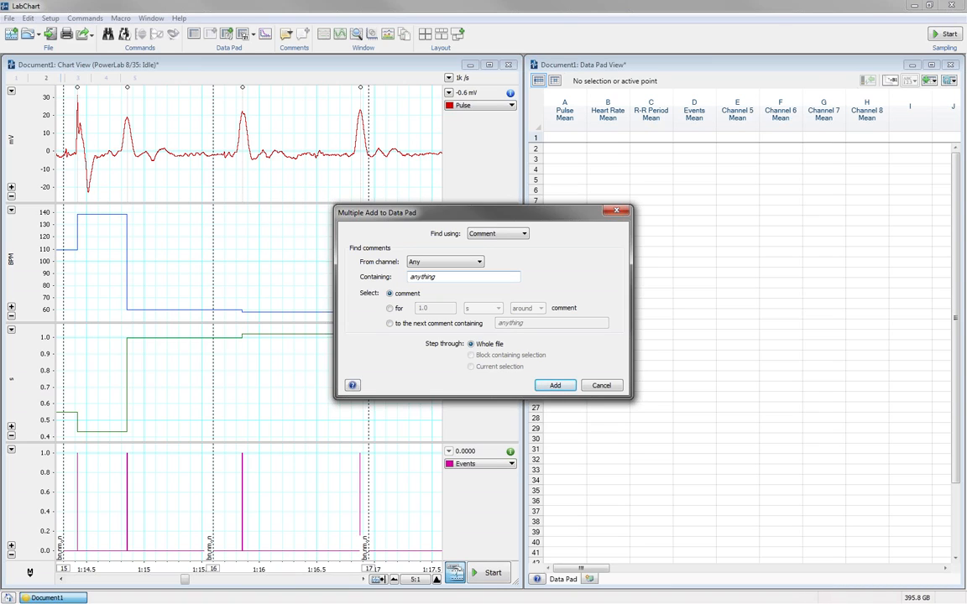
pyautogui.click(398, 309)
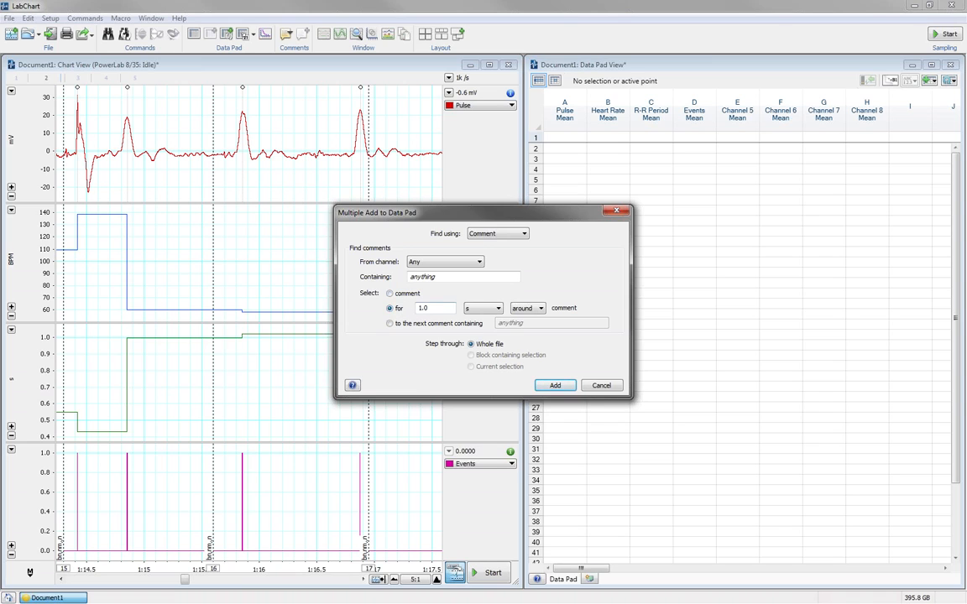
pyautogui.click(527, 308)
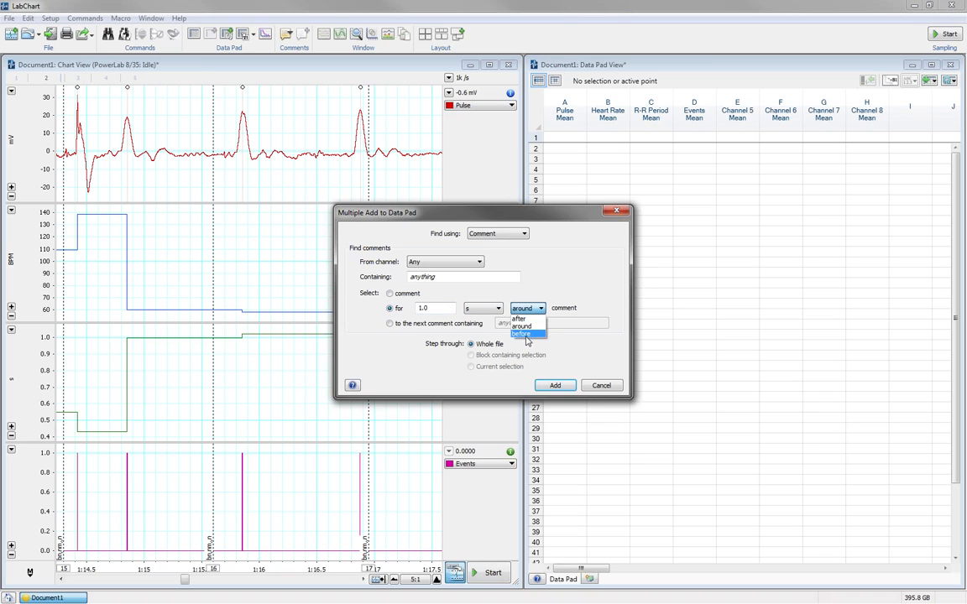
pyautogui.click(519, 319)
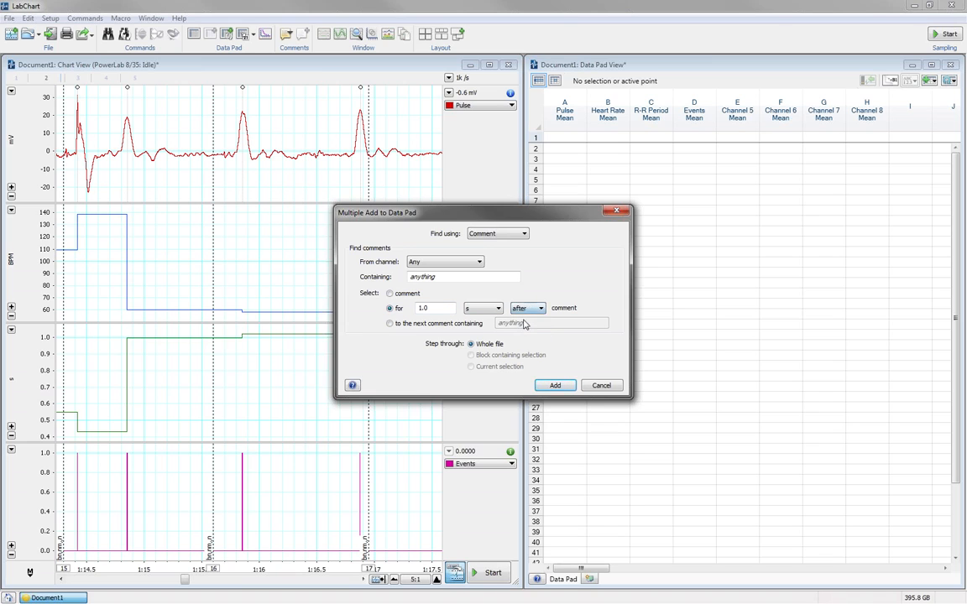
pyautogui.moveTo(427, 308); pyautogui.dragTo(414, 308)
pyautogui.click(556, 386)
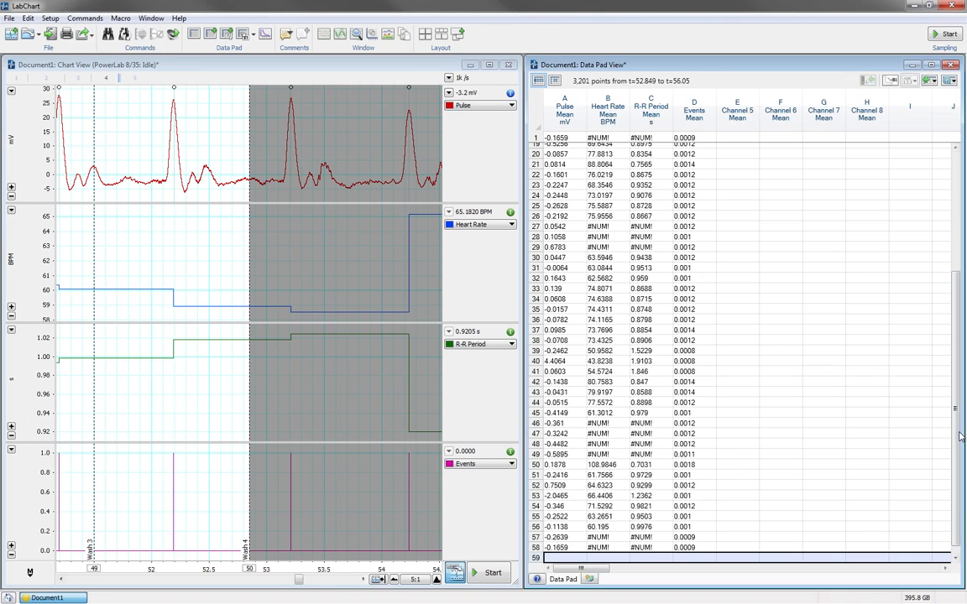
# Look through the Data Pad rows of channel means extracted for each comment
pyautogui.scroll(6, 948, 353)
pyautogui.hscroll(1, 932, 295)
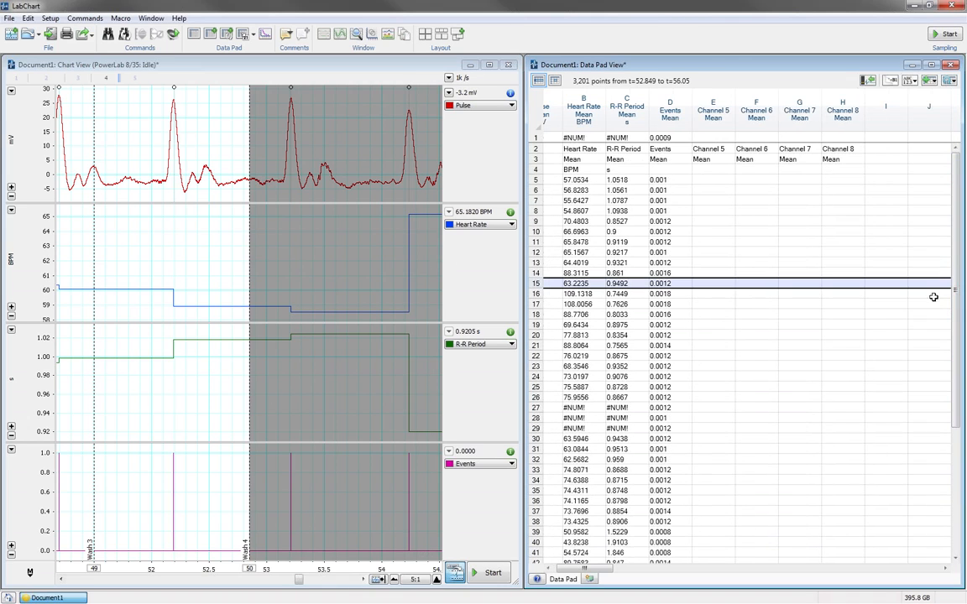
pyautogui.scroll(-6, 615, 317)
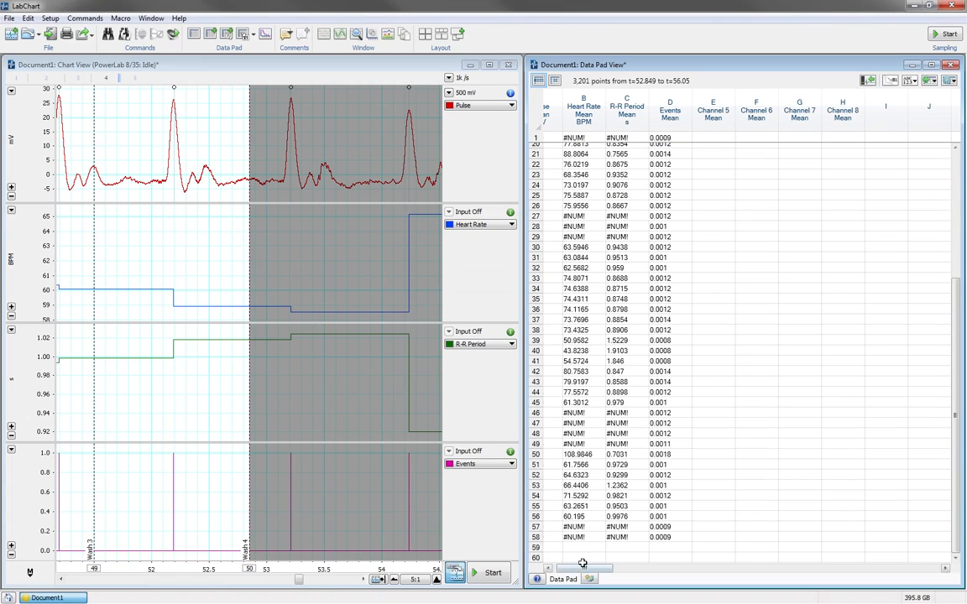
pyautogui.scroll(-2, 566, 568)
pyautogui.scroll(7, 556, 256)
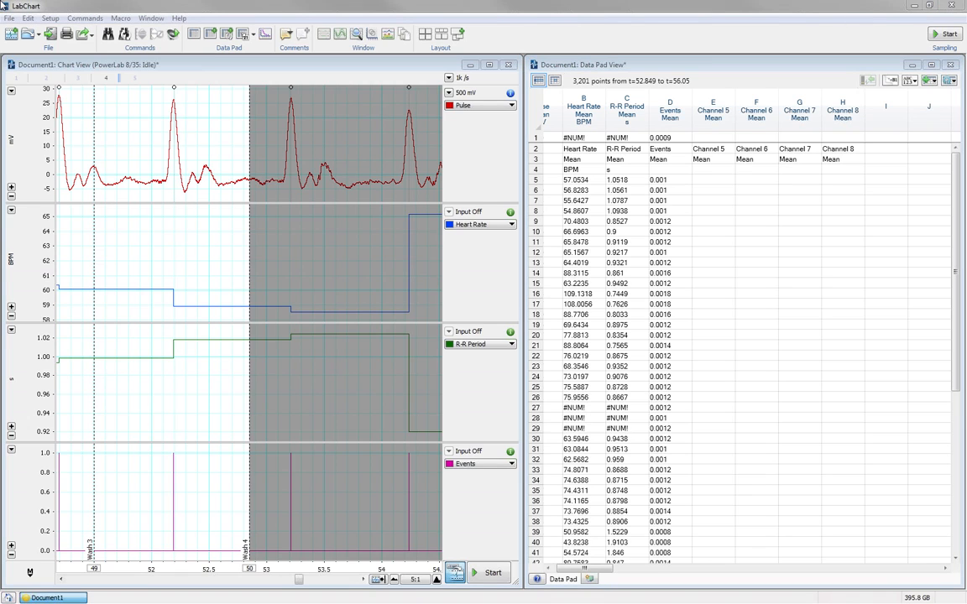
pyautogui.hotkey('alt', 'Tab')
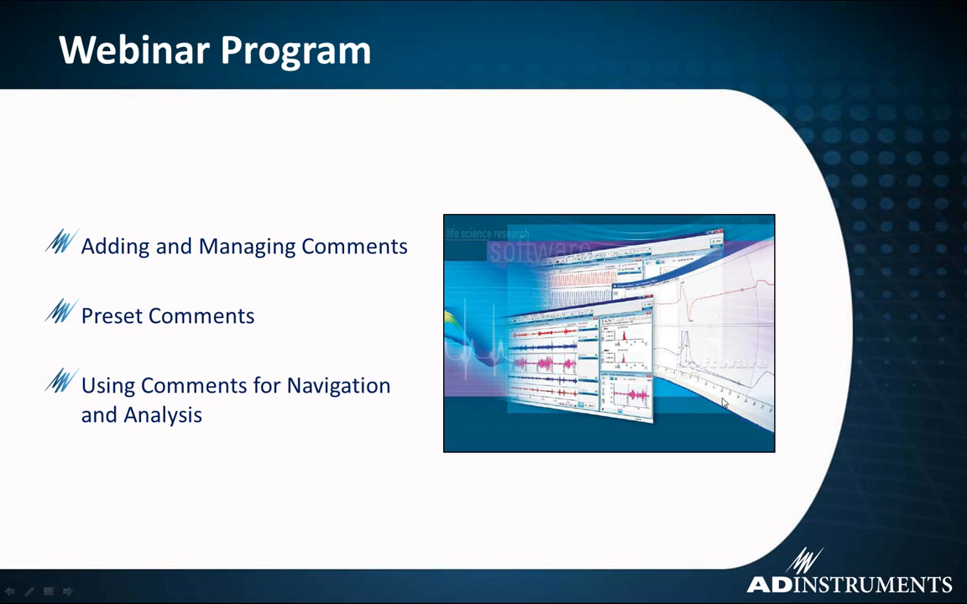
pyautogui.click(443, 317)
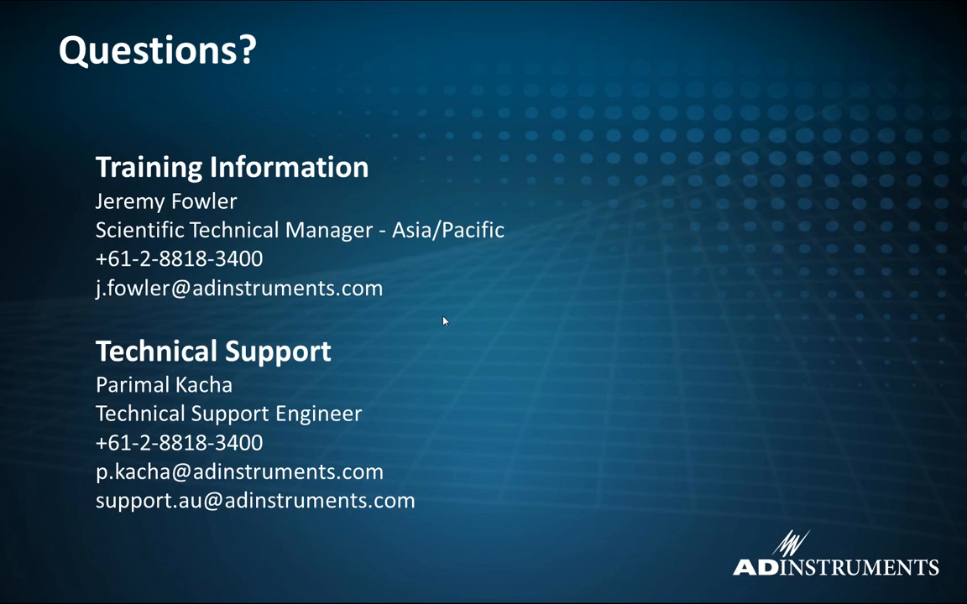